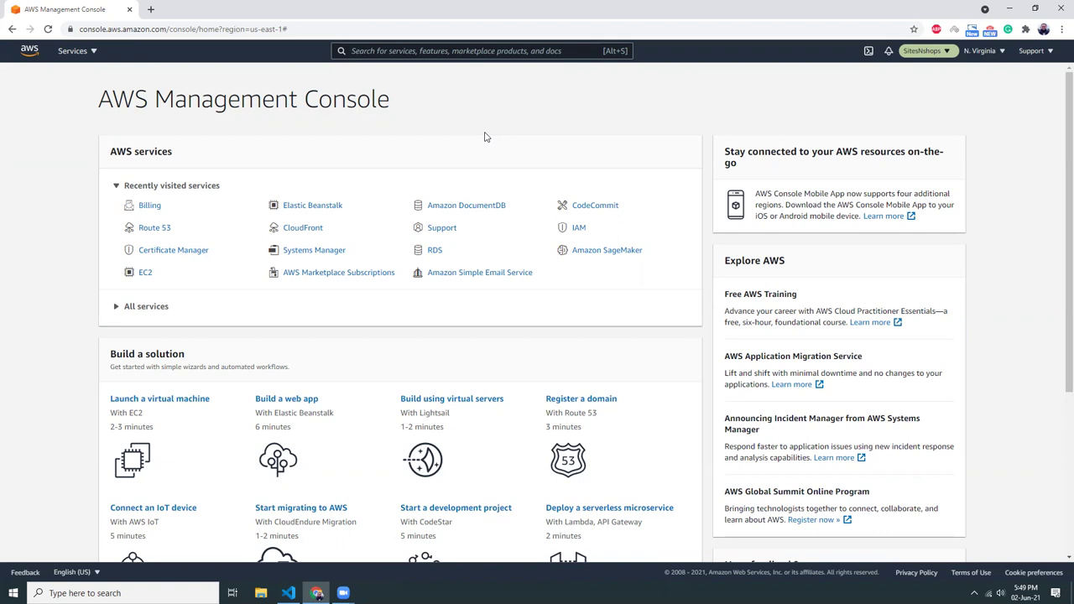
- Find the EC2 service by searching for "ec2" and start the wizard for launching a new instance
{"action": "triple_click", "coordinate": [389, 101]}
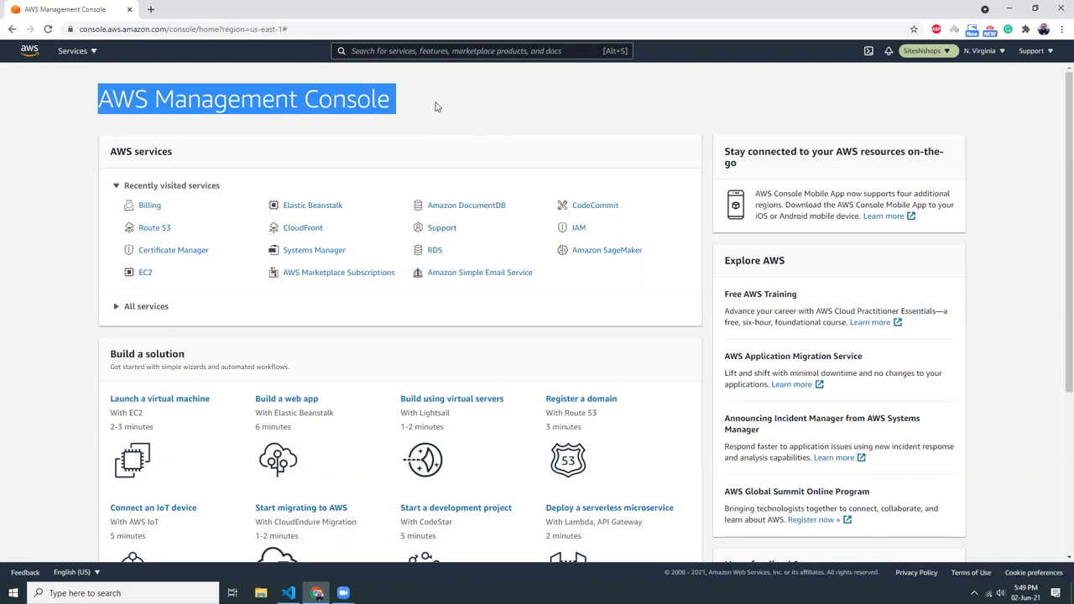
{"action": "left_click", "coordinate": [429, 108]}
{"action": "left_click", "coordinate": [445, 51]}
{"action": "type", "text": "ec2"}
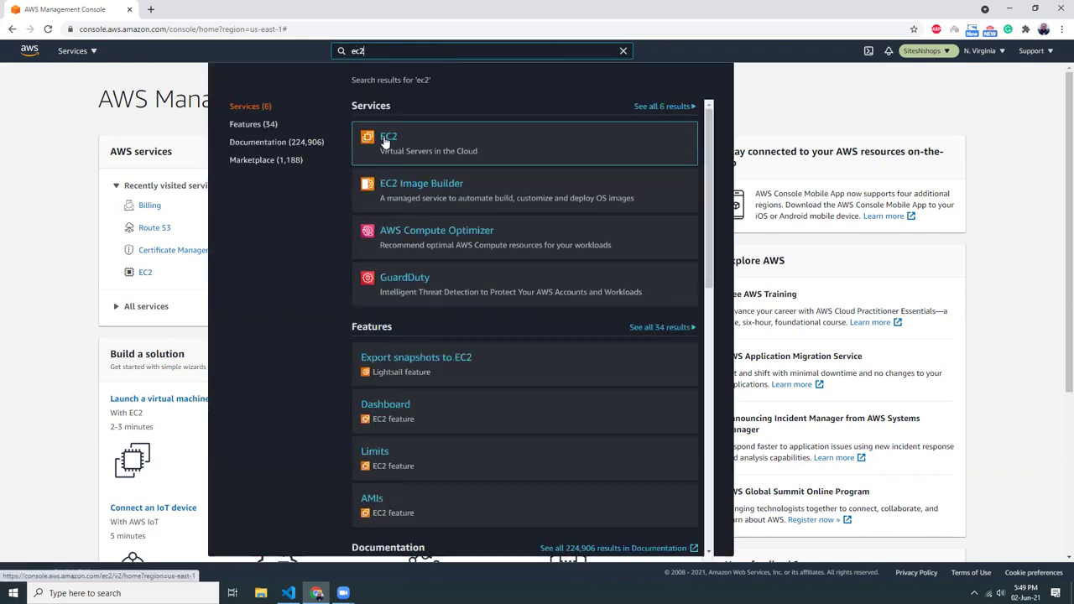
{"action": "left_click", "coordinate": [384, 138]}
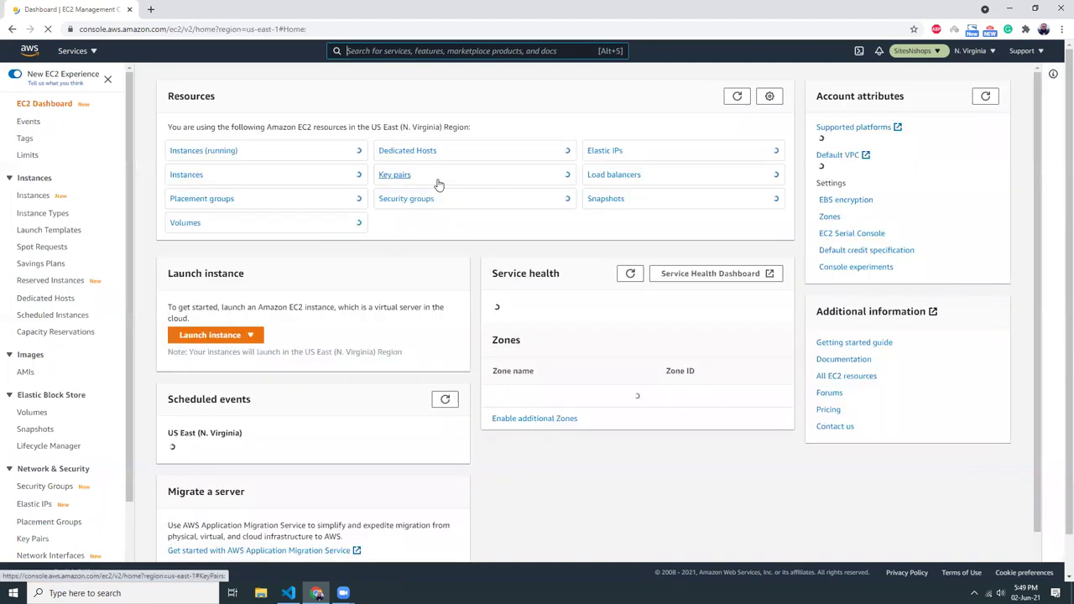
{"action": "left_click", "coordinate": [195, 338]}
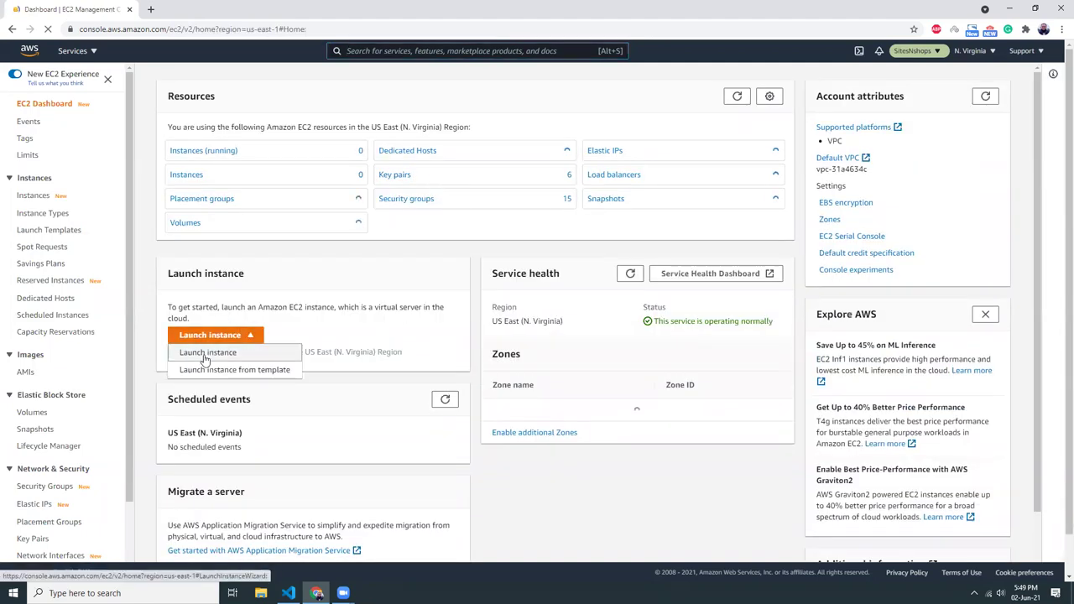
{"action": "left_click", "coordinate": [206, 353]}
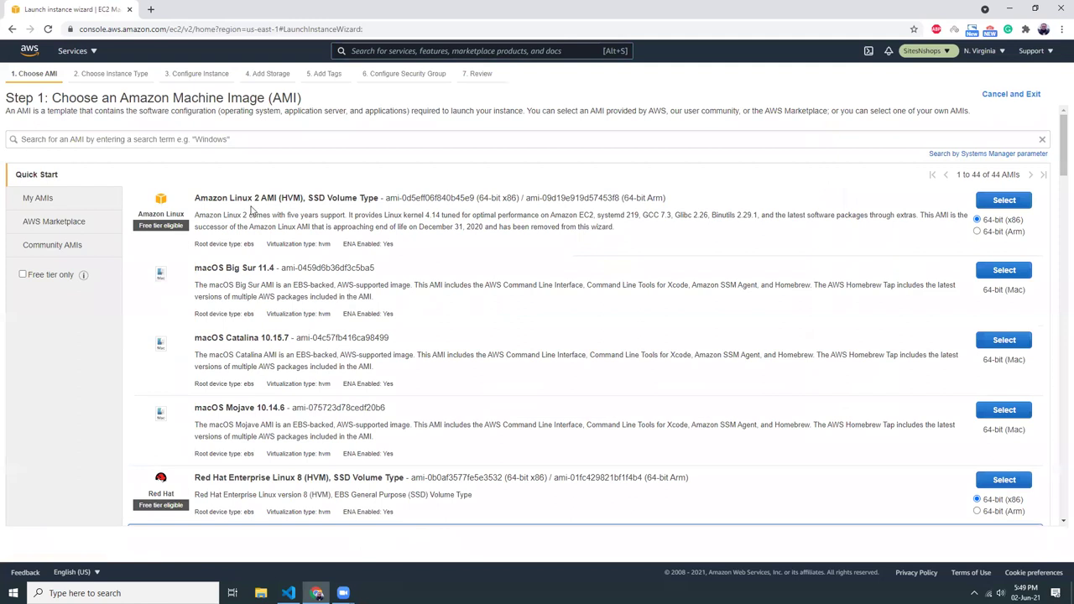
- Search the machine images for "kali" and select the Kali Linux image by Kali Linux from the AWS Marketplace
{"action": "left_click", "coordinate": [227, 141]}
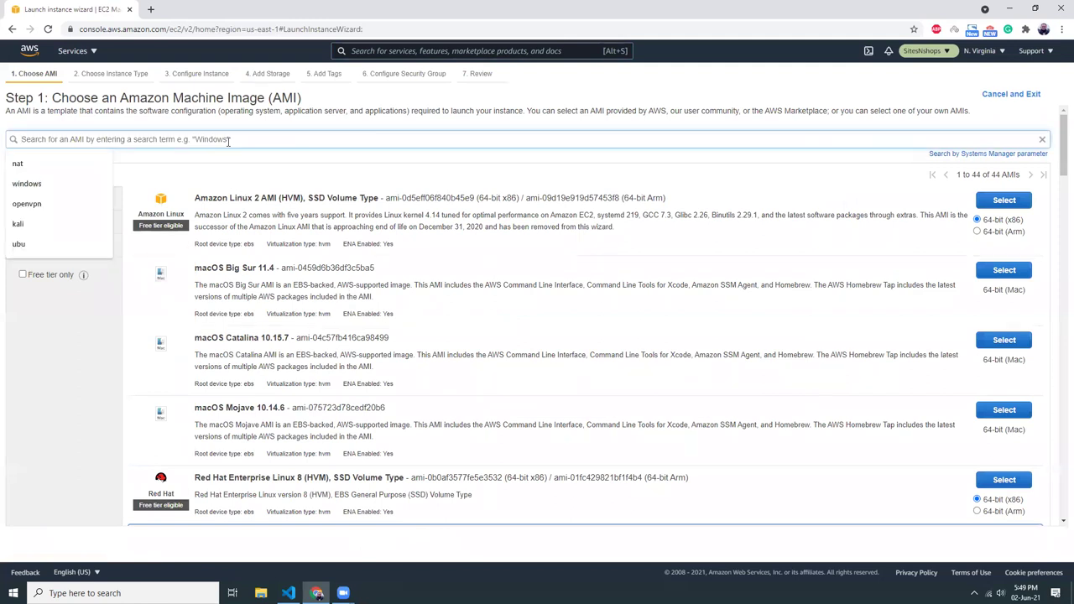
{"action": "type", "text": "kali"}
{"action": "key", "text": "Return"}
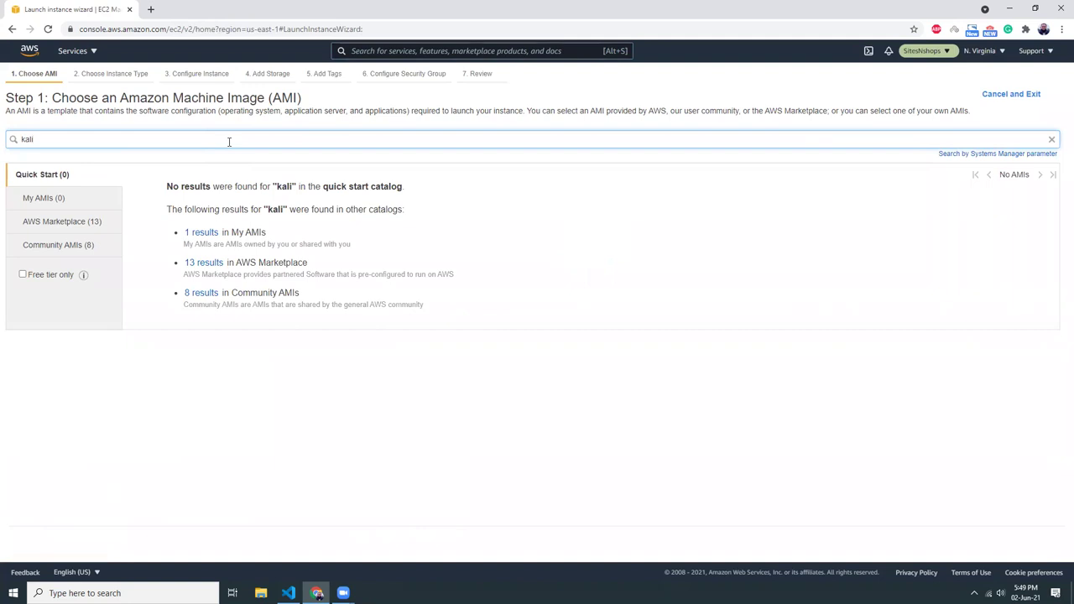
{"action": "left_click", "coordinate": [72, 225]}
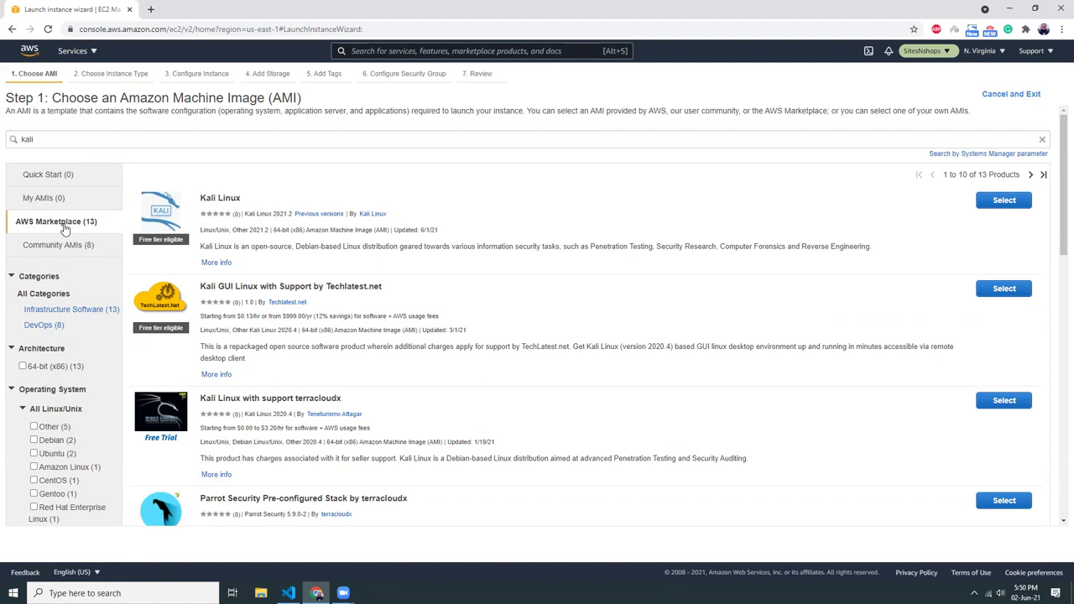
{"action": "left_click", "coordinate": [999, 202]}
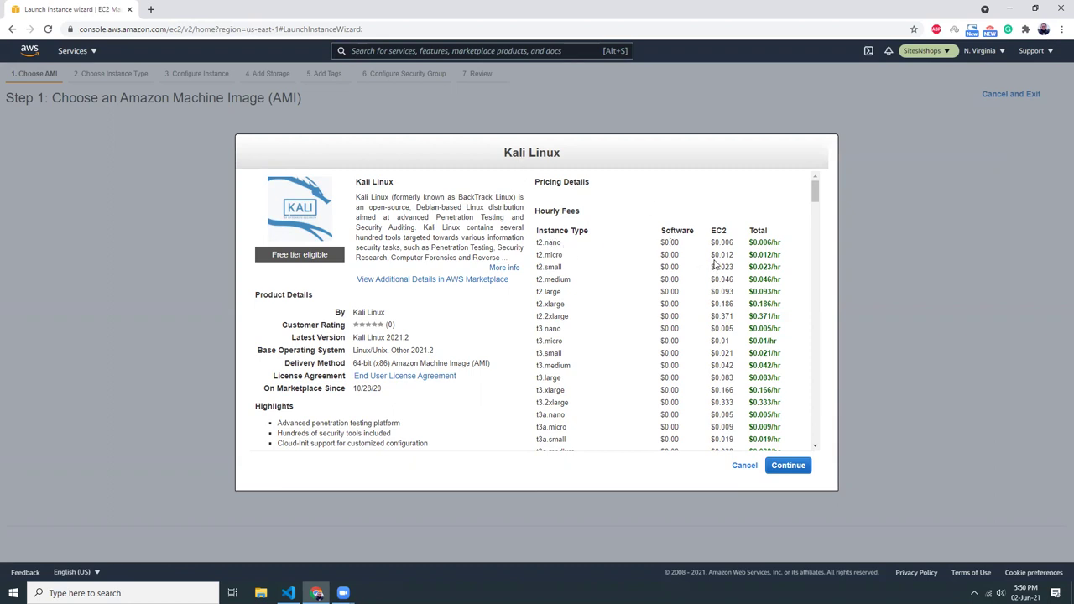
- Review the Kali Linux product's hourly pricing details and continue to the choice of instance type
{"action": "scroll", "coordinate": [705, 269], "scroll_direction": "down", "scroll_amount": 3}
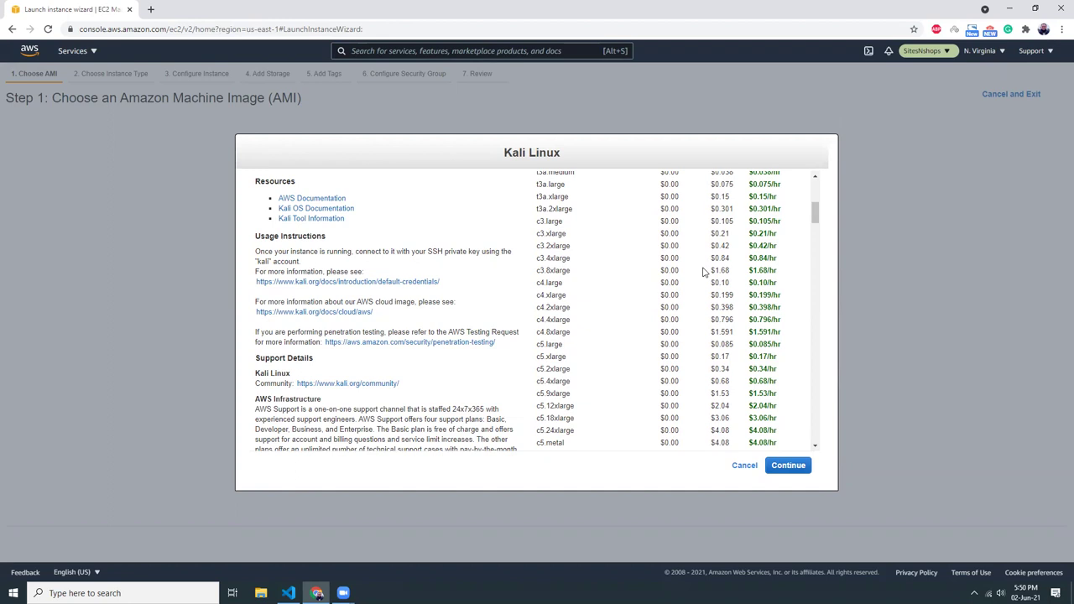
{"action": "scroll", "coordinate": [704, 298], "scroll_direction": "up", "scroll_amount": 3}
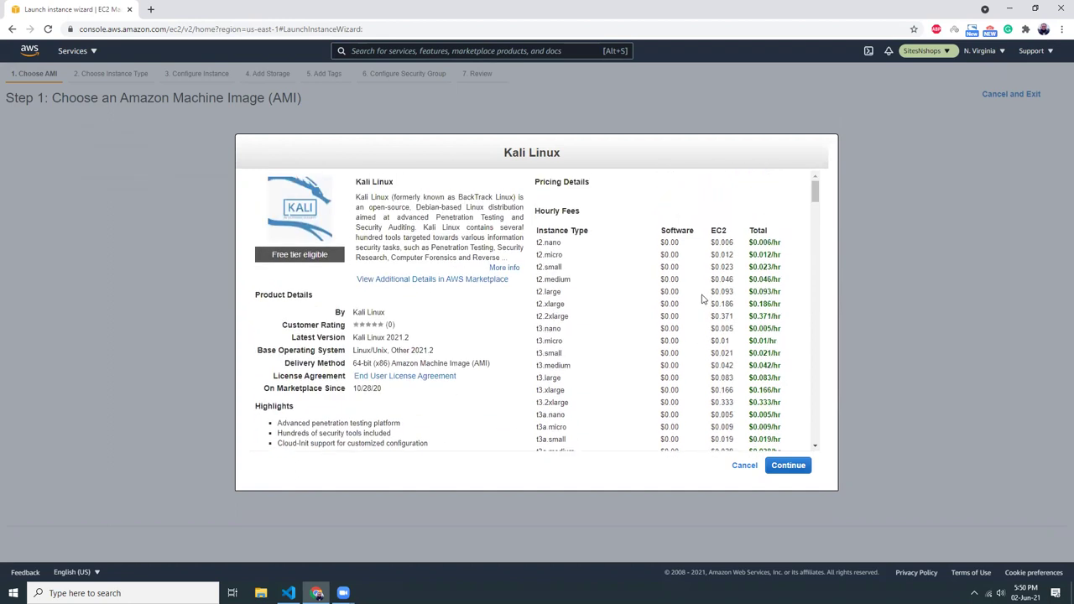
{"action": "scroll", "coordinate": [663, 294], "scroll_direction": "down", "scroll_amount": 10}
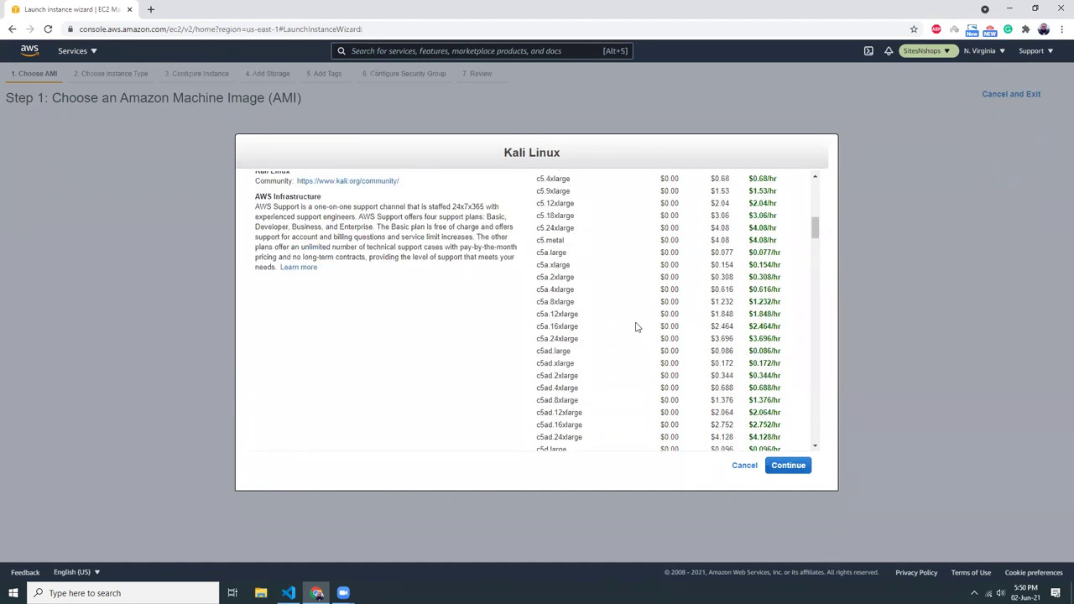
{"action": "scroll", "coordinate": [625, 324], "scroll_direction": "up", "scroll_amount": 10}
{"action": "left_click", "coordinate": [797, 467]}
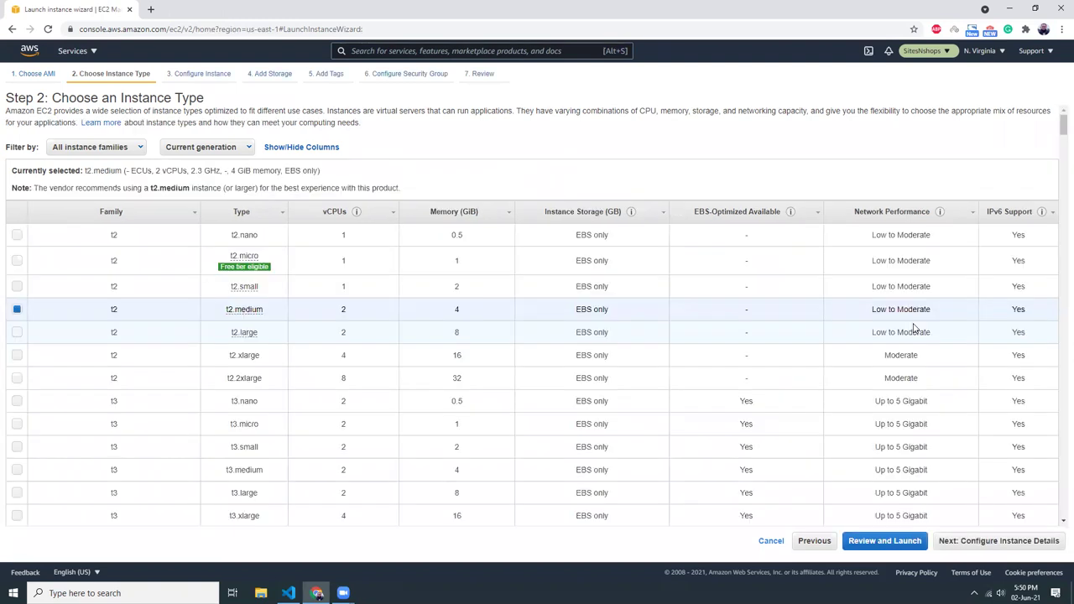
- Choose the t2.micro instance type and keep the default instance details, storage, tags and security group up to the launch review
{"action": "left_click", "coordinate": [17, 264]}
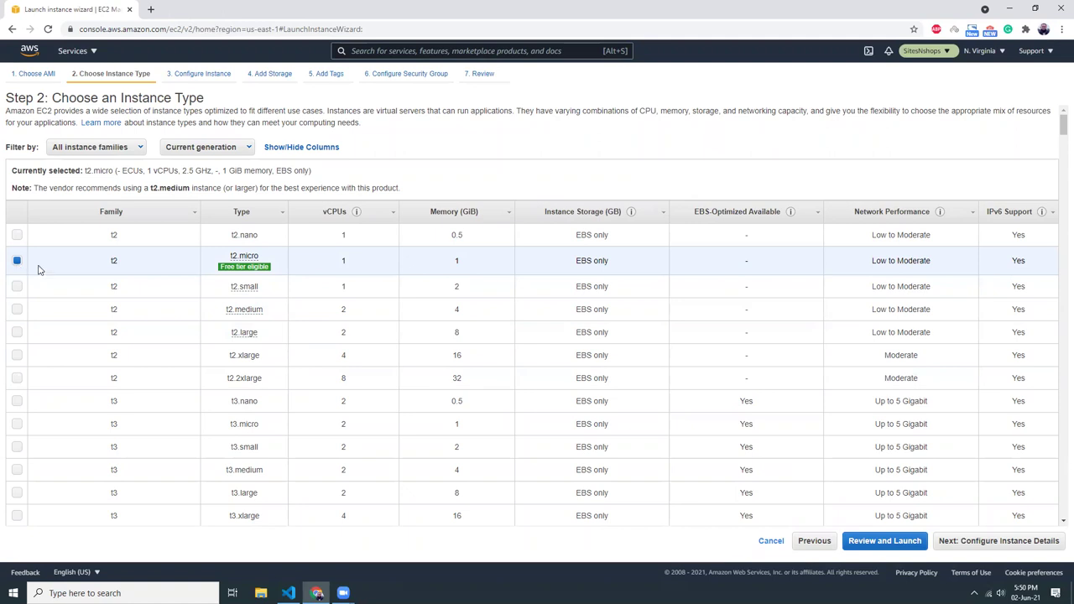
{"action": "left_click", "coordinate": [975, 543]}
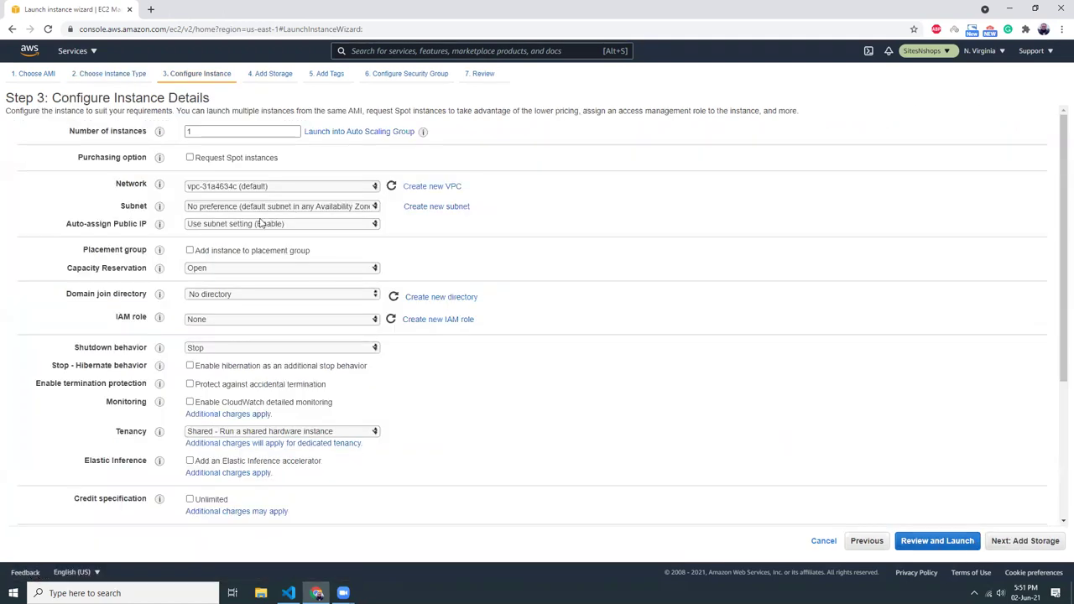
{"action": "left_click", "coordinate": [216, 322]}
{"action": "left_click", "coordinate": [252, 419]}
{"action": "left_click", "coordinate": [1012, 540]}
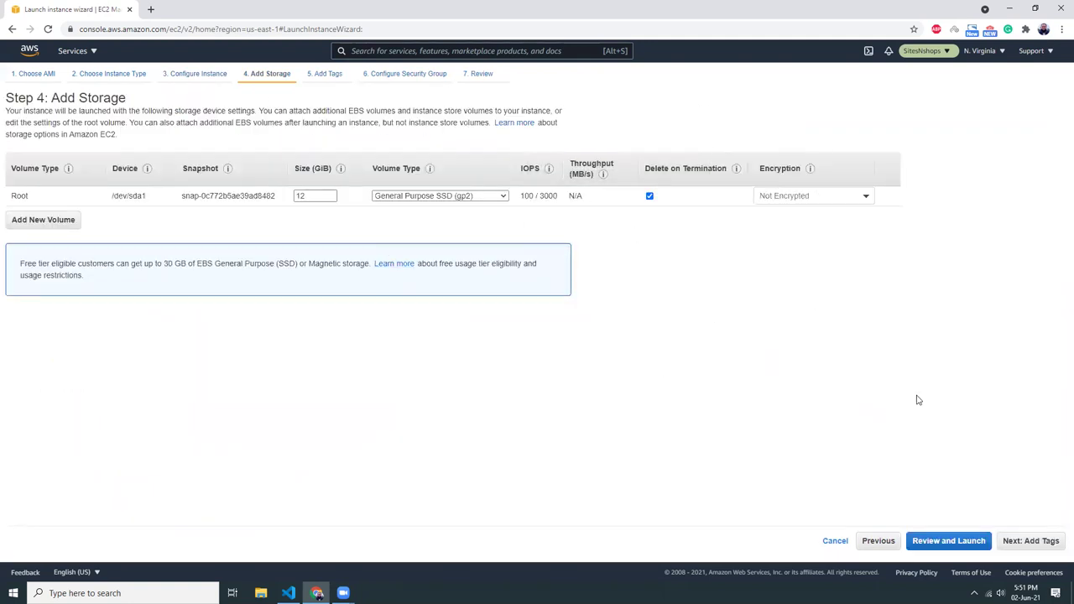
{"action": "left_click", "coordinate": [1033, 542]}
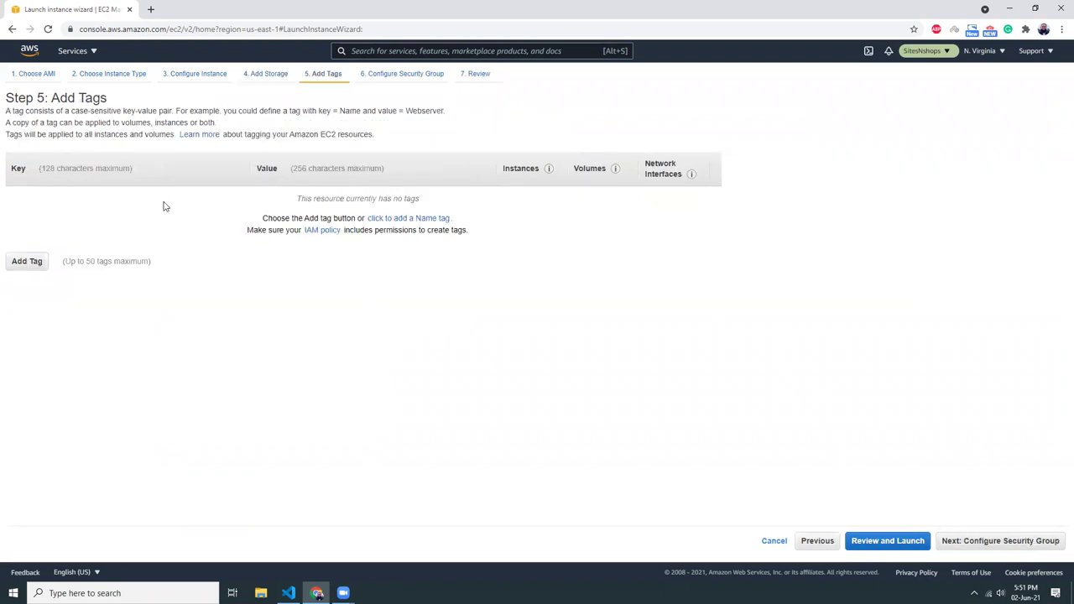
{"action": "left_click", "coordinate": [1012, 543]}
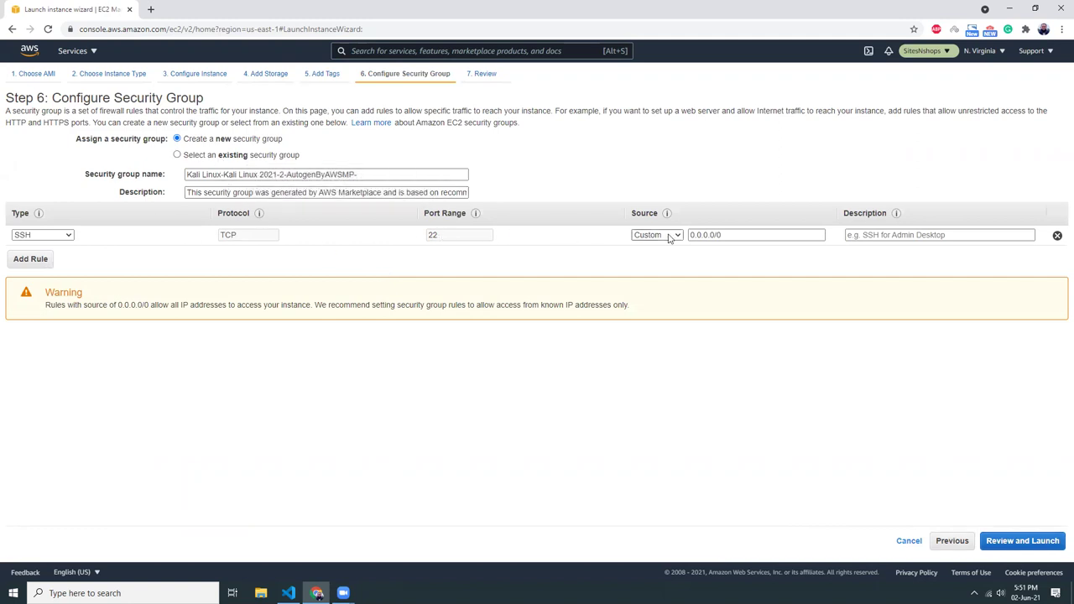
{"action": "left_click", "coordinate": [1023, 541]}
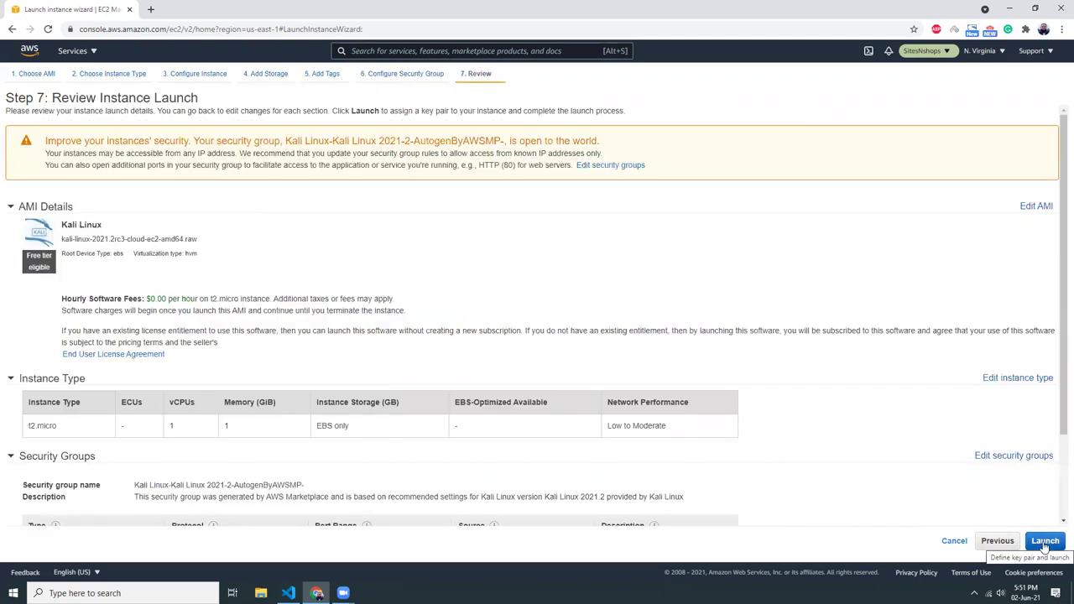
- Create and download a new key pair named kali-linux, and launch the instance with it
{"action": "left_click", "coordinate": [1044, 542]}
{"action": "left_click", "coordinate": [414, 350]}
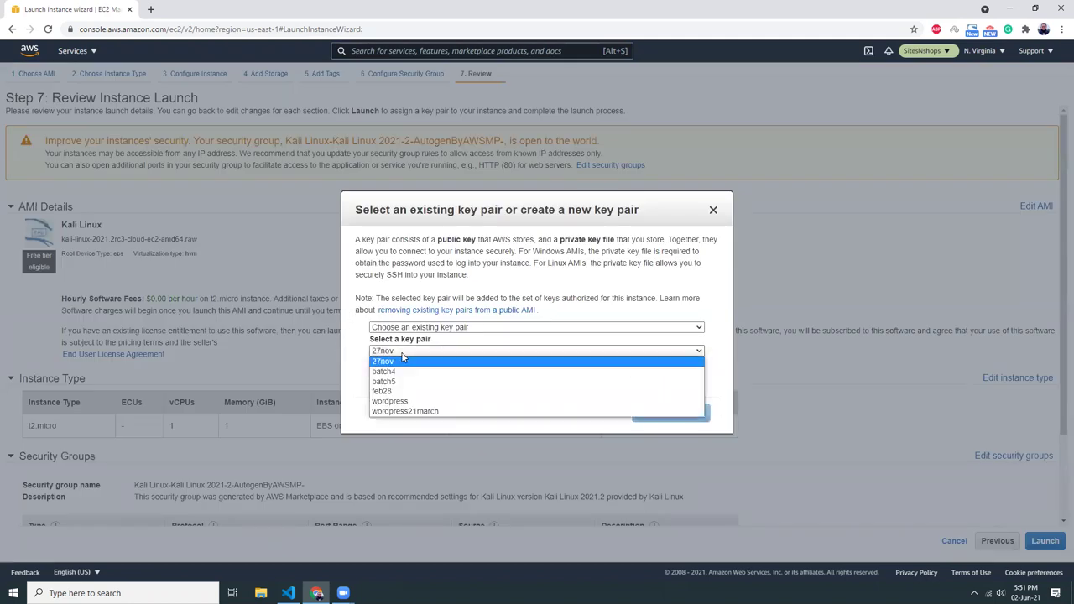
{"action": "left_click", "coordinate": [419, 329]}
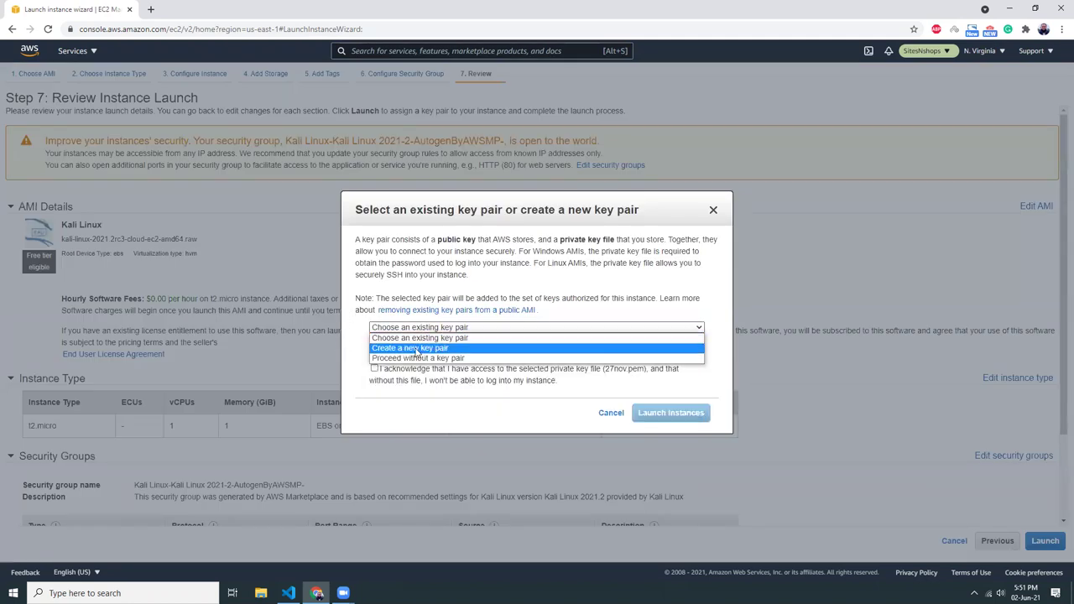
{"action": "left_click", "coordinate": [419, 350]}
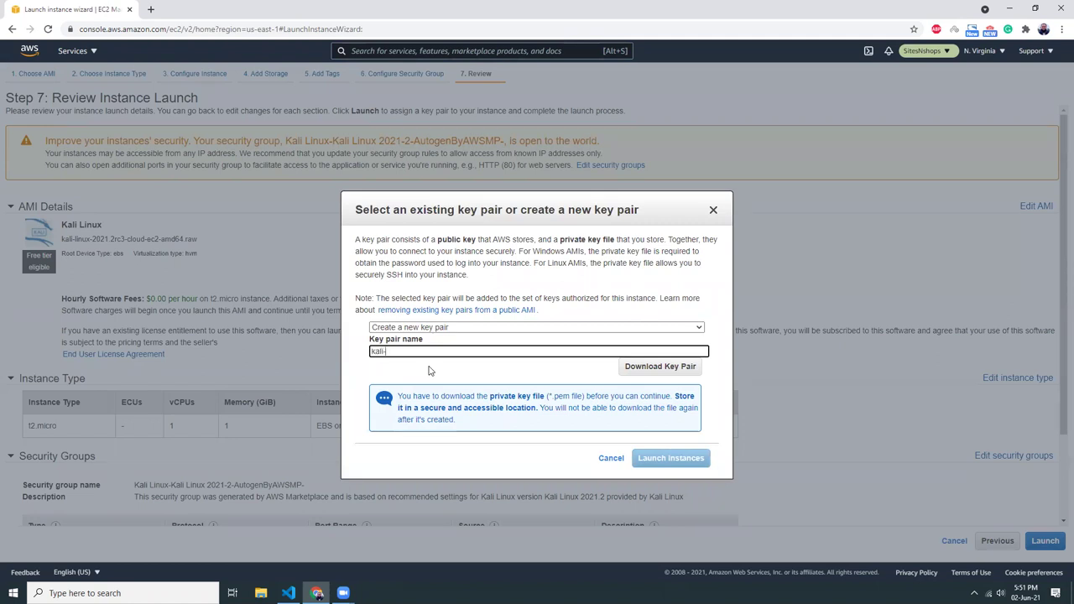
{"action": "type", "text": "nux"}
{"action": "left_click", "coordinate": [622, 373]}
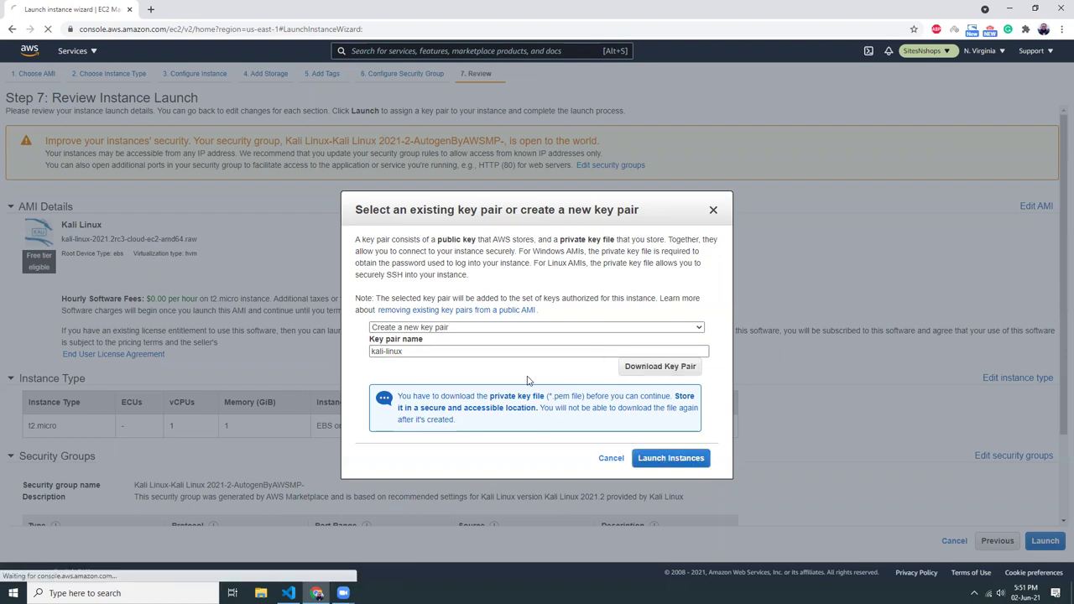
{"action": "left_click", "coordinate": [663, 458]}
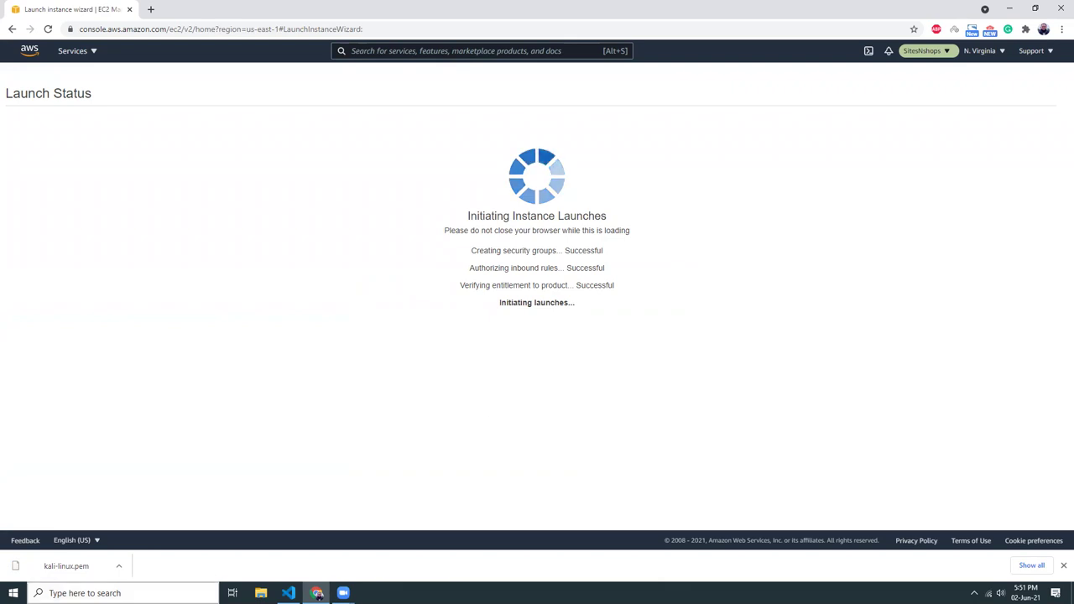
- Switch to PuTTYgen by finding it through the Windows search
{"action": "left_click", "coordinate": [126, 593]}
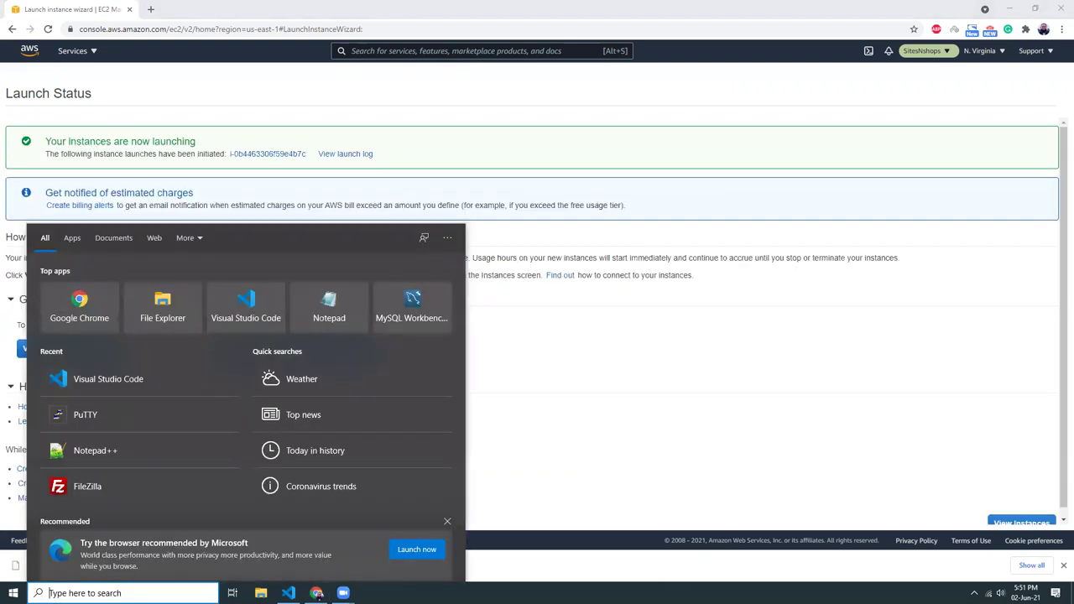
{"action": "type", "text": "putty"}
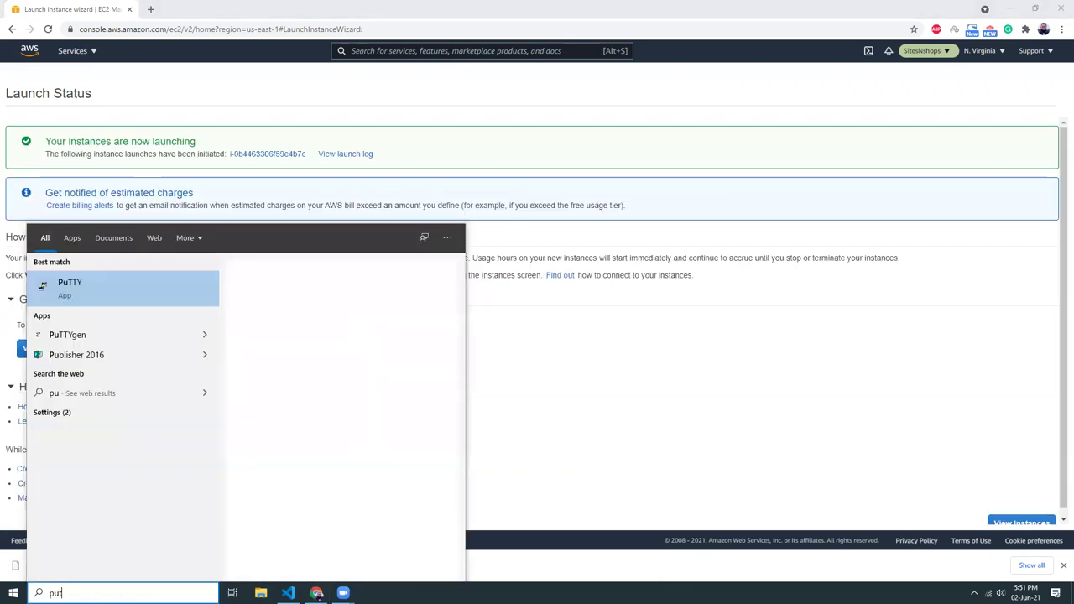
{"action": "left_click", "coordinate": [84, 338]}
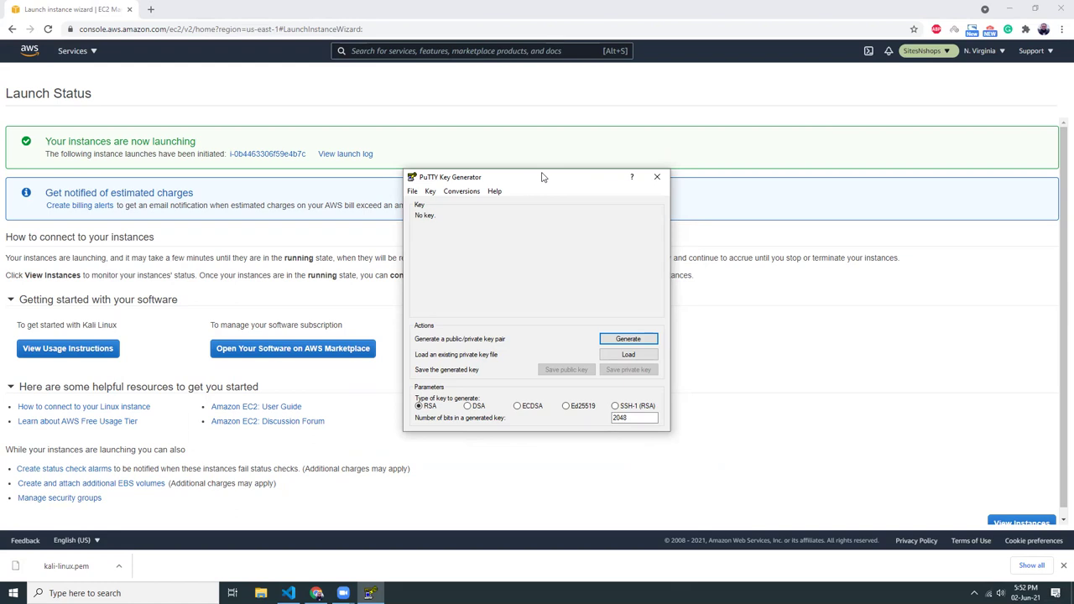
- Load the kali-linux.pem key from the downloads folder on drive H, showing all file types, and dismiss the import notice
{"action": "left_click", "coordinate": [624, 356]}
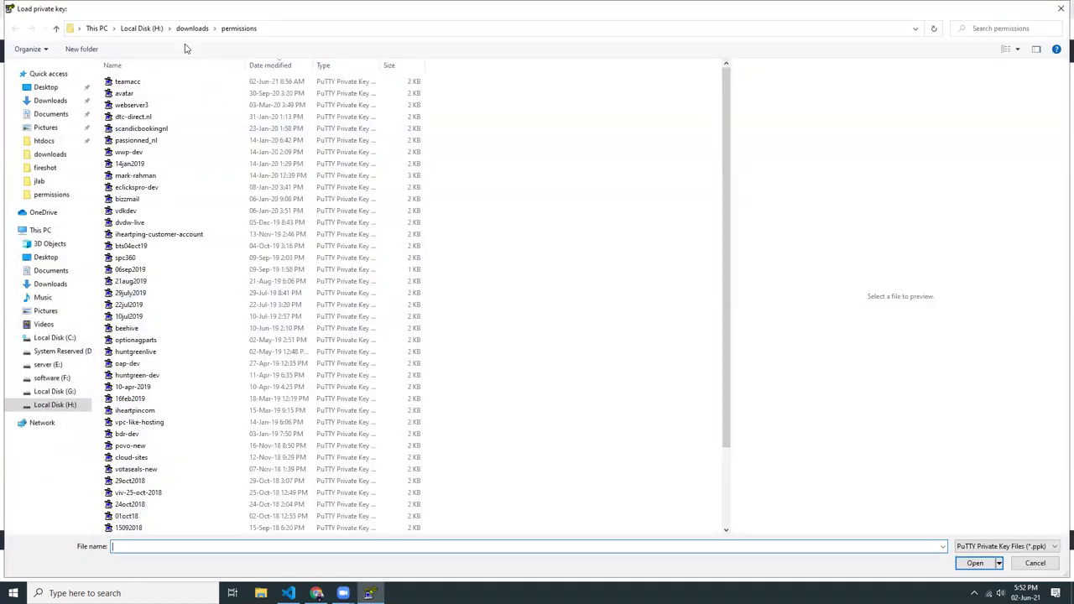
{"action": "left_click", "coordinate": [192, 29]}
{"action": "left_click", "coordinate": [983, 547]}
{"action": "left_click", "coordinate": [975, 566]}
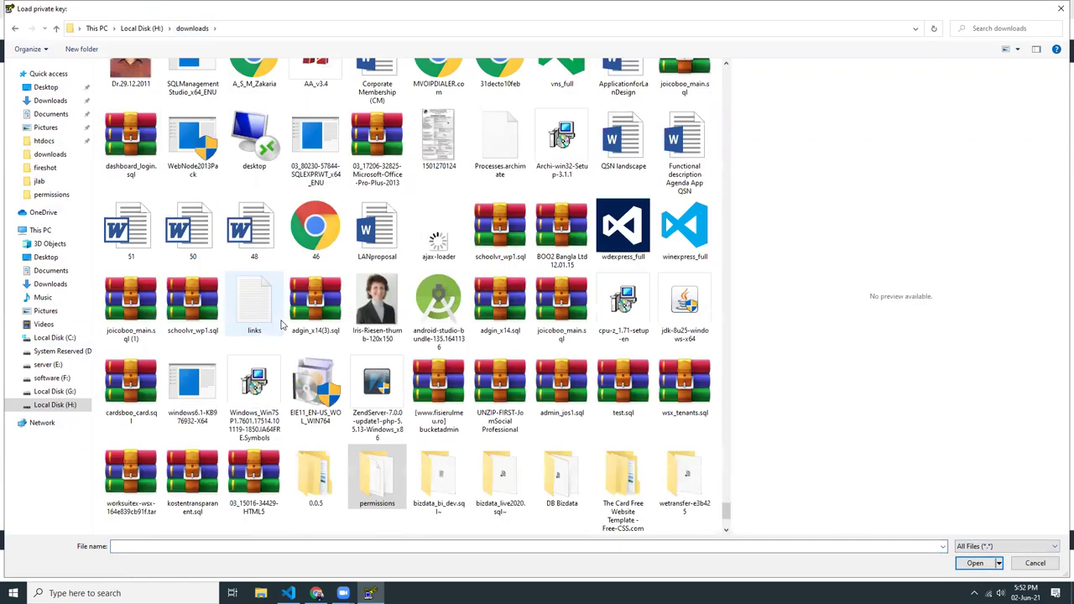
{"action": "left_click_drag", "start_coordinate": [727, 510], "coordinate": [737, 67]}
{"action": "left_click", "coordinate": [131, 93]}
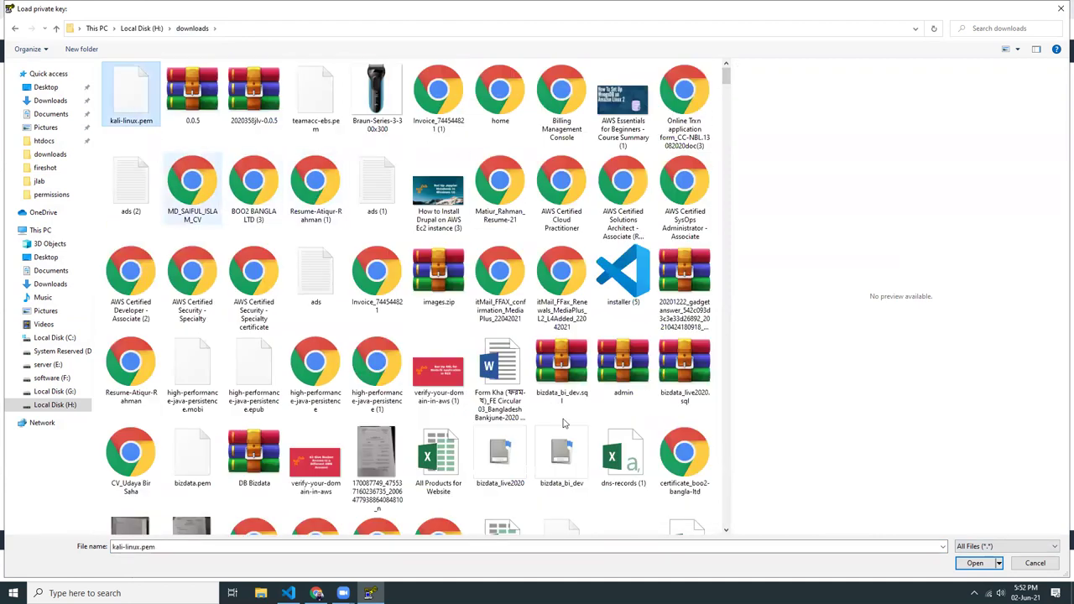
{"action": "left_click", "coordinate": [973, 563]}
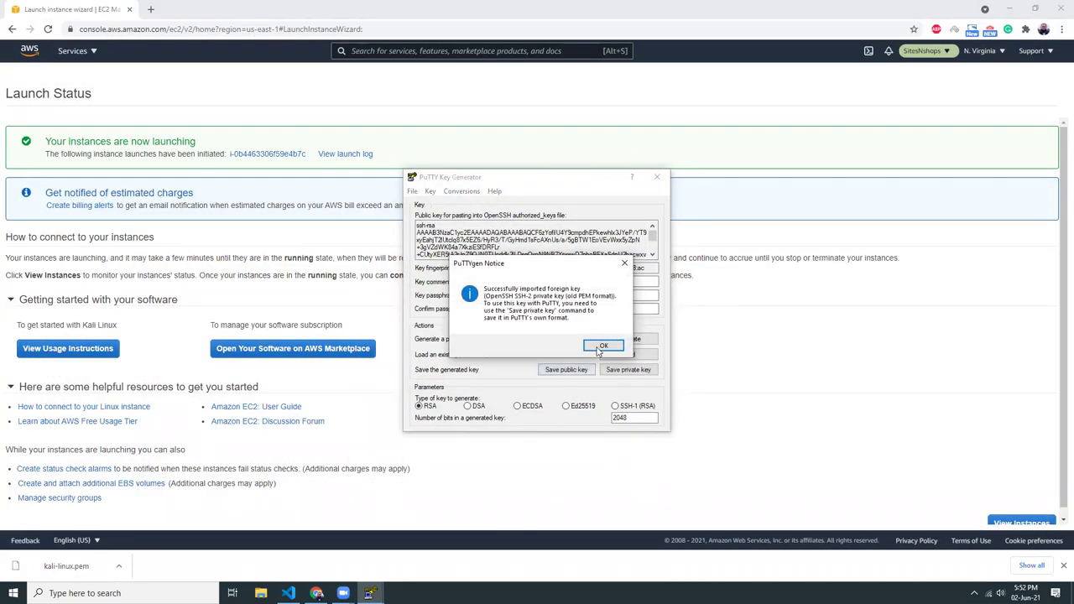
{"action": "left_click", "coordinate": [601, 350]}
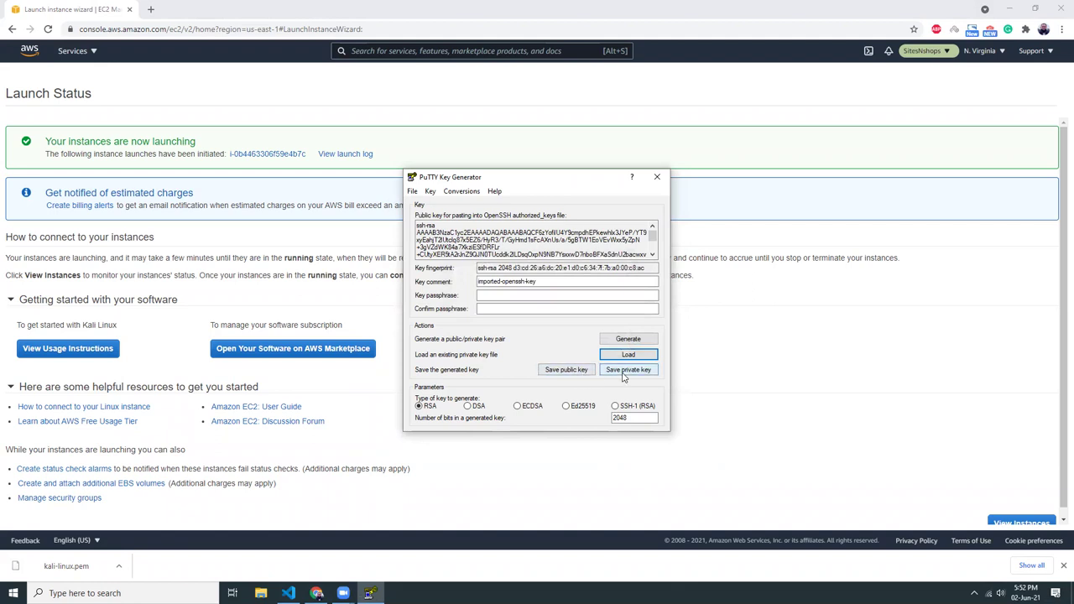
- Save the private key without a passphrase as kali-linux in PuTTY's .ppk format in the permissions folder under downloads
{"action": "left_click", "coordinate": [625, 373]}
{"action": "left_click", "coordinate": [547, 337]}
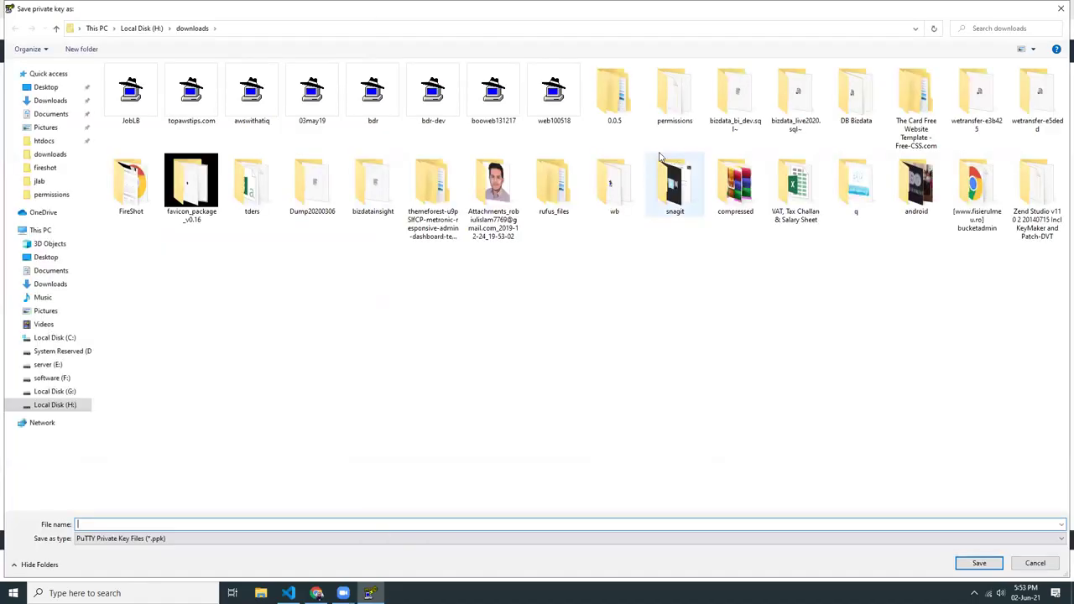
{"action": "double_click", "coordinate": [676, 96]}
{"action": "left_click", "coordinate": [280, 523]}
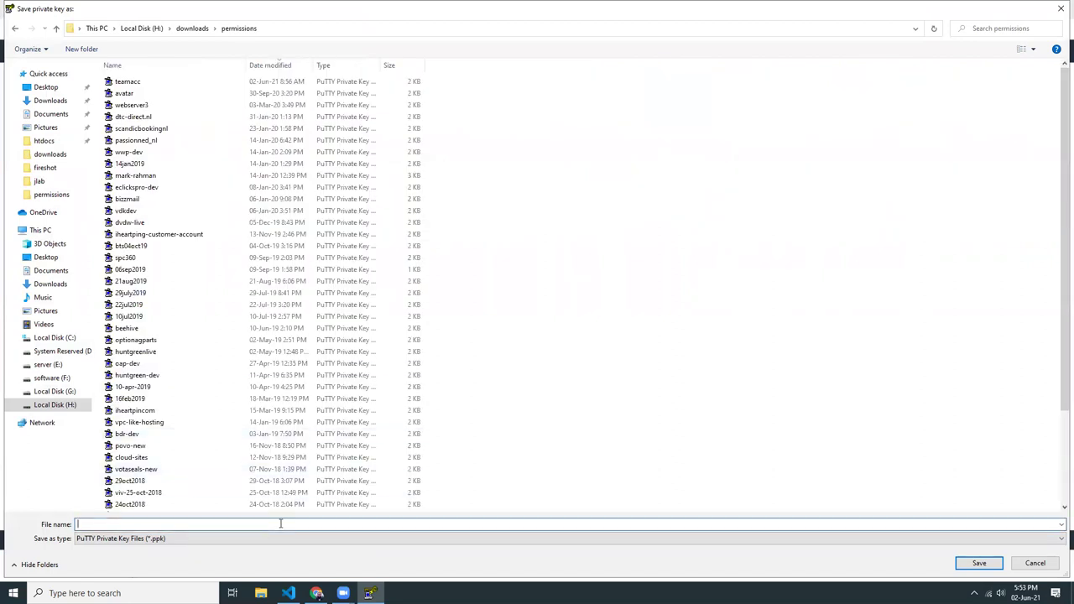
{"action": "type", "text": "kali-linux"}
{"action": "key", "text": "Return"}
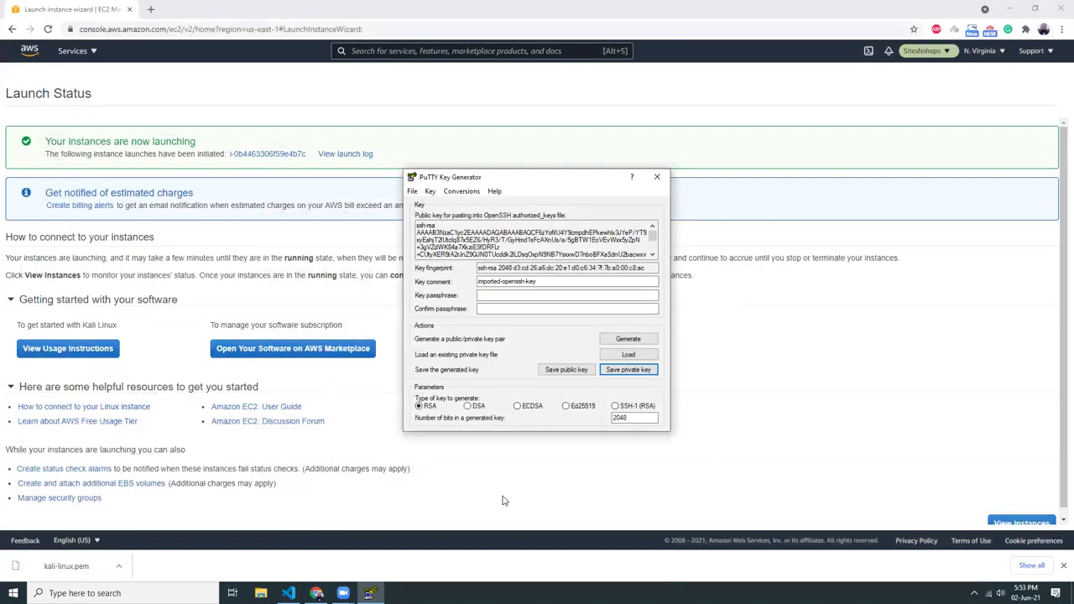
- Close the key generator, open the running instance's details from the instances list and copy its public IPv4 address
{"action": "left_click", "coordinate": [656, 178]}
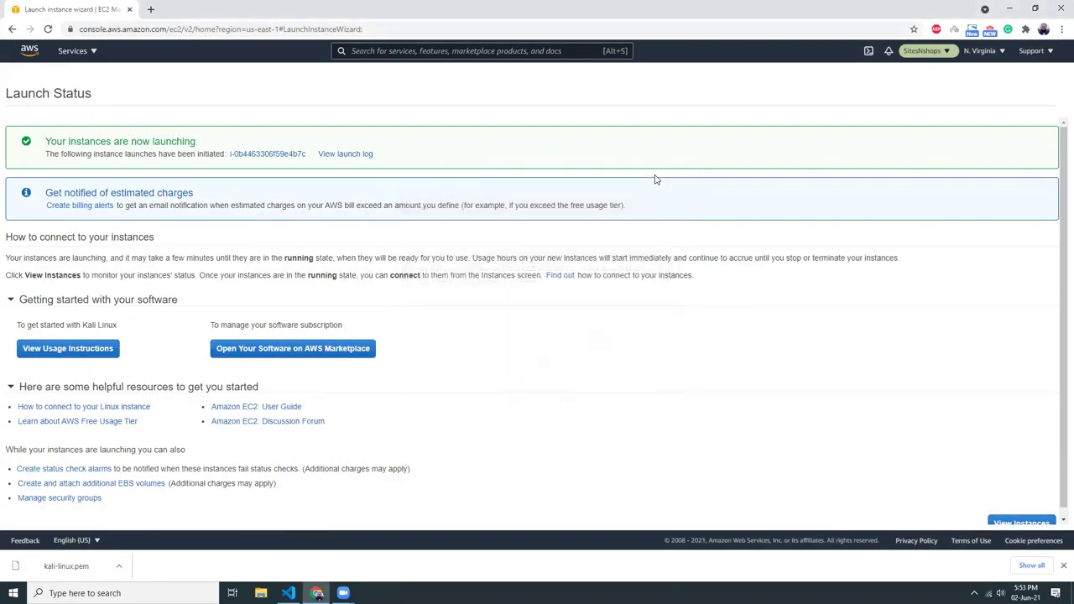
{"action": "scroll", "coordinate": [722, 336], "scroll_direction": "down", "scroll_amount": 1}
{"action": "left_click", "coordinate": [1037, 512]}
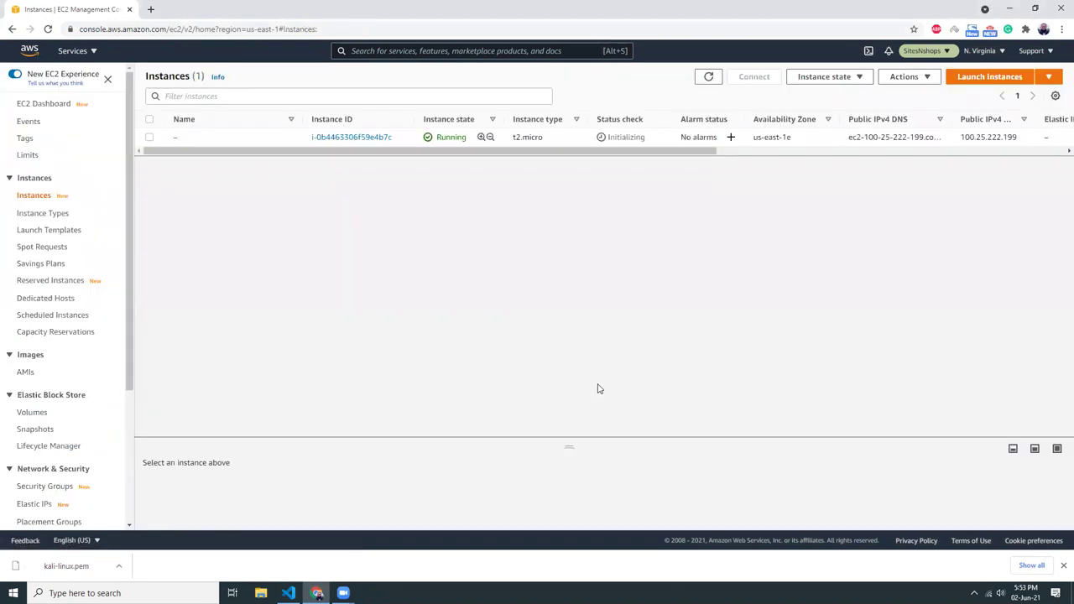
{"action": "left_click", "coordinate": [360, 139]}
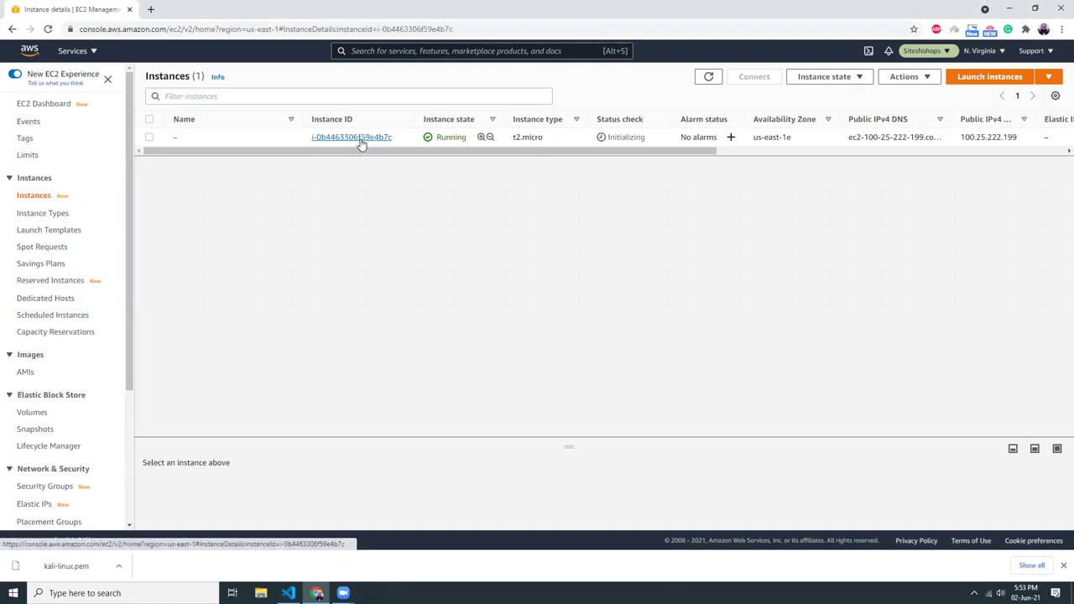
{"action": "left_click", "coordinate": [465, 172]}
{"action": "left_click", "coordinate": [84, 593]}
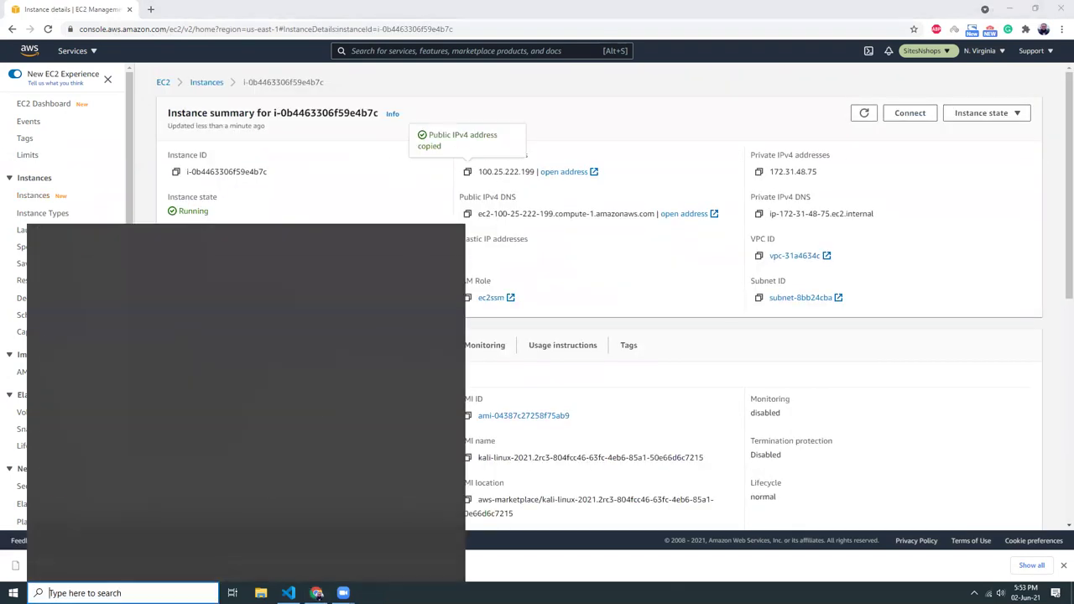
{"action": "type", "text": "putty"}
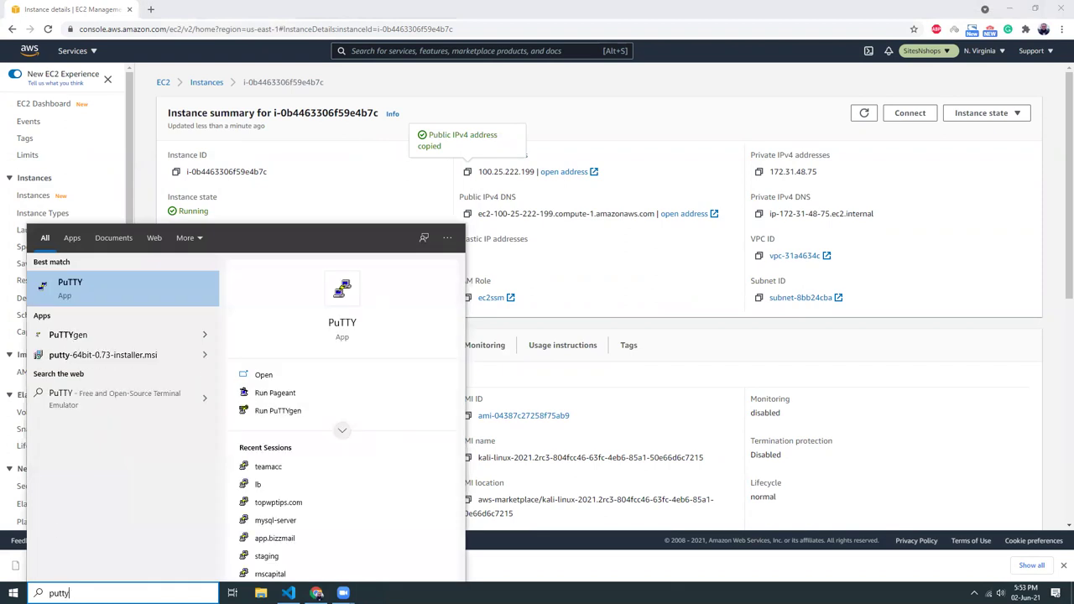
{"action": "left_click", "coordinate": [79, 300]}
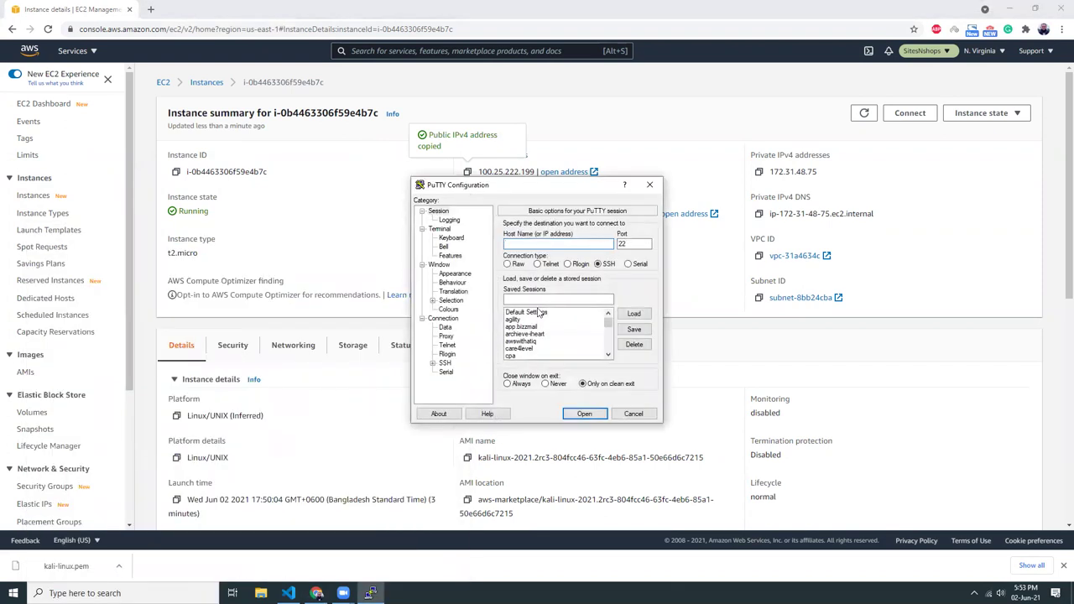
{"action": "left_click", "coordinate": [546, 243]}
{"action": "type", "text": "kali@"}
{"action": "key", "text": "ctrl+v"}
{"action": "left_click", "coordinate": [571, 299]}
{"action": "type", "text": "kali"}
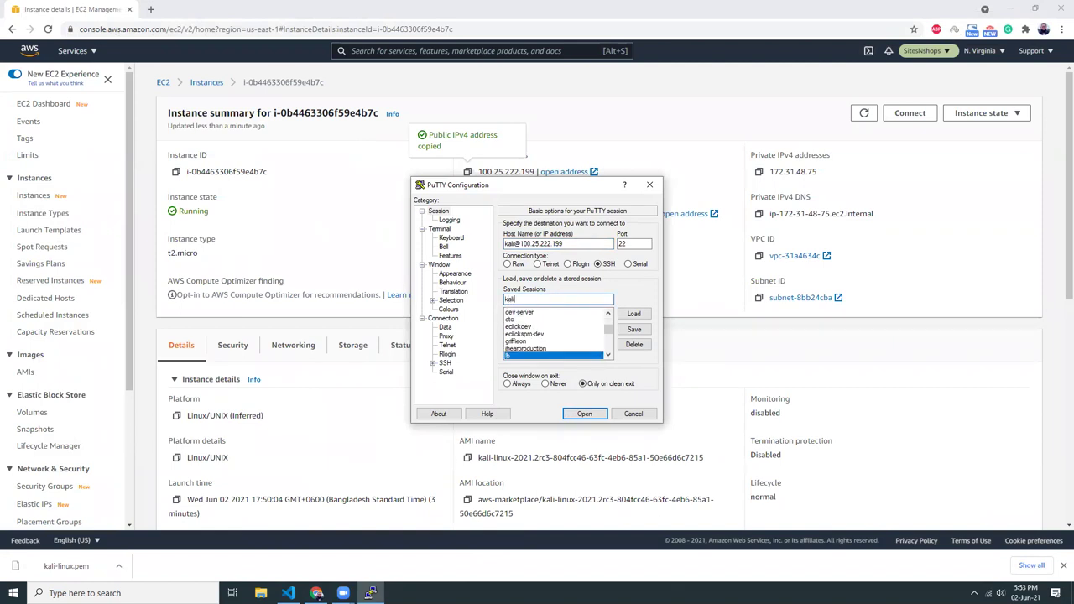
- Set kali-linux.ppk from the permissions folder as the private key file for SSH authentication
{"action": "left_click", "coordinate": [432, 363]}
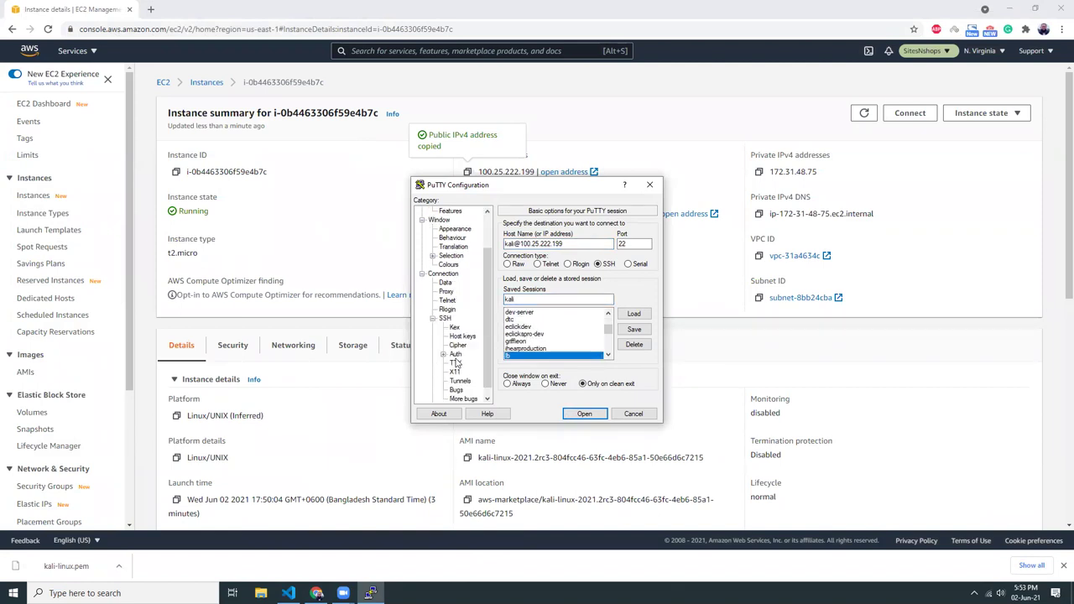
{"action": "left_click", "coordinate": [457, 356]}
{"action": "left_click", "coordinate": [628, 342]}
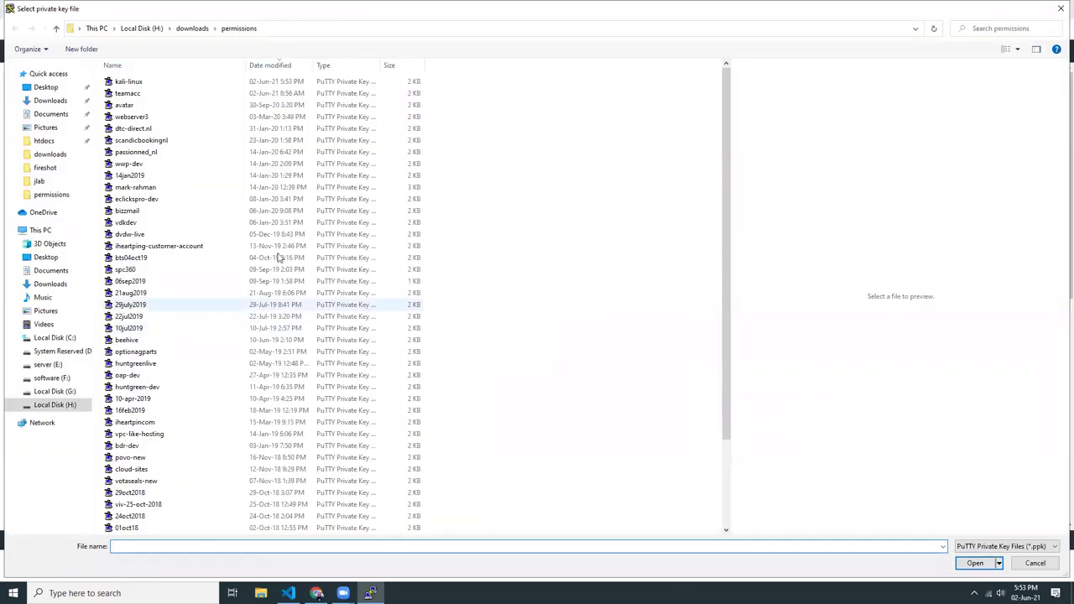
{"action": "left_click", "coordinate": [130, 82]}
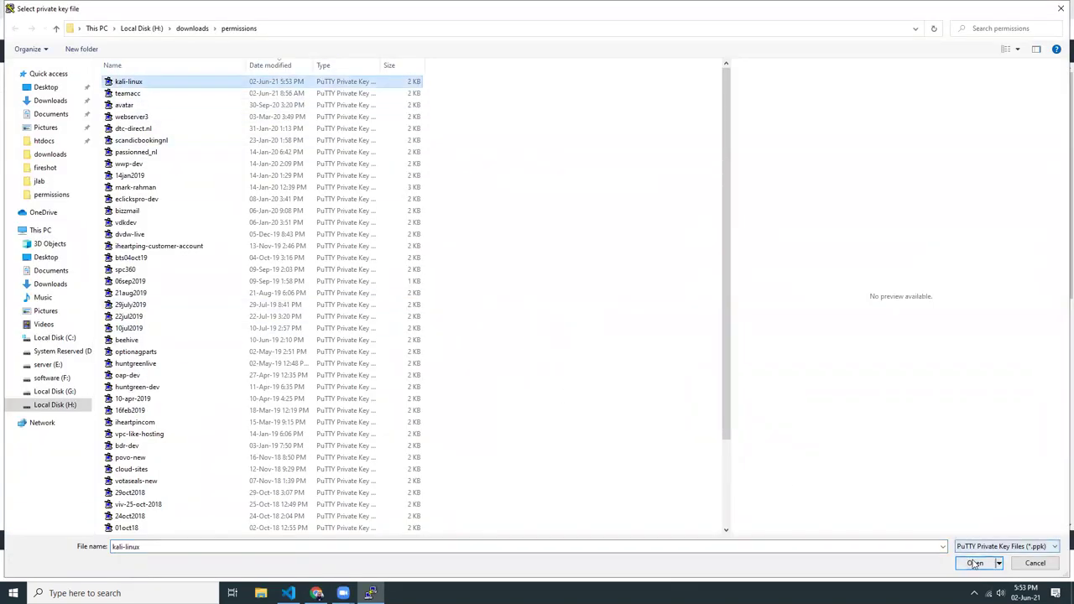
{"action": "left_click", "coordinate": [974, 563]}
- Save the session settings under the name kali and open the SSH connection to the instance
{"action": "scroll", "coordinate": [488, 229], "scroll_direction": "up", "scroll_amount": 5}
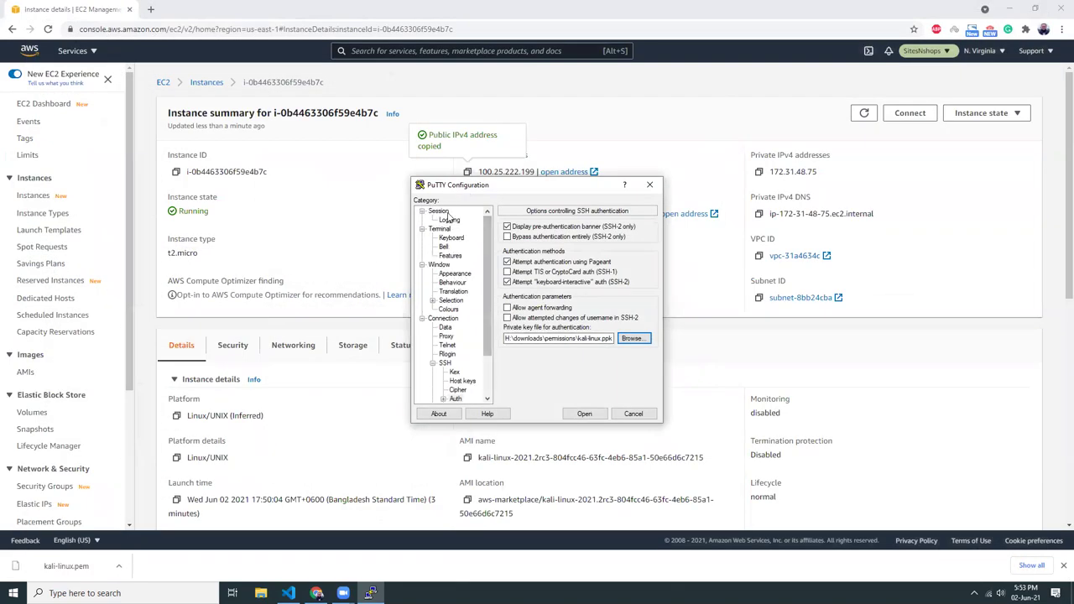
{"action": "left_click", "coordinate": [450, 213]}
{"action": "left_click", "coordinate": [558, 299]}
{"action": "left_click", "coordinate": [635, 330]}
{"action": "left_click", "coordinate": [635, 330]}
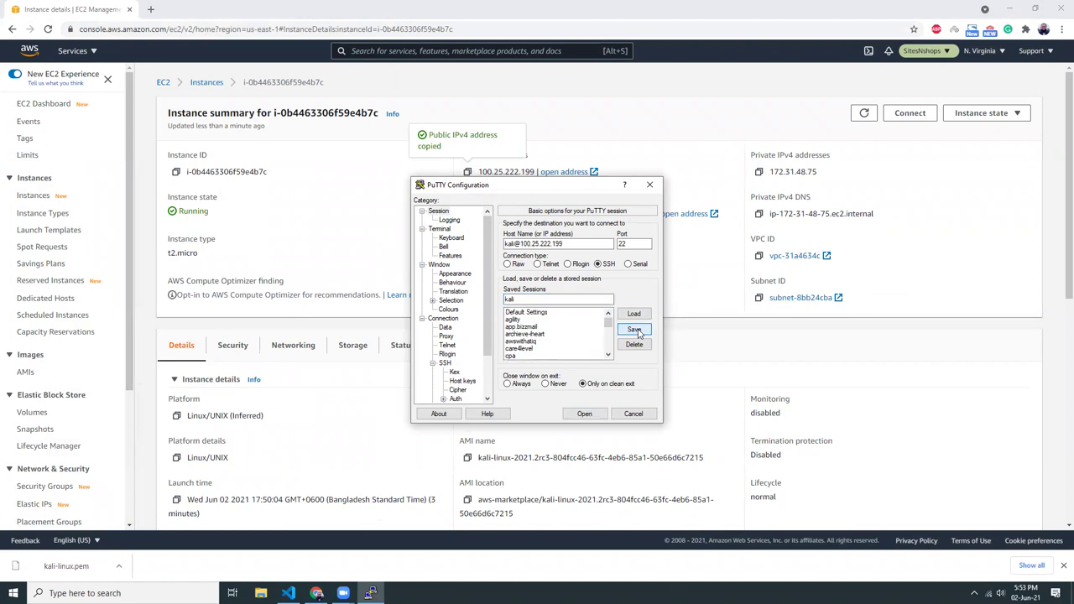
{"action": "left_click", "coordinate": [584, 414]}
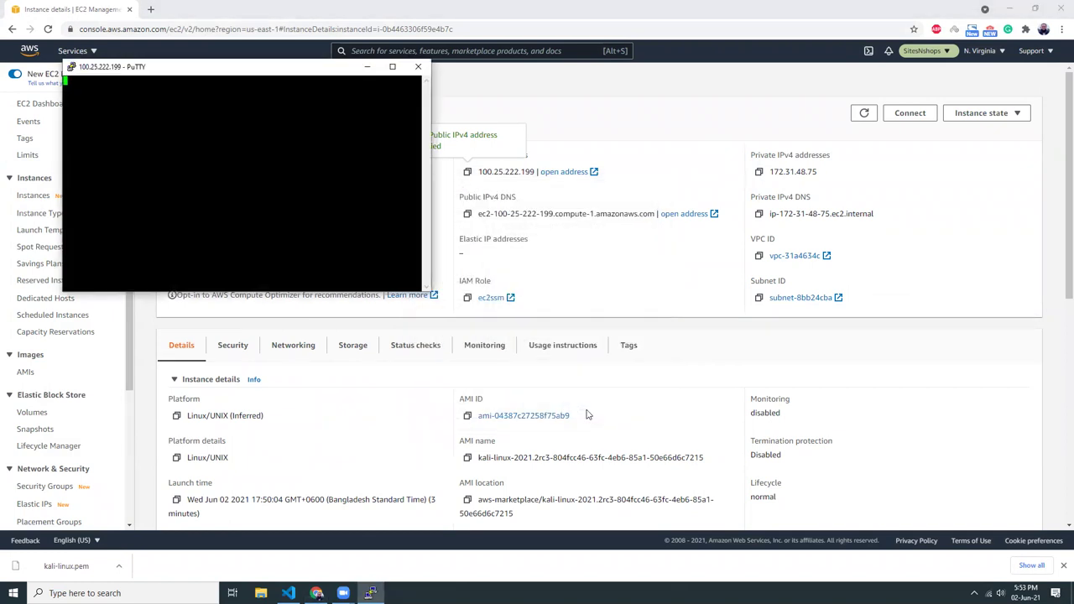
{"action": "left_click", "coordinate": [489, 367]}
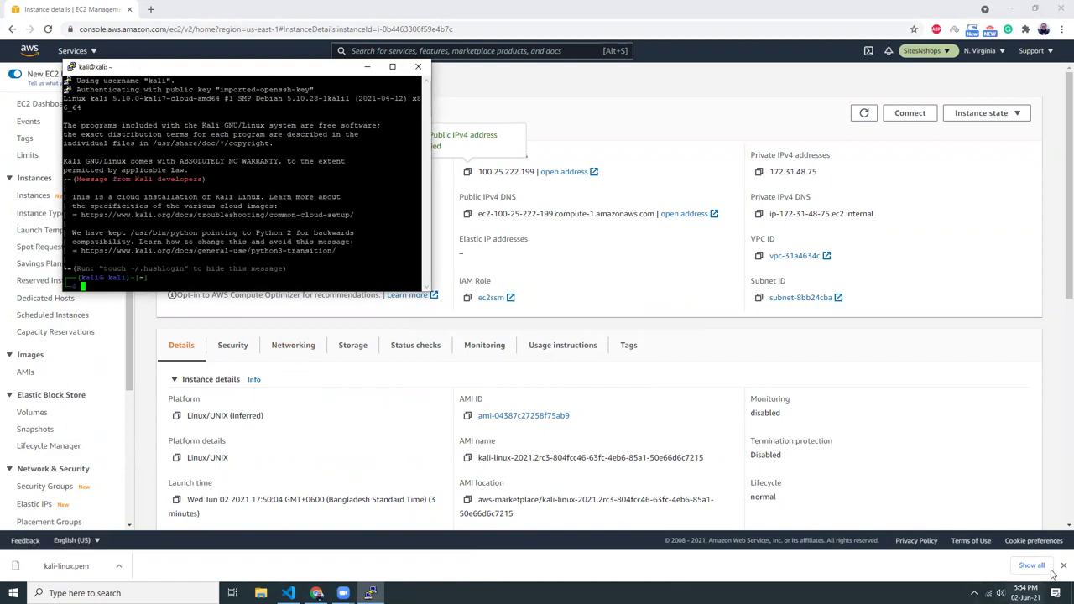
- Maximize the PuTTY terminal, switch to the root user with sudo su and clear the screen
{"action": "left_click", "coordinate": [323, 554]}
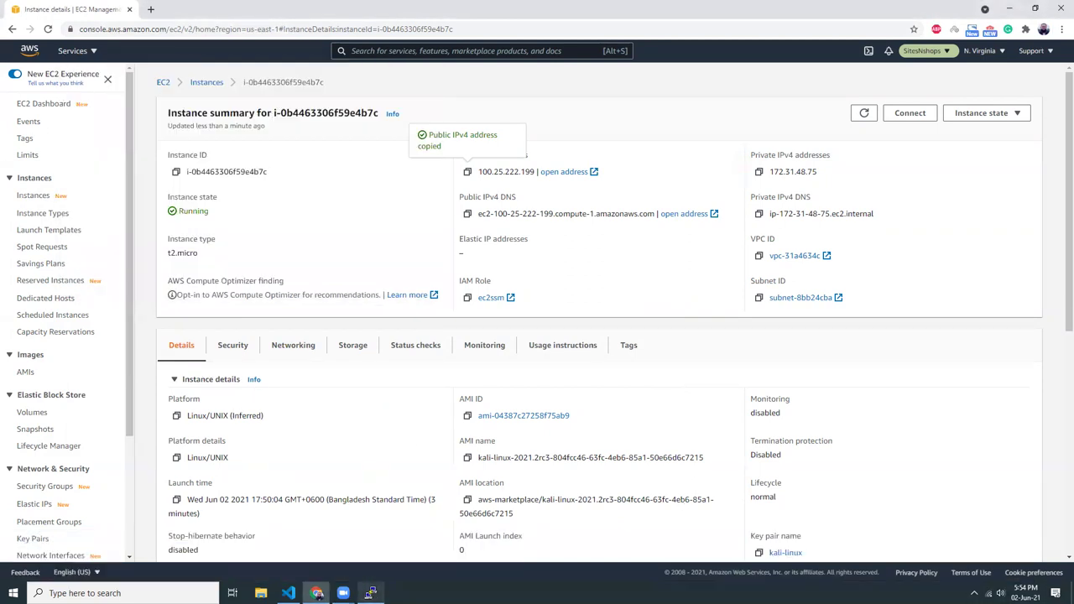
{"action": "left_click", "coordinate": [370, 593]}
{"action": "double_click", "coordinate": [391, 62]}
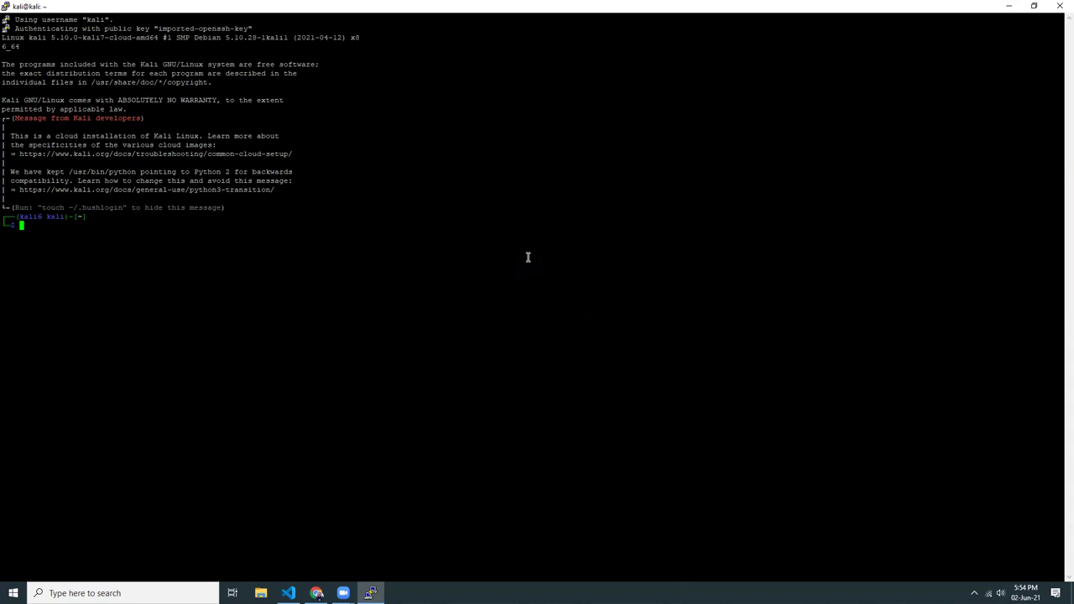
{"action": "type", "text": "sudo su"}
{"action": "key", "text": "Return"}
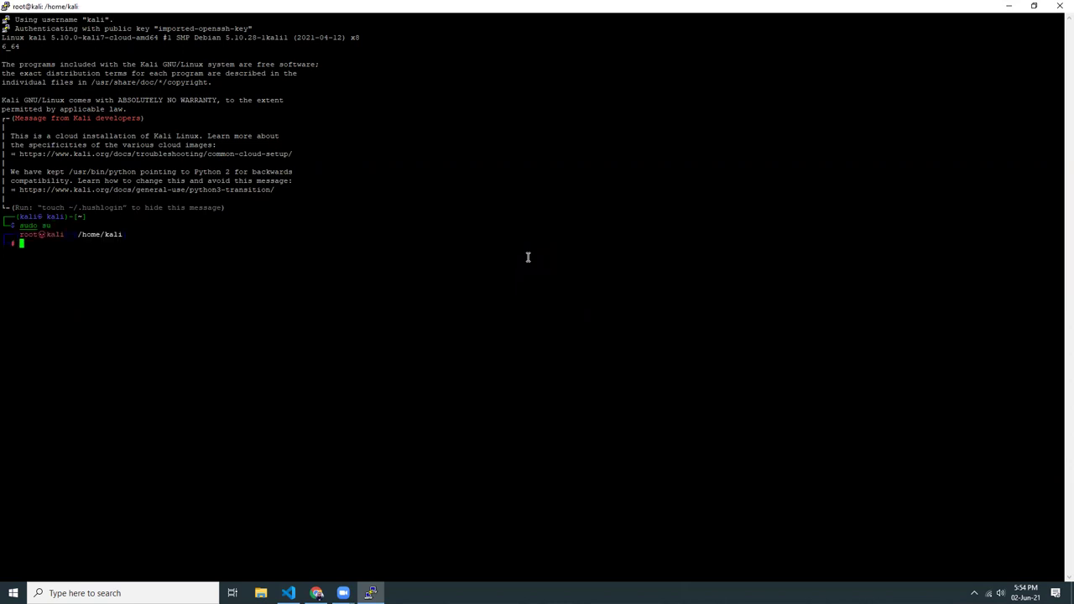
{"action": "key", "text": "ctrl+l"}
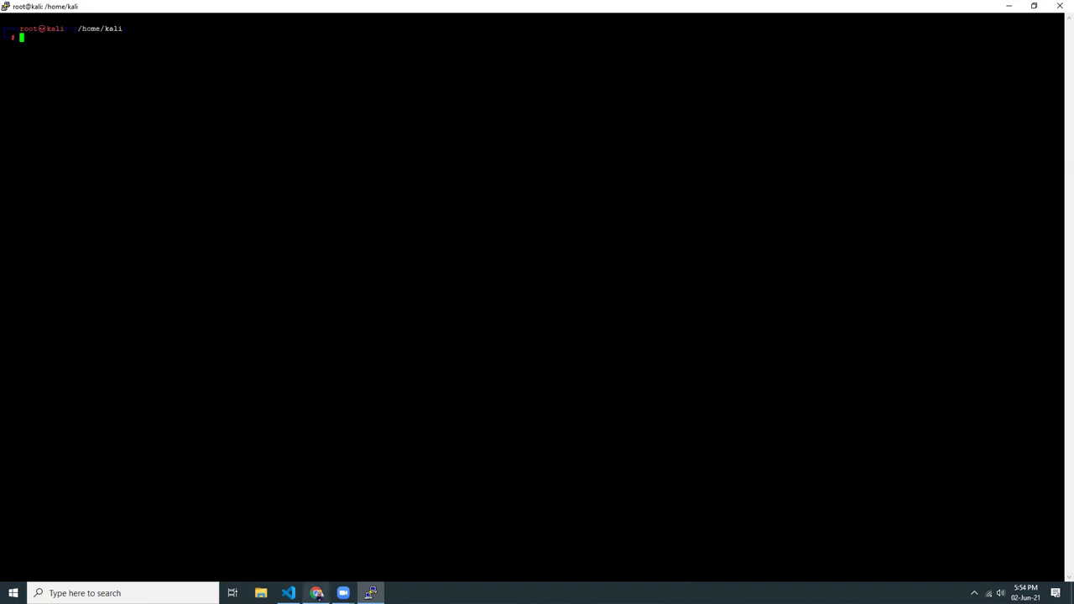
- Switch to Chrome and search Google in a new tab for "install ssm agent in kali linux"
{"action": "left_click", "coordinate": [316, 593]}
{"action": "left_click", "coordinate": [152, 10]}
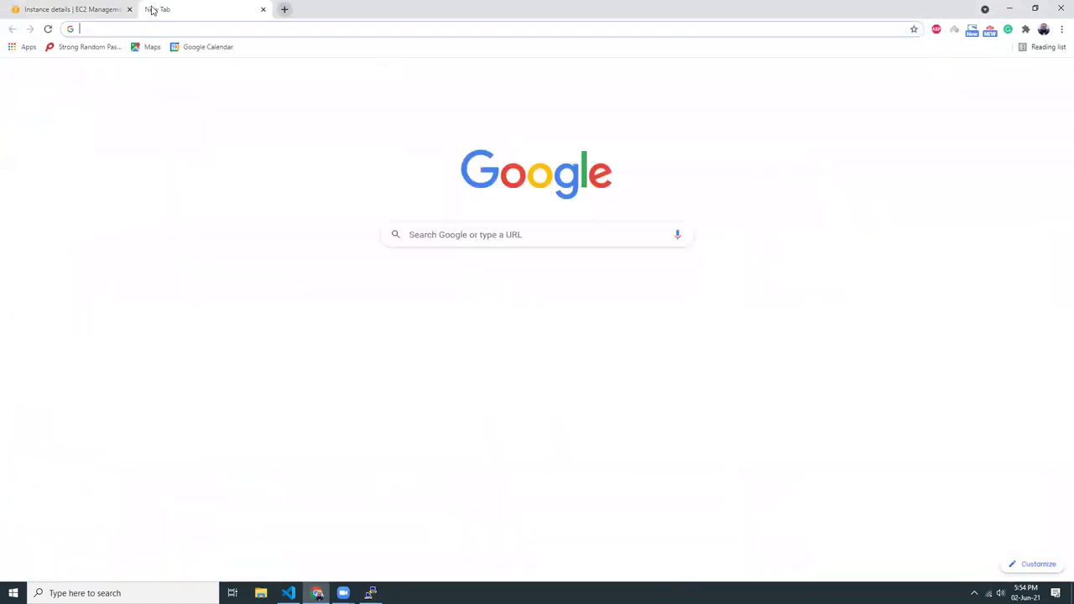
{"action": "type", "text": "ins"}
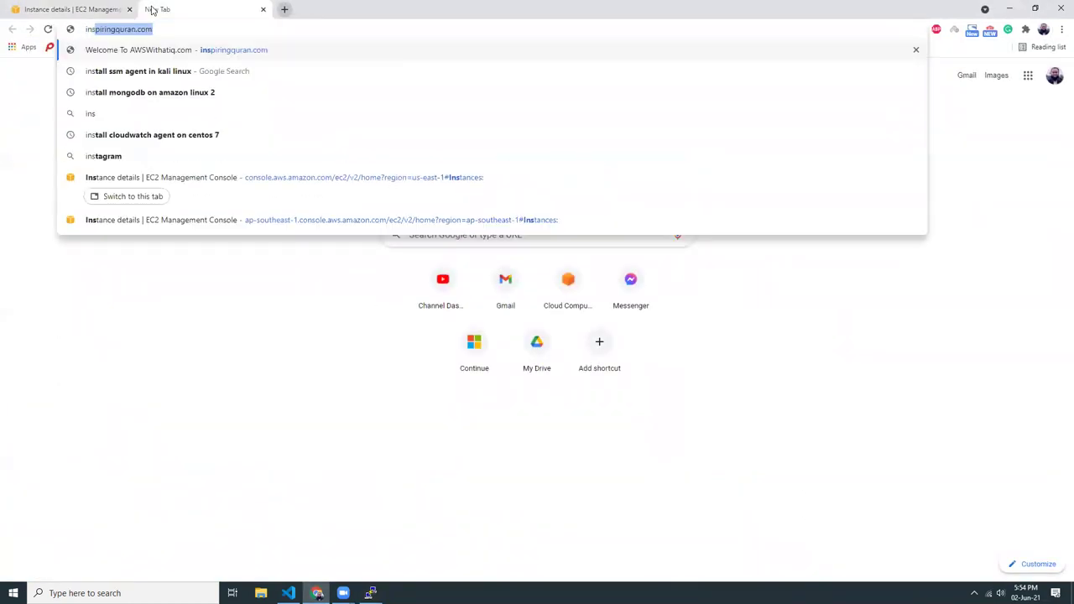
{"action": "type", "text": "tall ssm agent"}
{"action": "key", "text": "Return"}
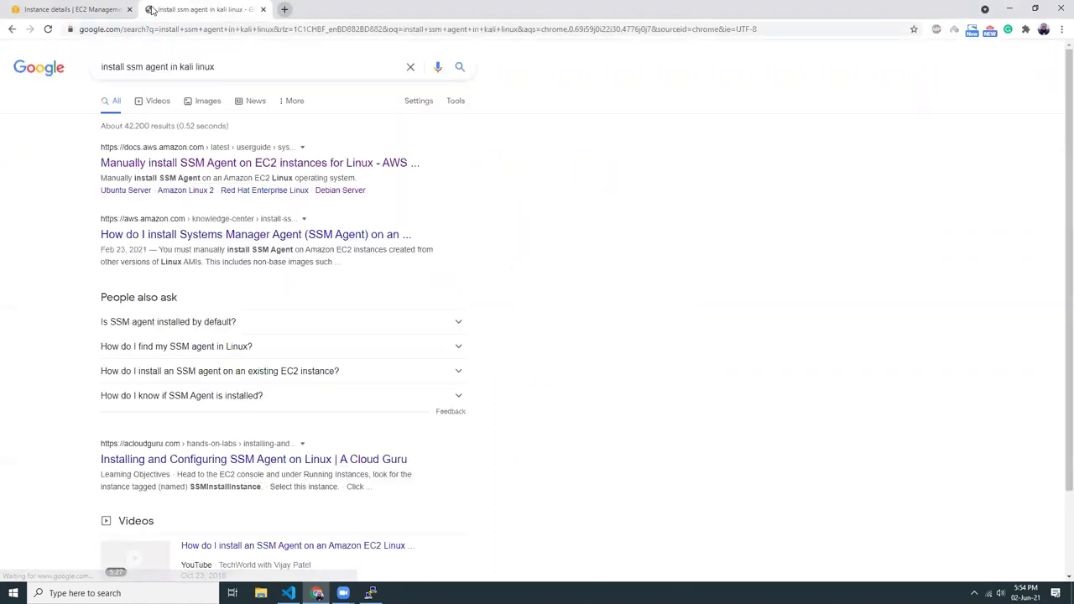
- Open the AWS guide on manually installing SSM Agent for Linux in a new tab and view its Debian Server instructions
{"action": "middle_click", "coordinate": [212, 162]}
{"action": "left_click", "coordinate": [320, 9]}
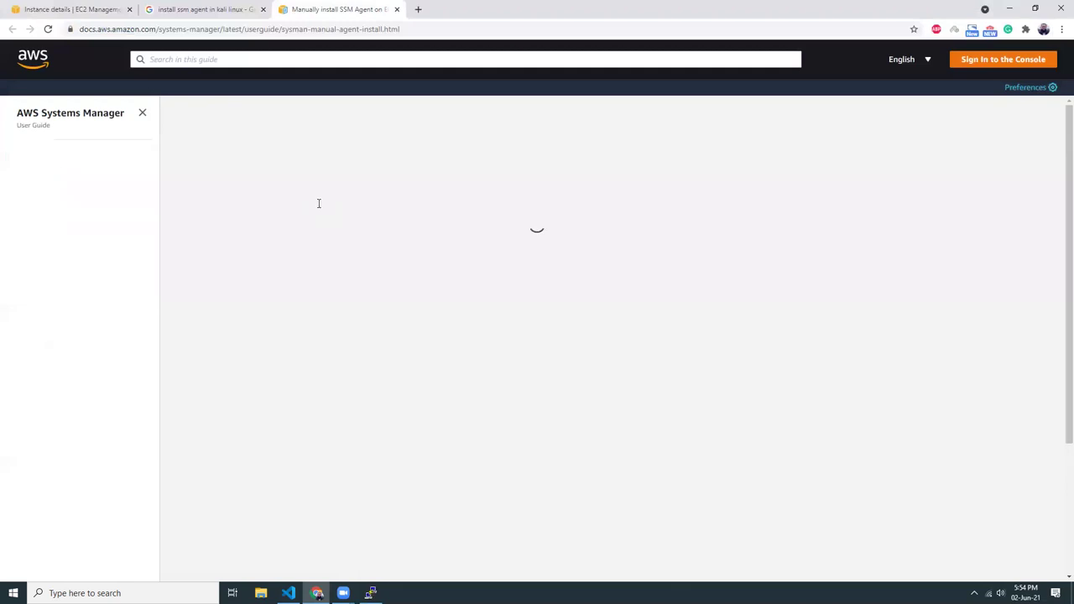
{"action": "scroll", "coordinate": [380, 296], "scroll_direction": "down", "scroll_amount": 3}
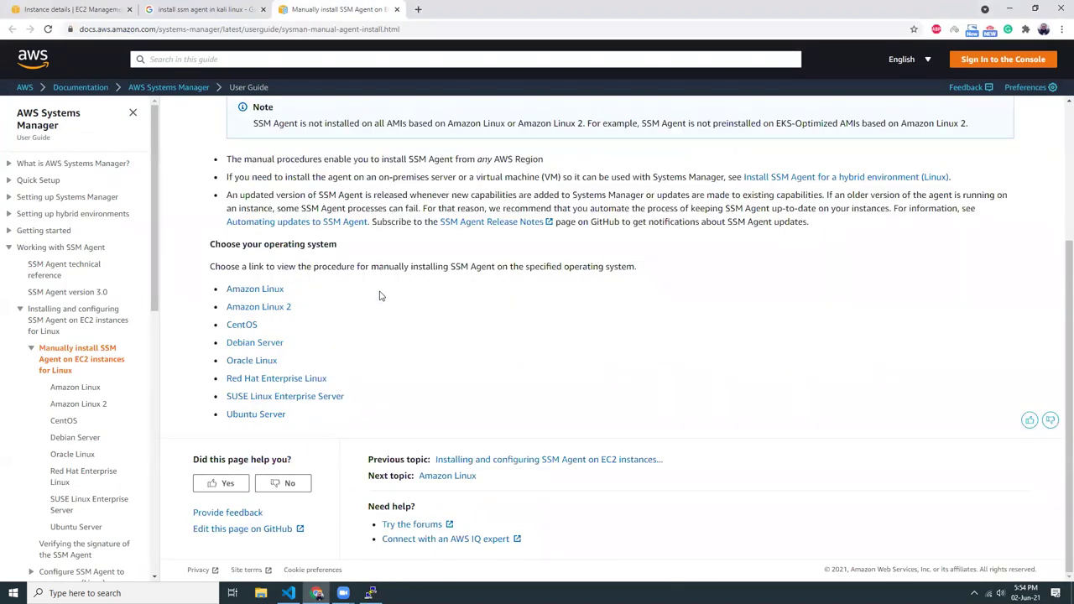
{"action": "left_click", "coordinate": [253, 346]}
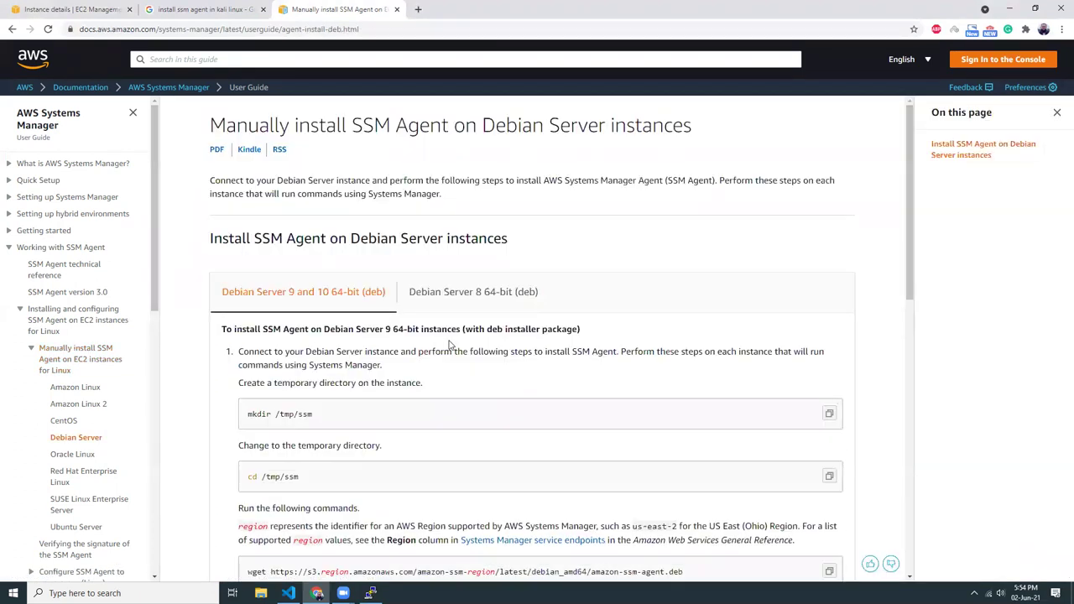
{"action": "scroll", "coordinate": [451, 344], "scroll_direction": "down", "scroll_amount": 3}
{"action": "scroll", "coordinate": [451, 344], "scroll_direction": "up", "scroll_amount": 1}
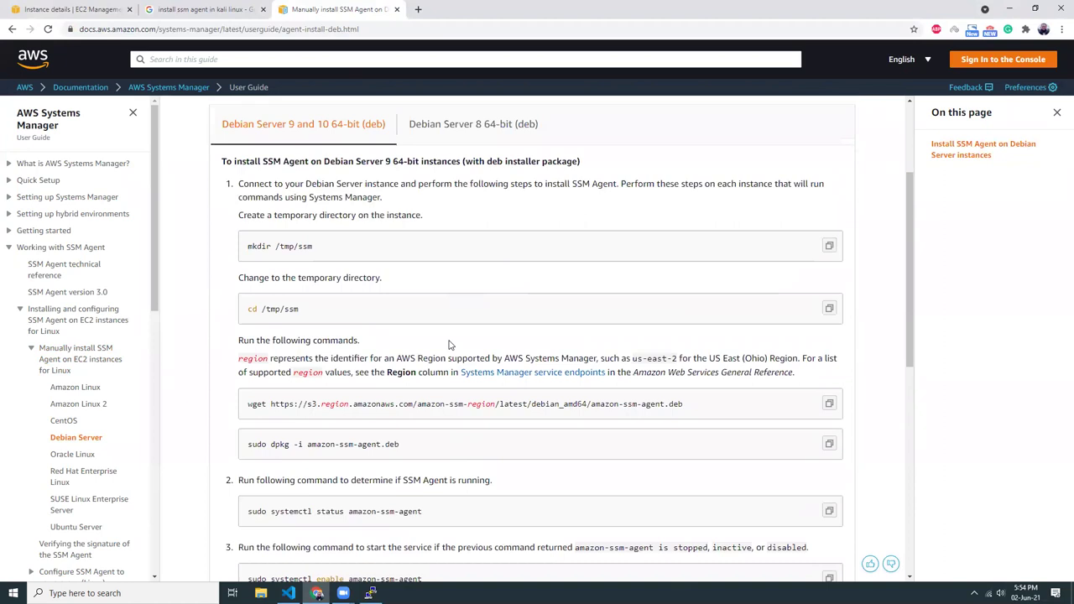
- Run the guide's mkdir /tmp/ssm command in the PuTTY root shell and enter its cd /tmp/ssm command
{"action": "left_click", "coordinate": [829, 249]}
{"action": "left_click", "coordinate": [370, 592]}
{"action": "right_click", "coordinate": [378, 262]}
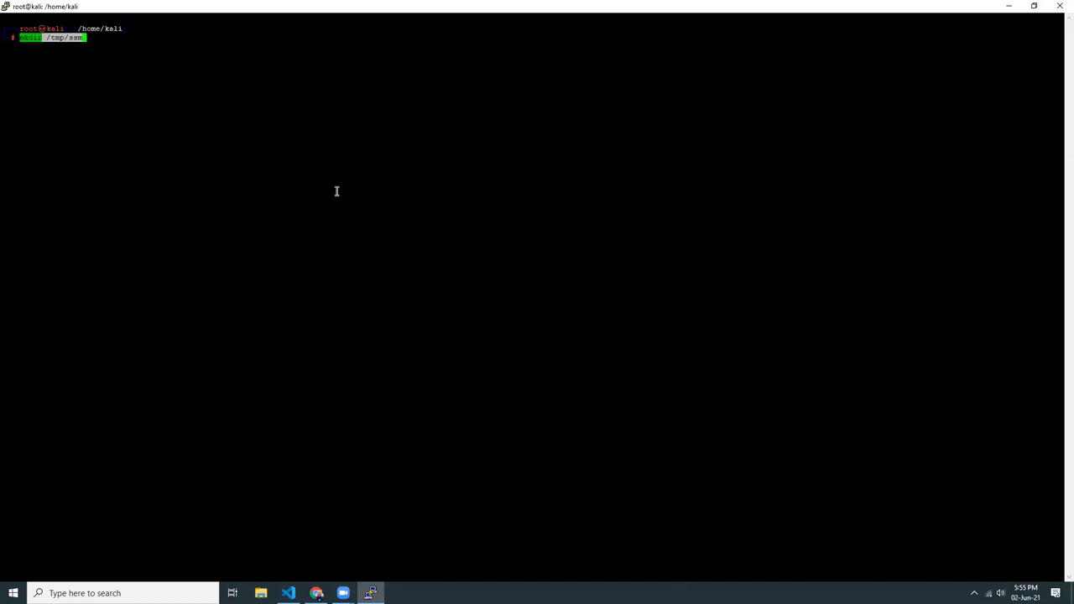
{"action": "left_click", "coordinate": [317, 593]}
{"action": "left_click", "coordinate": [829, 309]}
{"action": "left_click", "coordinate": [370, 593]}
{"action": "key", "text": "BackSpace"}
{"action": "type", "text": "m"}
{"action": "key", "text": "Return"}
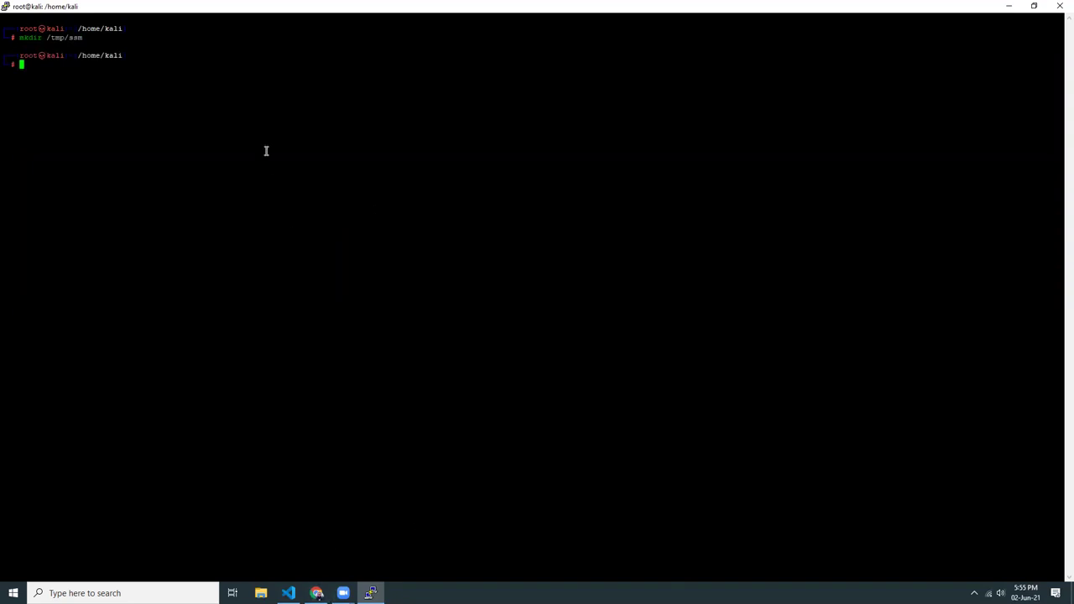
{"action": "right_click", "coordinate": [282, 192]}
{"action": "key", "text": "BackSpace"}
- Check the available Wi-Fi networks, dismiss the PuTTY error and close the inactive terminal window
{"action": "left_click", "coordinate": [989, 592]}
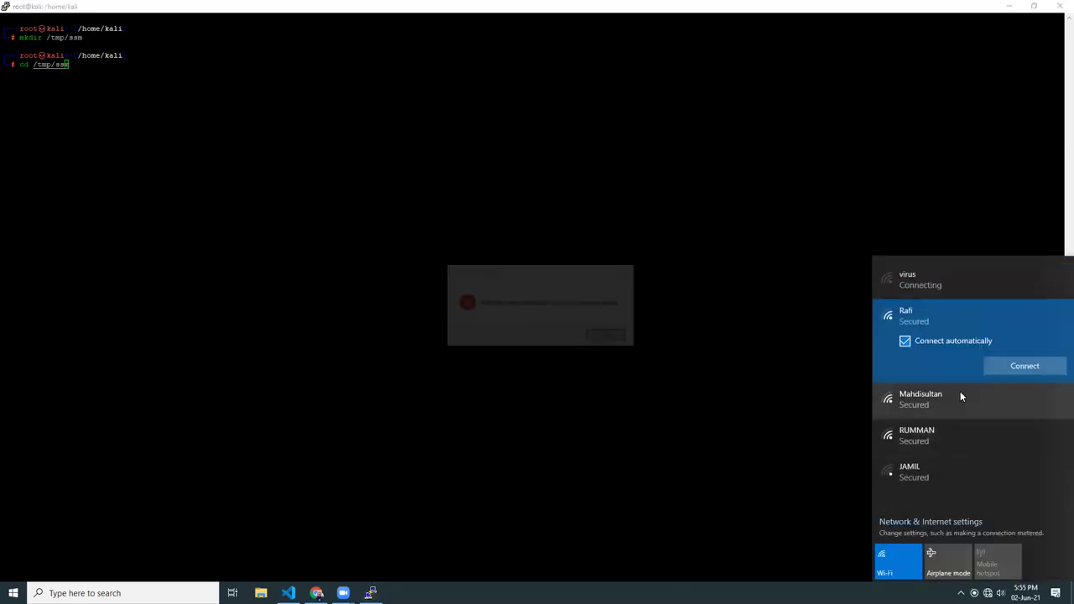
{"action": "left_click", "coordinate": [618, 336]}
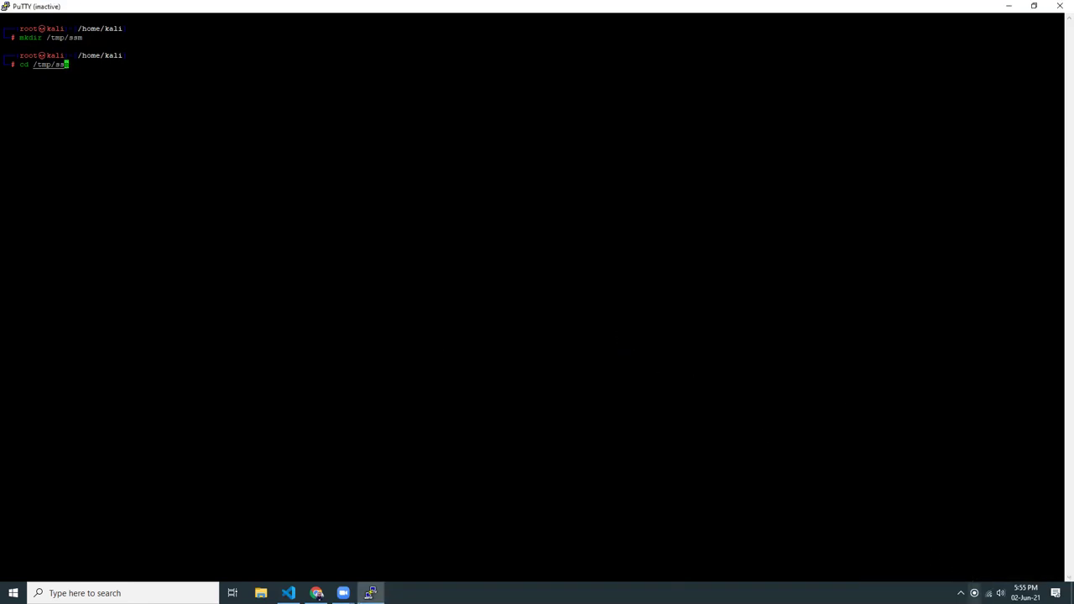
{"action": "mouse_move", "coordinate": [989, 592]}
{"action": "left_click", "coordinate": [1059, 9]}
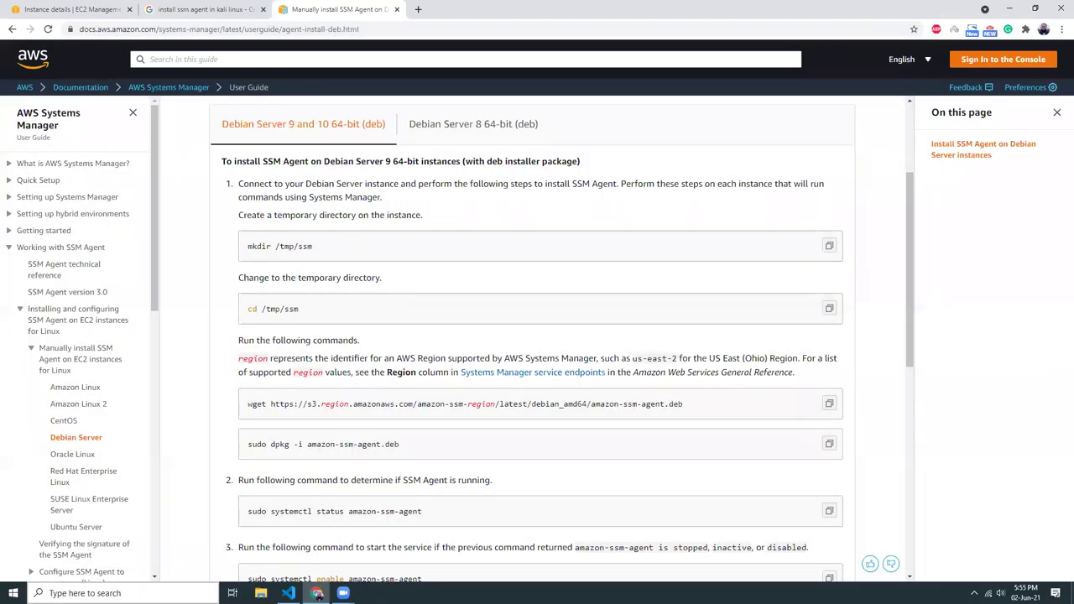
- Restart PuTTY, load the saved kali session, reconnect to the instance and return to the SSM Agent guide in Chrome
{"action": "left_click", "coordinate": [126, 593]}
{"action": "type", "text": "put"}
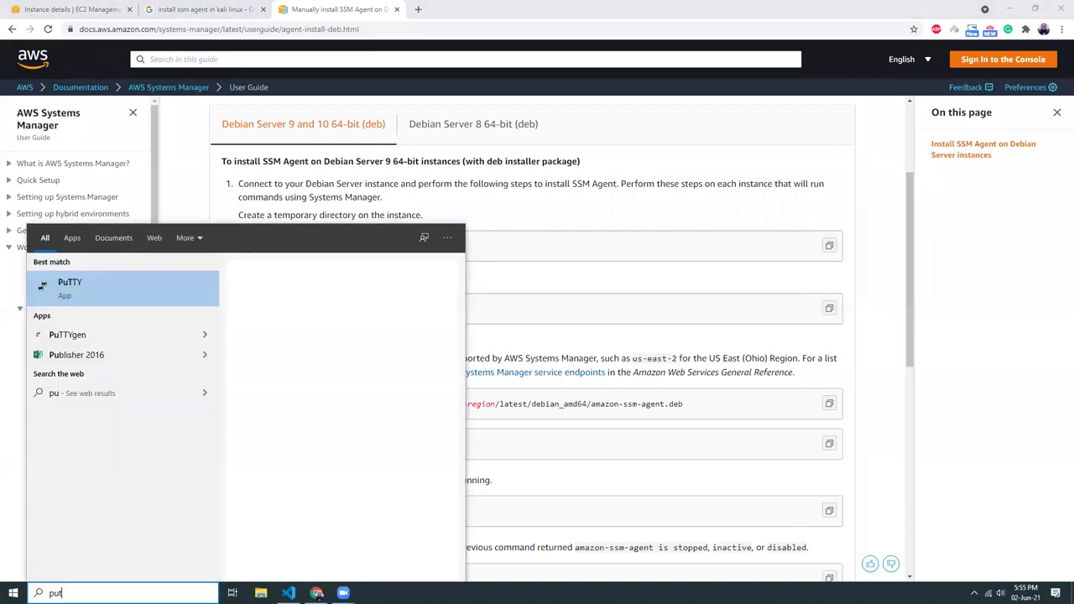
{"action": "left_click", "coordinate": [92, 282]}
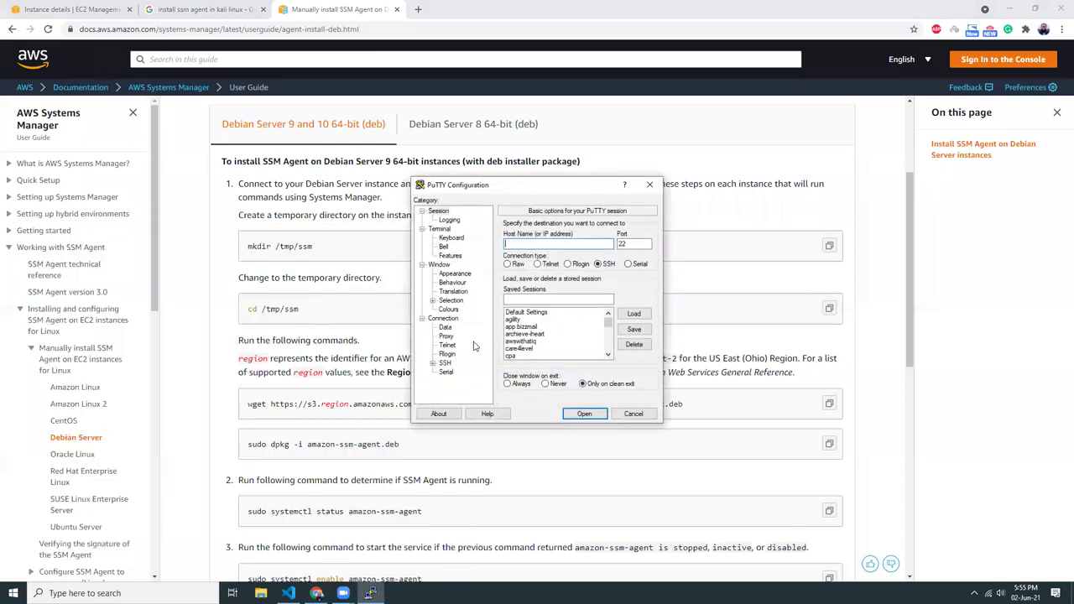
{"action": "left_click", "coordinate": [545, 300]}
{"action": "type", "text": "k"}
{"action": "left_click", "coordinate": [588, 416]}
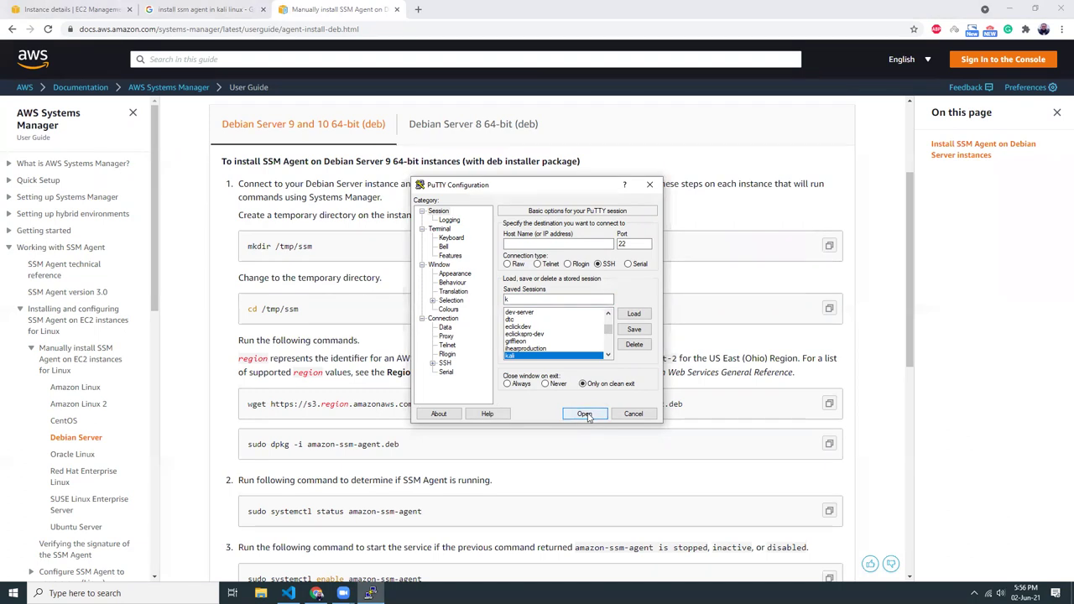
{"action": "left_click", "coordinate": [634, 314]}
{"action": "left_click", "coordinate": [584, 414]}
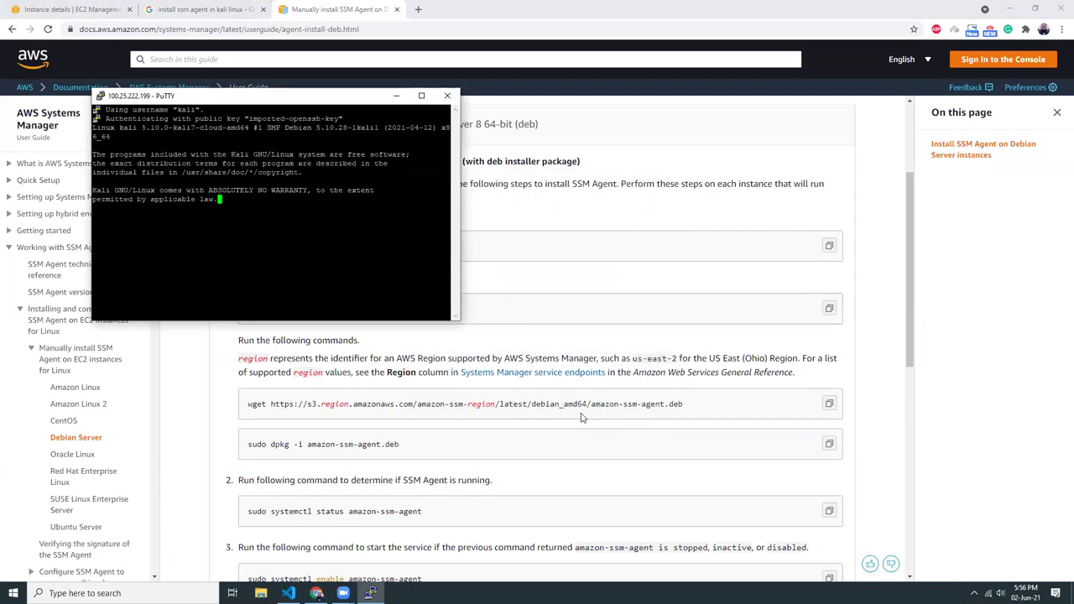
{"action": "left_click", "coordinate": [576, 281]}
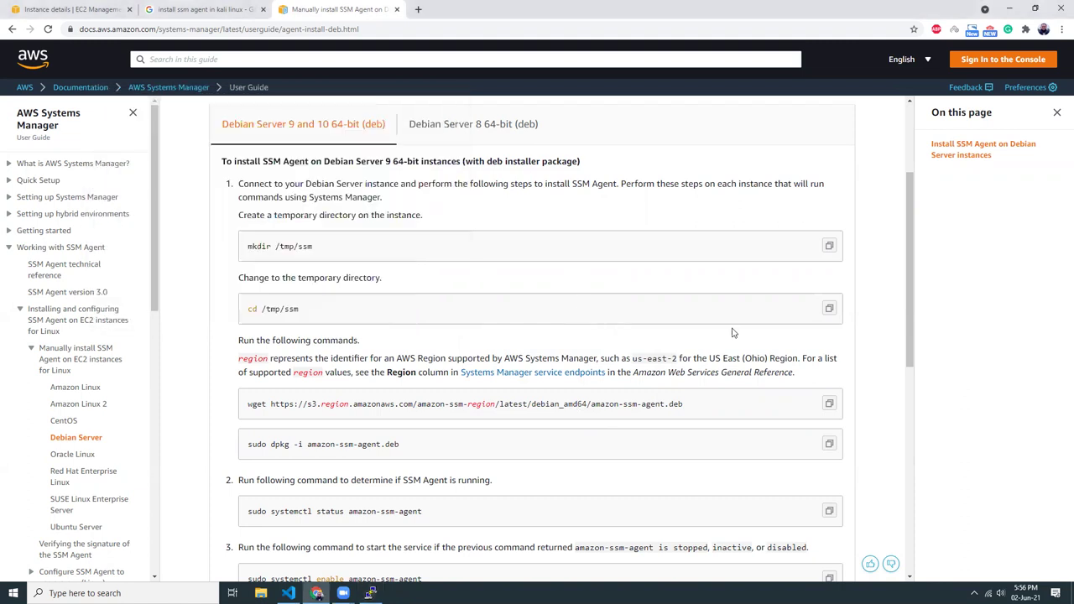
- Switch to the PuTTY terminal, enlarge it to full screen and open a root shell with sudo su
{"action": "left_click", "coordinate": [370, 593]}
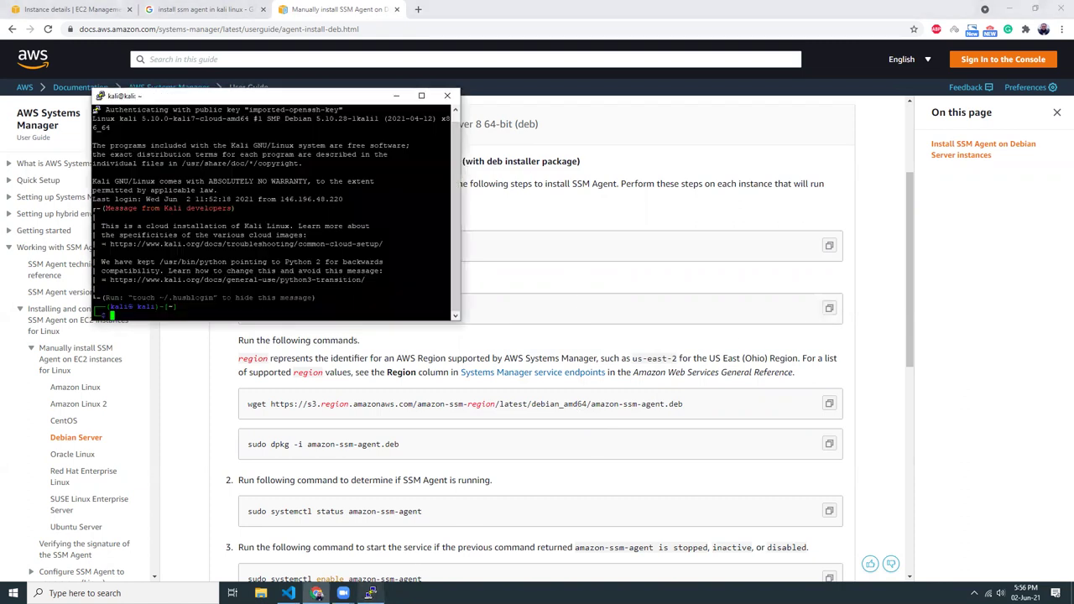
{"action": "left_click", "coordinate": [422, 97]}
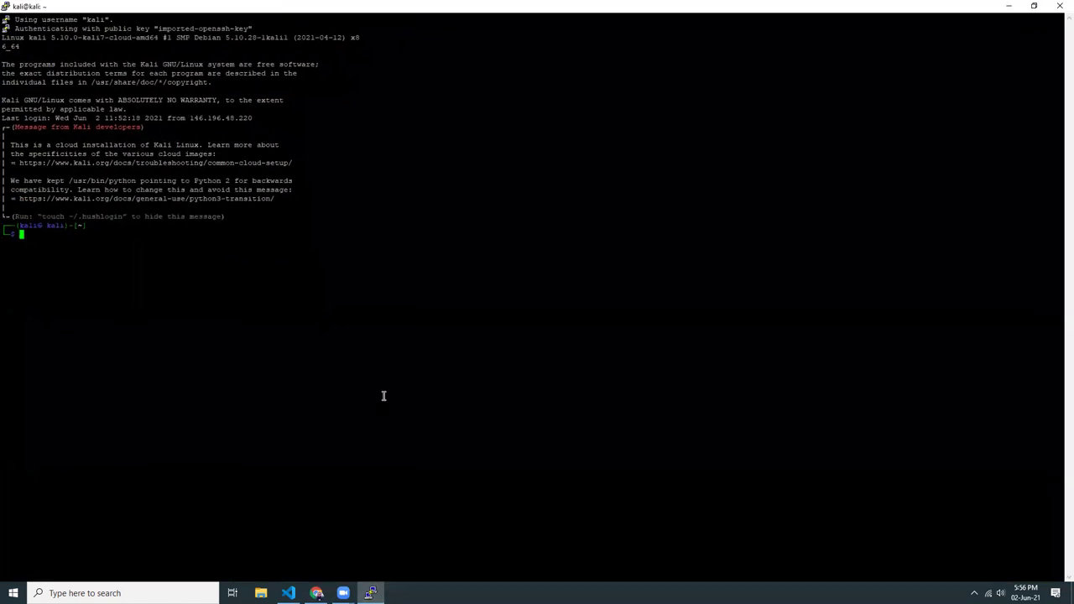
{"action": "type", "text": "sudo su"}
{"action": "key", "text": "Return"}
- Change to the temporary directory by running cd /tmp/ssm in the root shell
{"action": "right_click", "coordinate": [370, 318]}
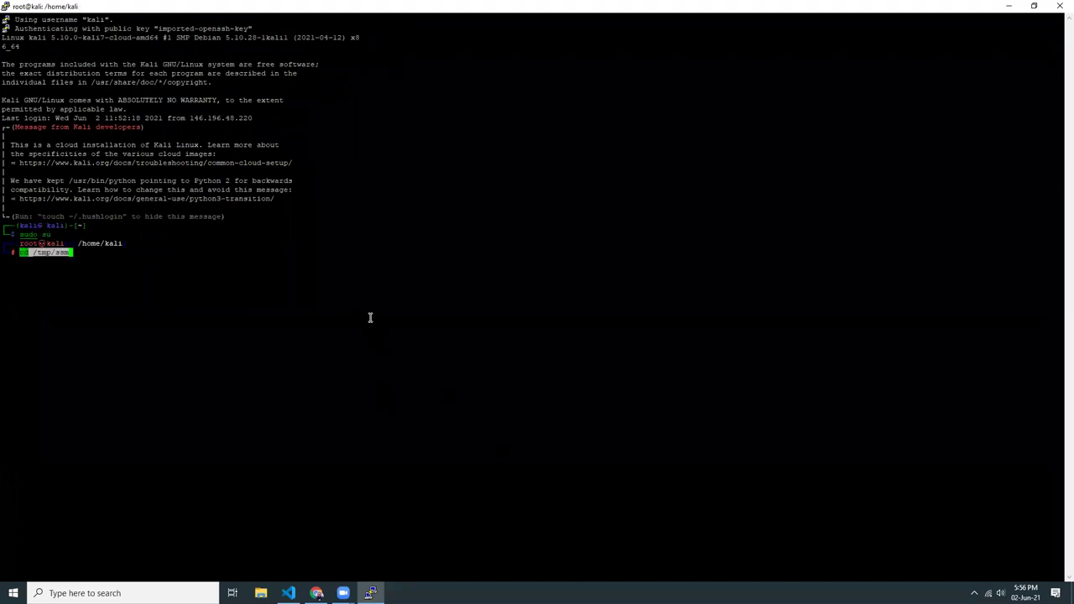
{"action": "key", "text": "BackSpace"}
{"action": "type", "text": "m"}
{"action": "key", "text": "BackSpace"}
{"action": "key", "text": "BackSpace"}
{"action": "key", "text": "BackSpace"}
{"action": "key", "text": "BackSpace"}
{"action": "key", "text": "BackSpace"}
{"action": "key", "text": "BackSpace"}
{"action": "key", "text": "BackSpace"}
{"action": "type", "text": "tmp/ss"}
{"action": "key", "text": "Tab"}
{"action": "key", "text": "Return"}
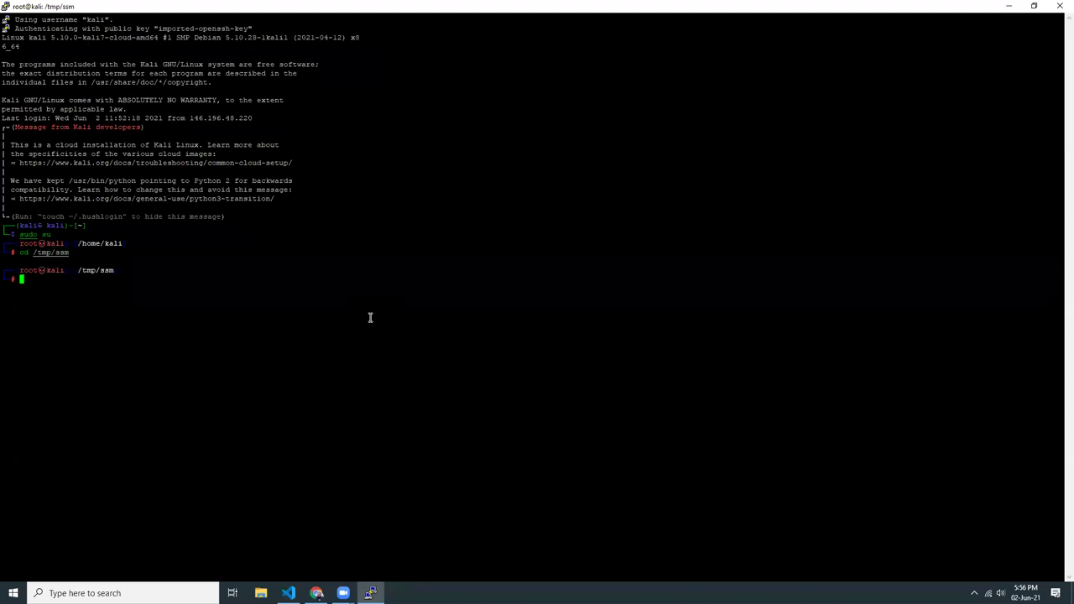
- Copy the guide's global Intel 64-bit (x86_64) URL in Chrome and download amazon-ssm-agent.deb with wget in PuTTY
{"action": "left_click", "coordinate": [317, 594]}
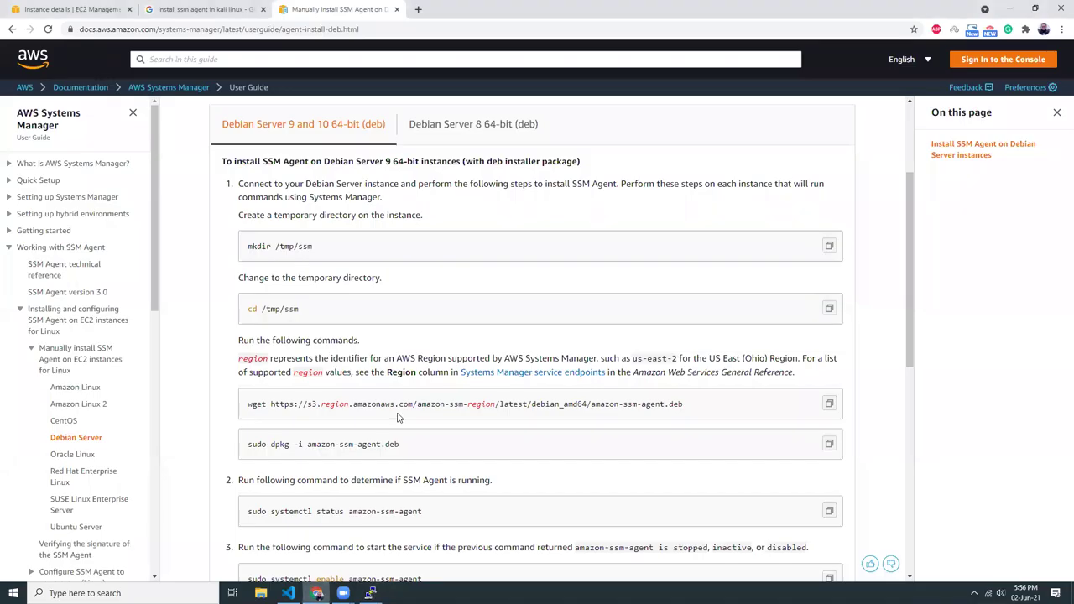
{"action": "scroll", "coordinate": [329, 343], "scroll_direction": "down", "scroll_amount": 3}
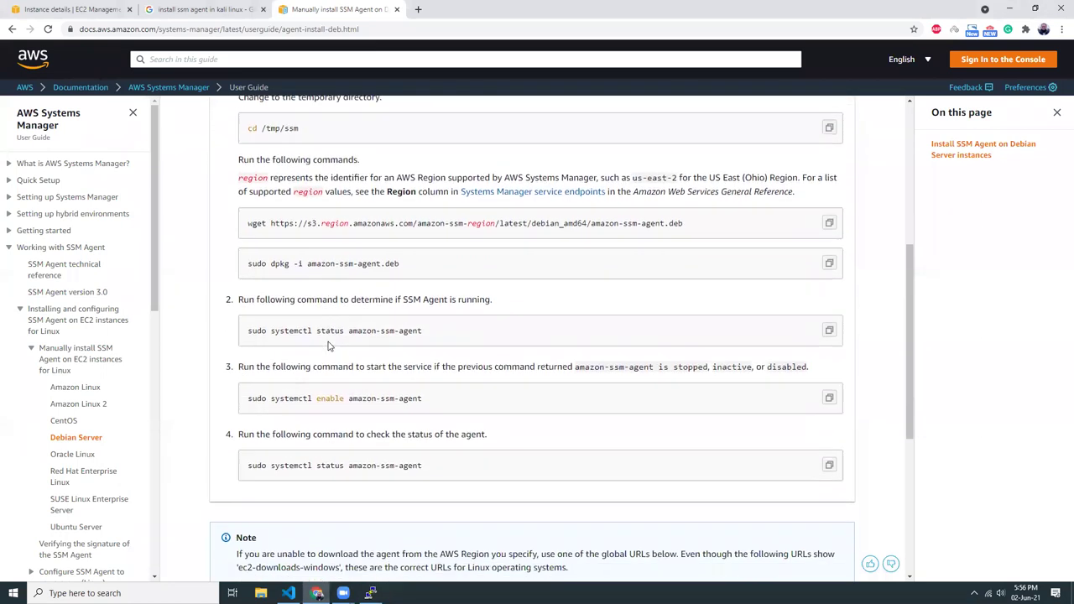
{"action": "scroll", "coordinate": [329, 344], "scroll_direction": "down", "scroll_amount": 2}
{"action": "left_click", "coordinate": [829, 353]}
{"action": "left_click", "coordinate": [370, 594]}
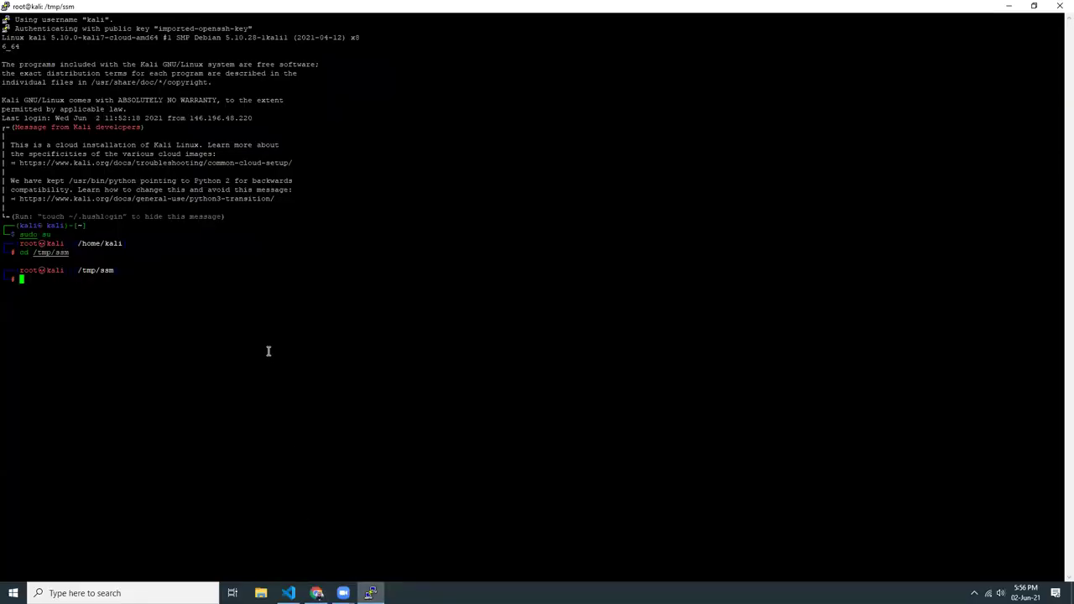
{"action": "type", "text": "wget"}
{"action": "right_click", "coordinate": [269, 350]}
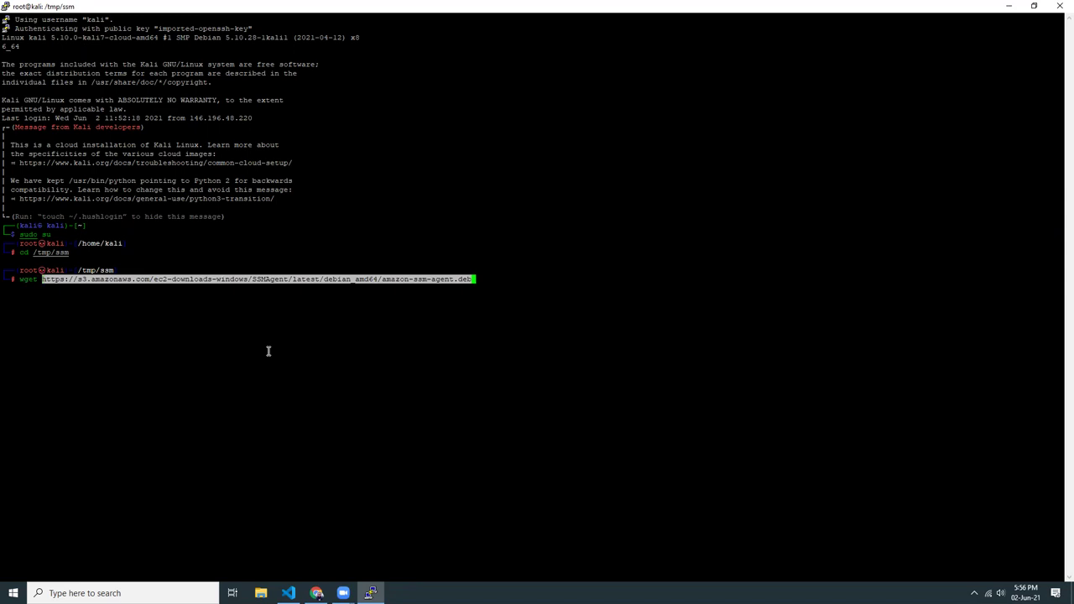
{"action": "key", "text": "Return"}
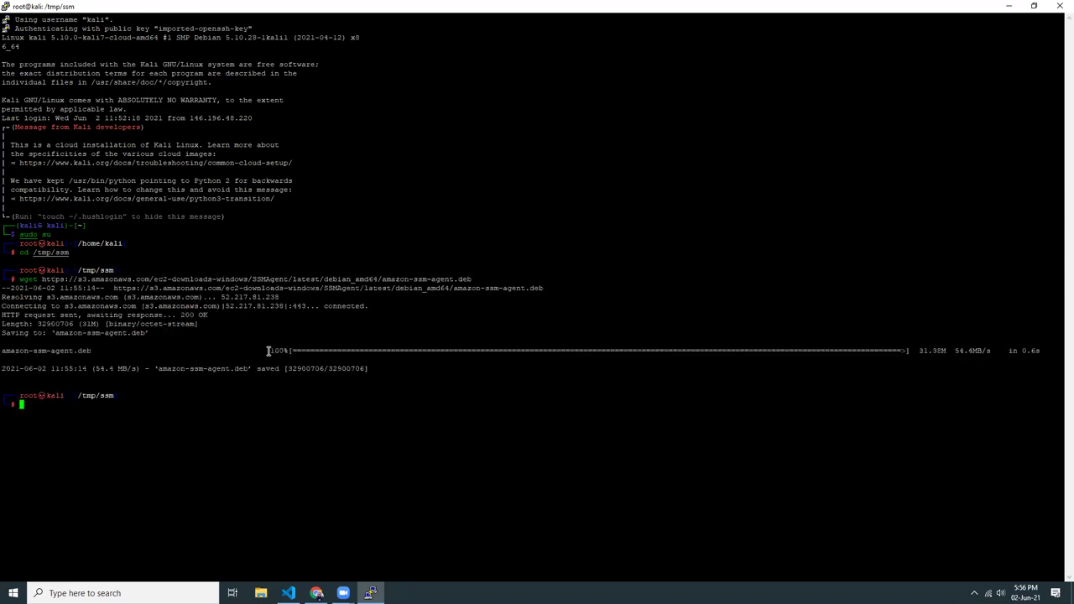
- Copy the install command from the guide in Chrome and run sudo dpkg -i amazon-ssm-agent.deb in PuTTY
{"action": "left_click", "coordinate": [317, 593]}
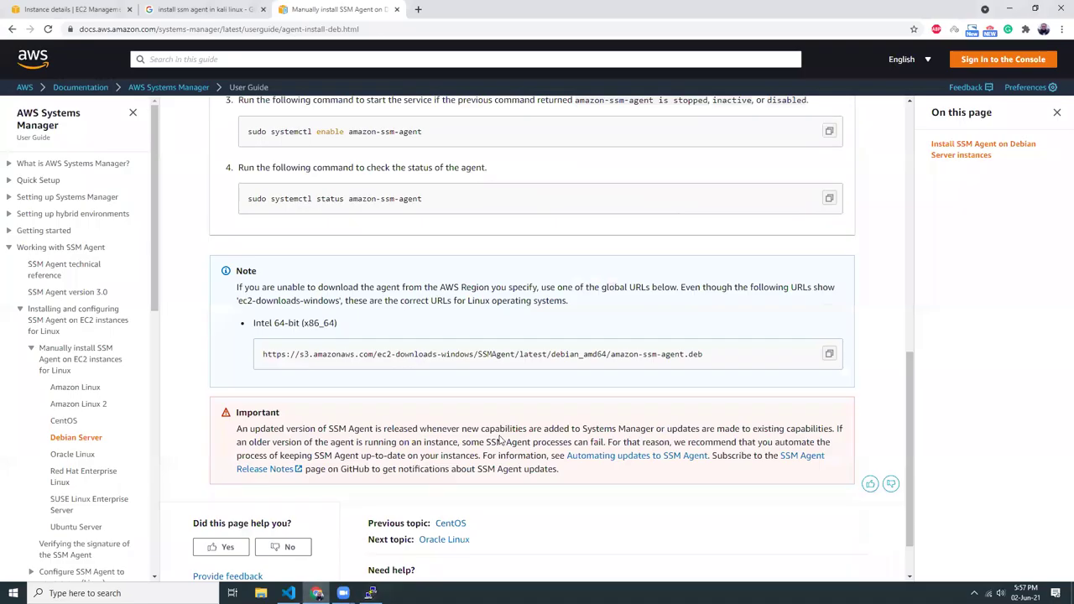
{"action": "scroll", "coordinate": [490, 434], "scroll_direction": "up", "scroll_amount": 4}
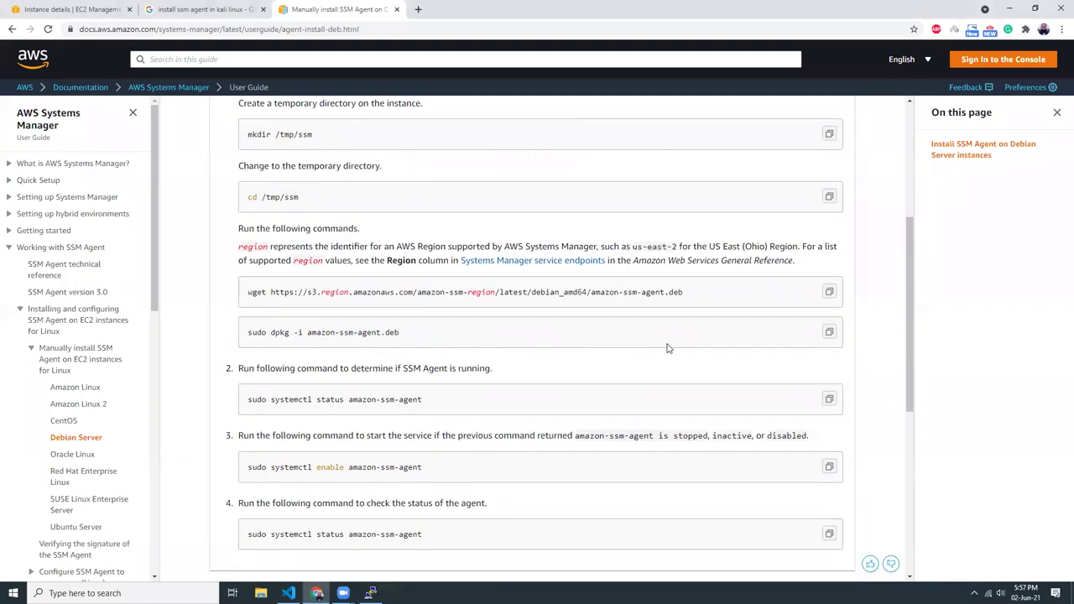
{"action": "left_click", "coordinate": [828, 333]}
{"action": "left_click", "coordinate": [370, 593]}
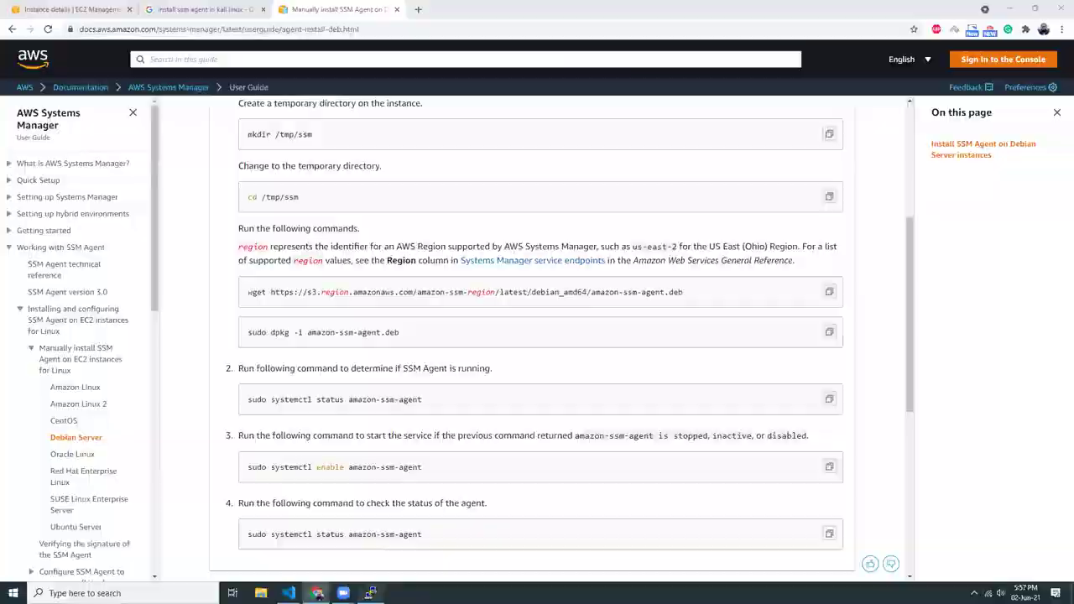
{"action": "right_click", "coordinate": [366, 457]}
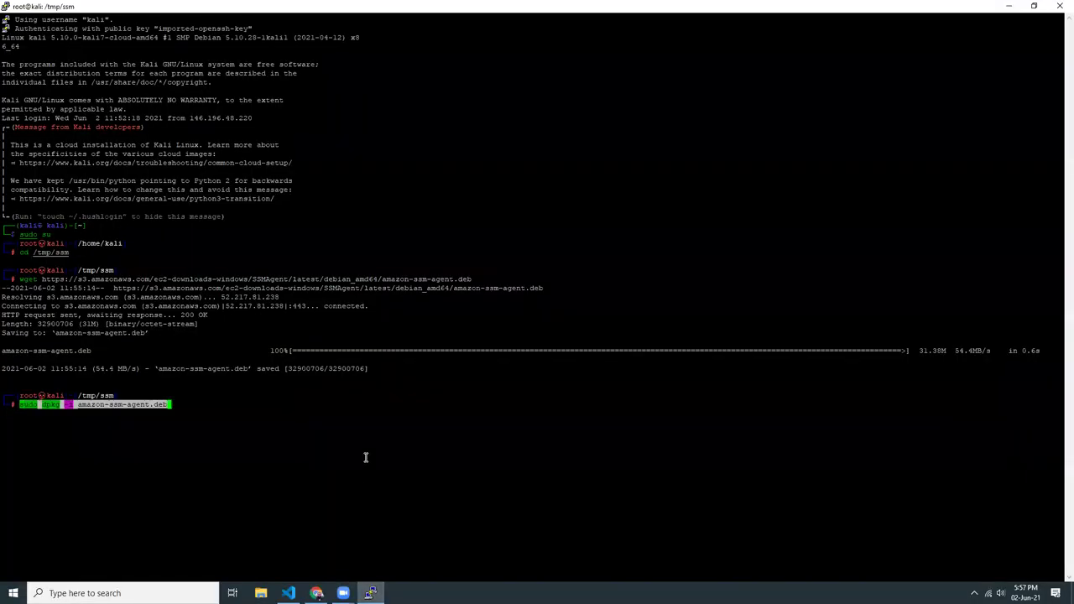
{"action": "key", "text": "Return"}
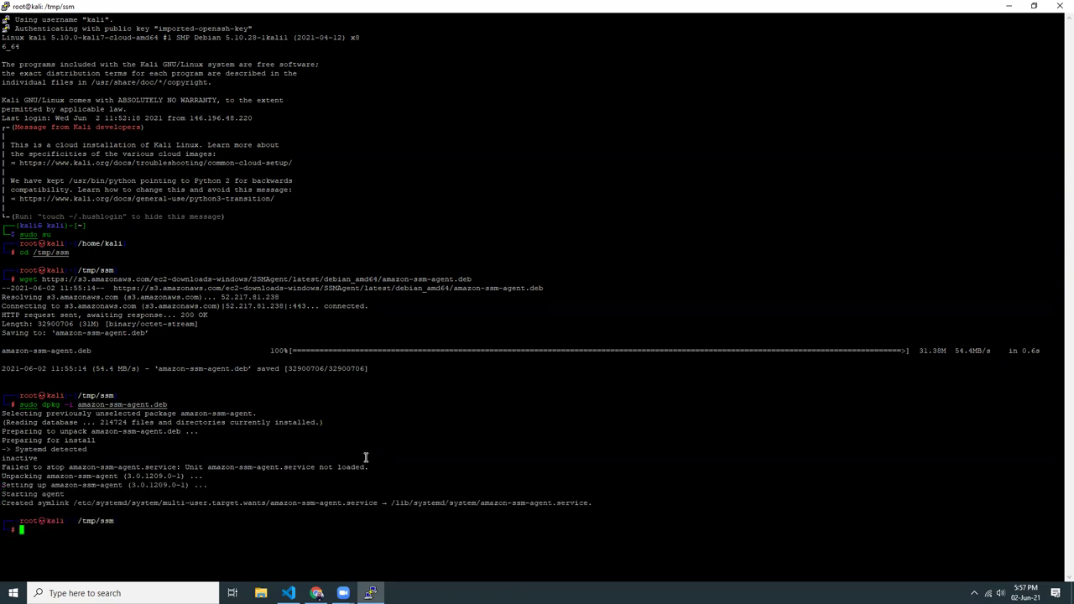
- Copy the guide's step 2 command in Chrome and run sudo systemctl status amazon-ssm-agent in PuTTY
{"action": "left_click", "coordinate": [317, 594]}
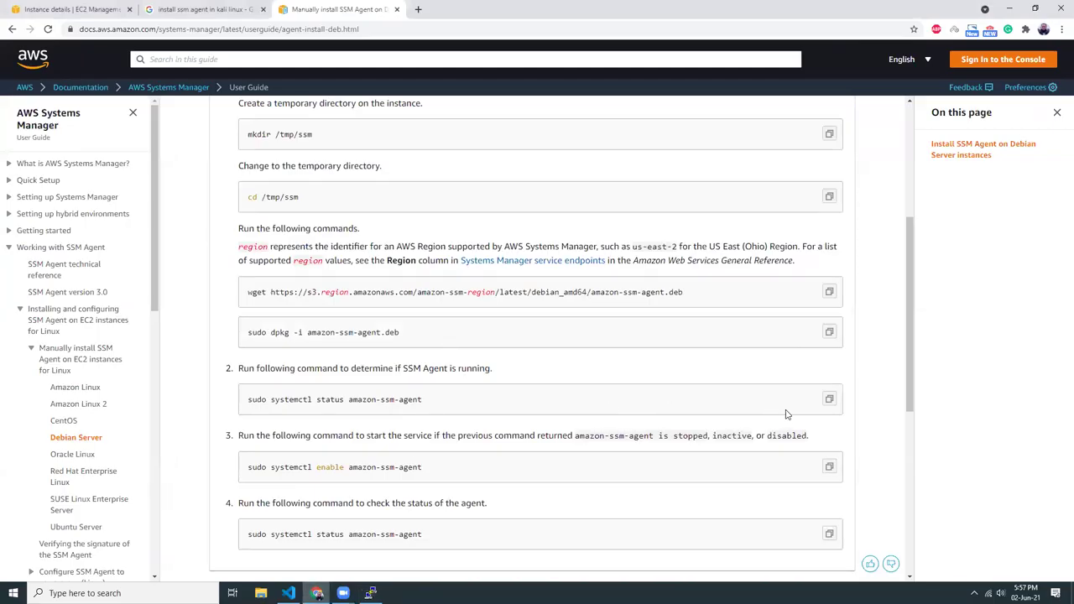
{"action": "left_click", "coordinate": [830, 401]}
{"action": "left_click", "coordinate": [370, 593]}
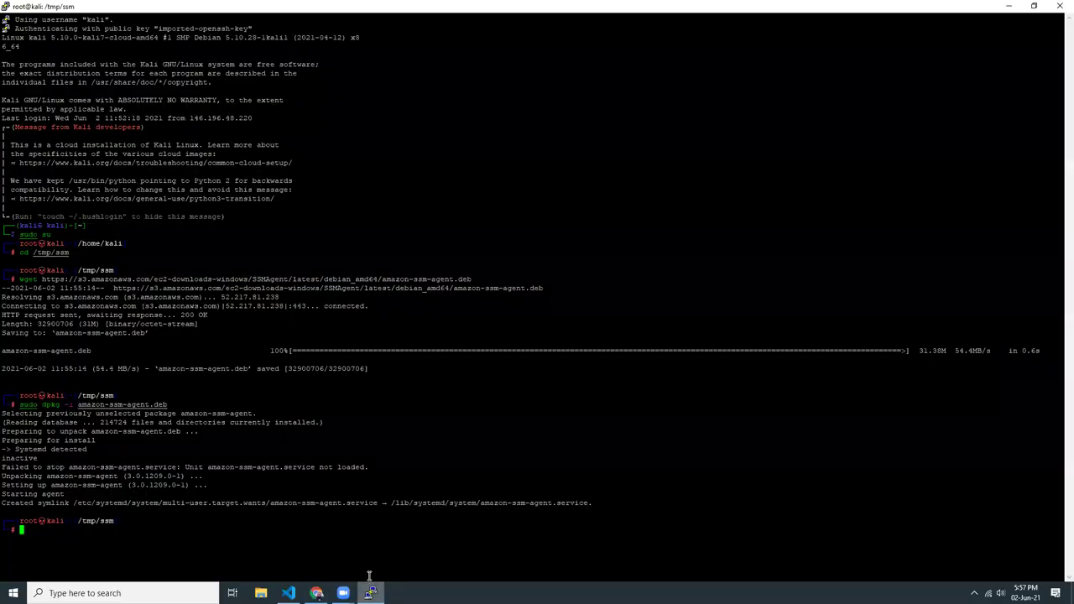
{"action": "right_click", "coordinate": [370, 547]}
{"action": "key", "text": "Return"}
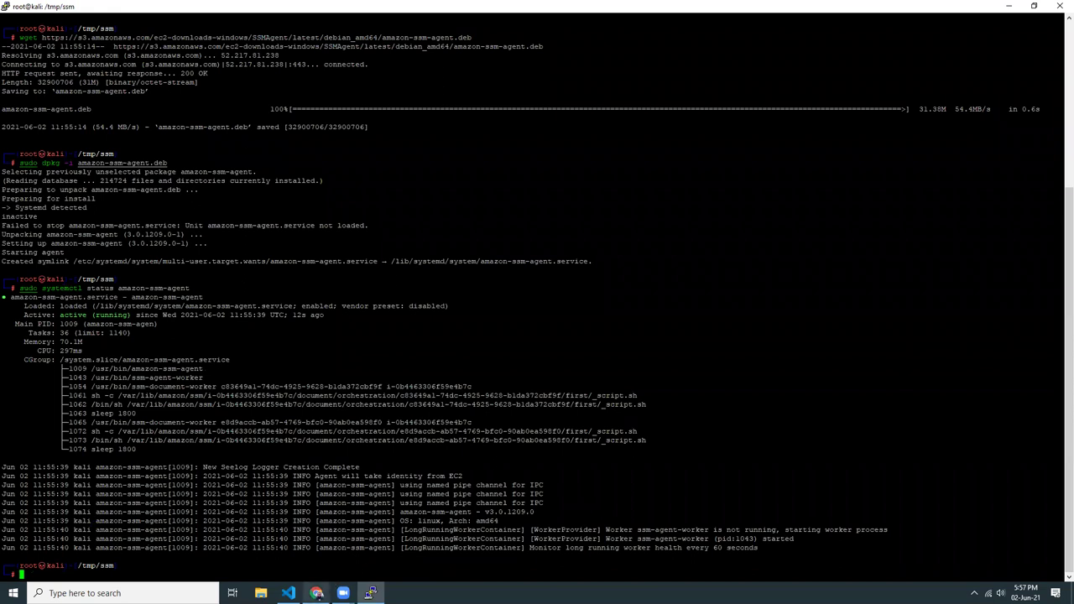
- Copy the guide's step 3 command in Chrome and run sudo systemctl enable amazon-ssm-agent in PuTTY
{"action": "mouse_move", "coordinate": [317, 593]}
{"action": "left_click", "coordinate": [321, 541]}
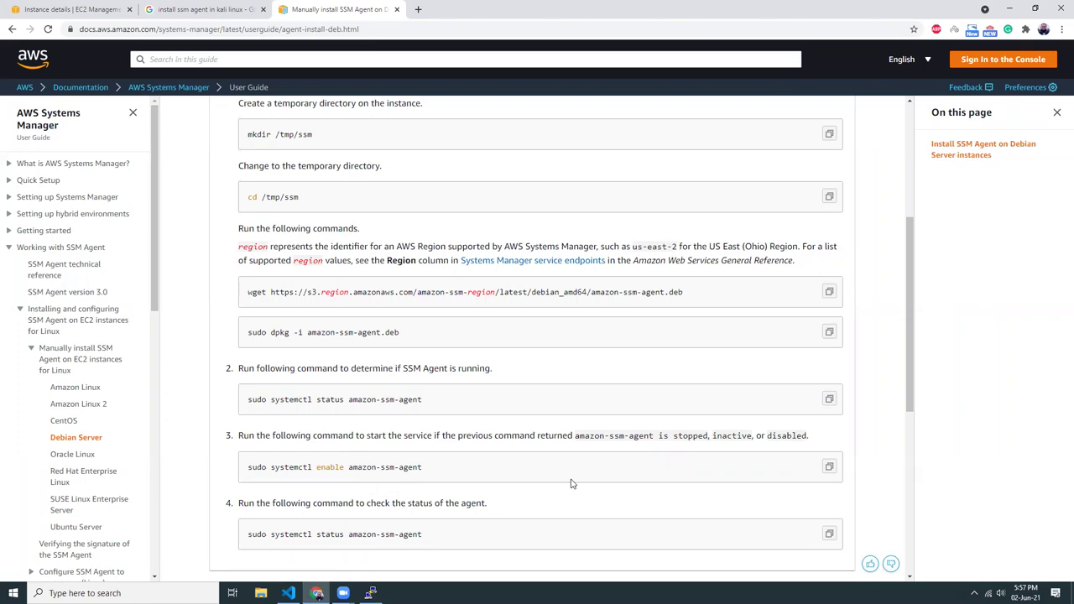
{"action": "left_click", "coordinate": [828, 467]}
{"action": "left_click", "coordinate": [371, 594]}
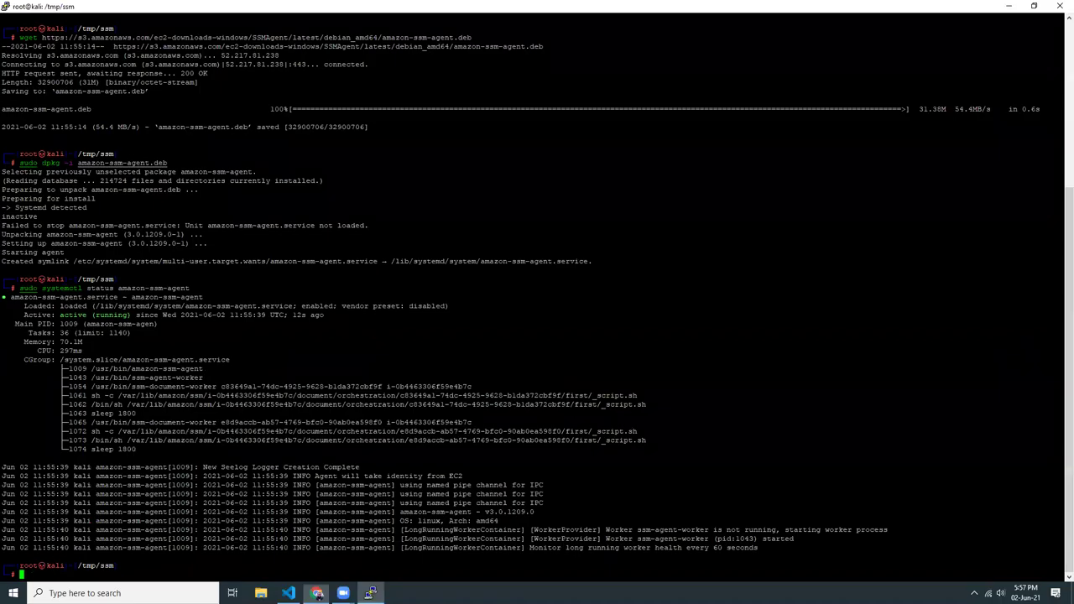
{"action": "right_click", "coordinate": [365, 559]}
{"action": "key", "text": "Return"}
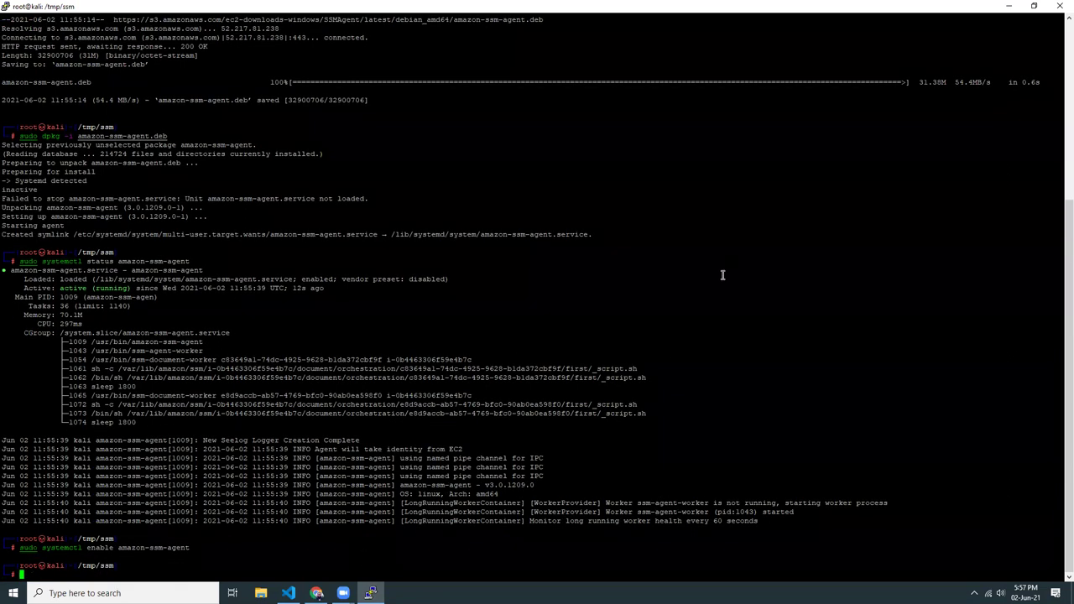
- Close the PuTTY session and connect to the Kali instance through Session Manager from the EC2 console in Chrome
{"action": "left_click", "coordinate": [1059, 6]}
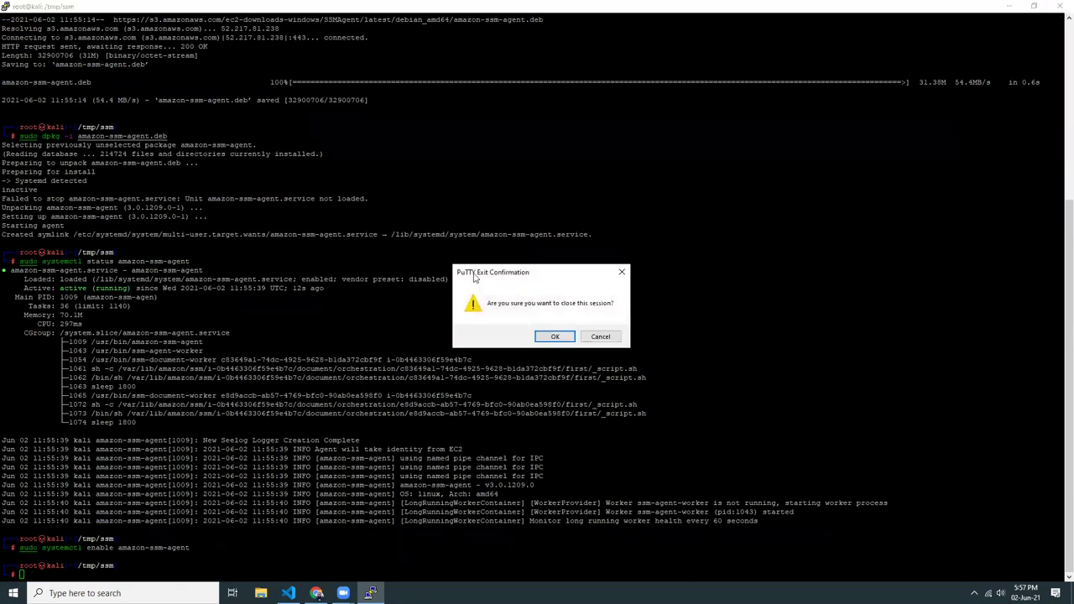
{"action": "left_click", "coordinate": [555, 336]}
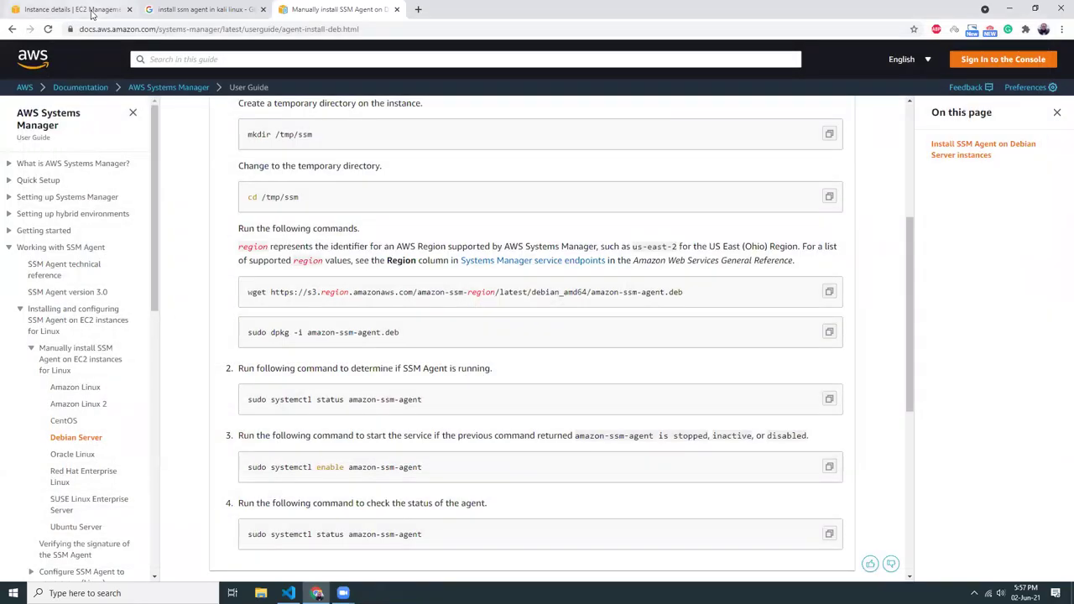
{"action": "left_click", "coordinate": [92, 10]}
{"action": "left_click", "coordinate": [898, 114]}
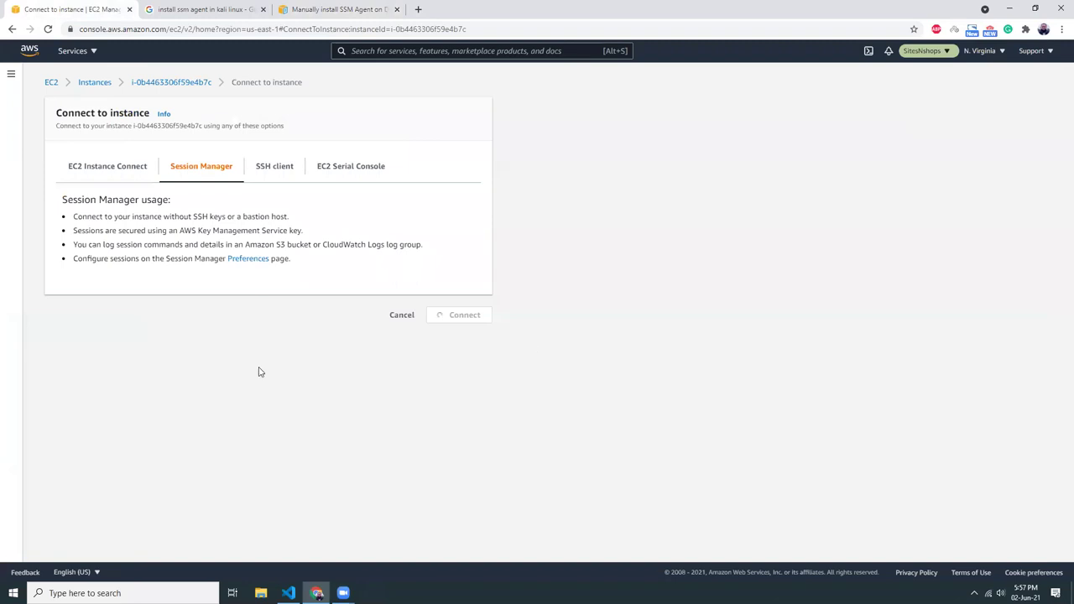
{"action": "left_click", "coordinate": [473, 319]}
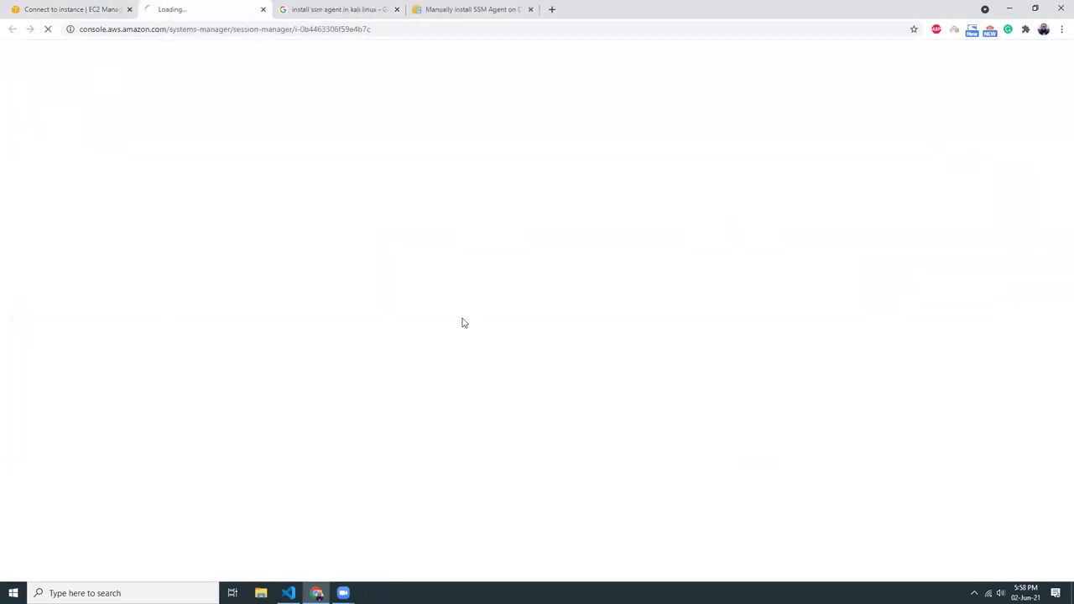
- Return to the instance's details and open the Kali Linux security group listed in its security settings
{"action": "left_click", "coordinate": [87, 10]}
{"action": "left_click", "coordinate": [161, 84]}
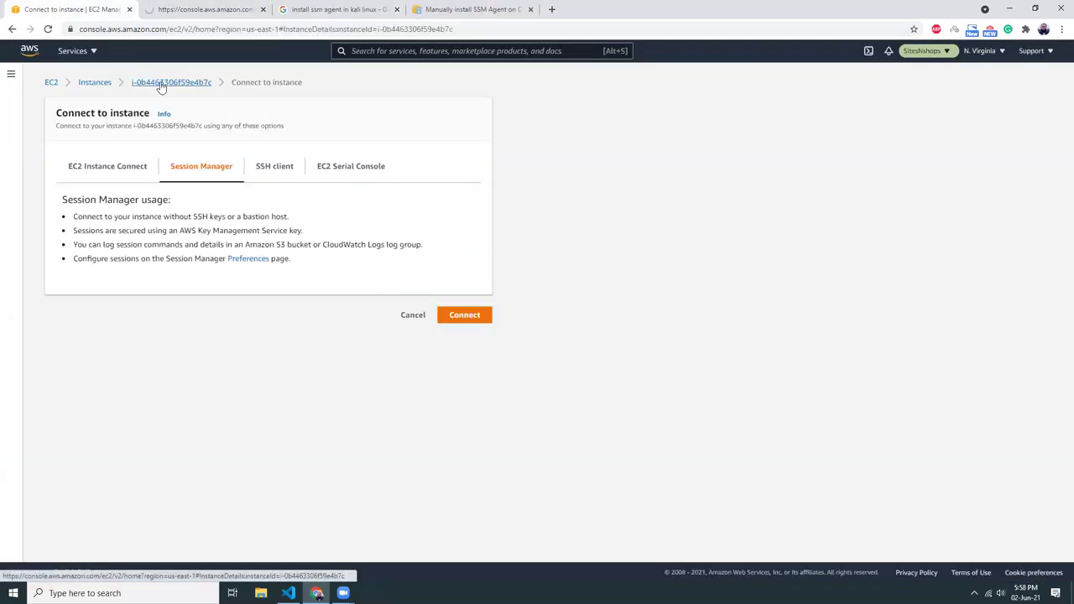
{"action": "left_click", "coordinate": [239, 346]}
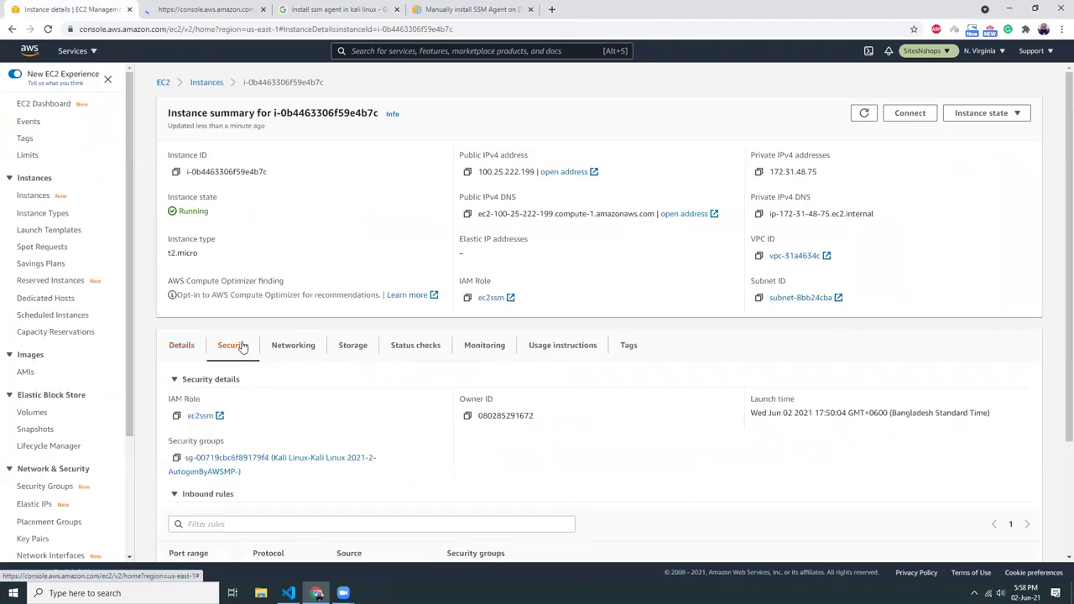
{"action": "left_click", "coordinate": [247, 457]}
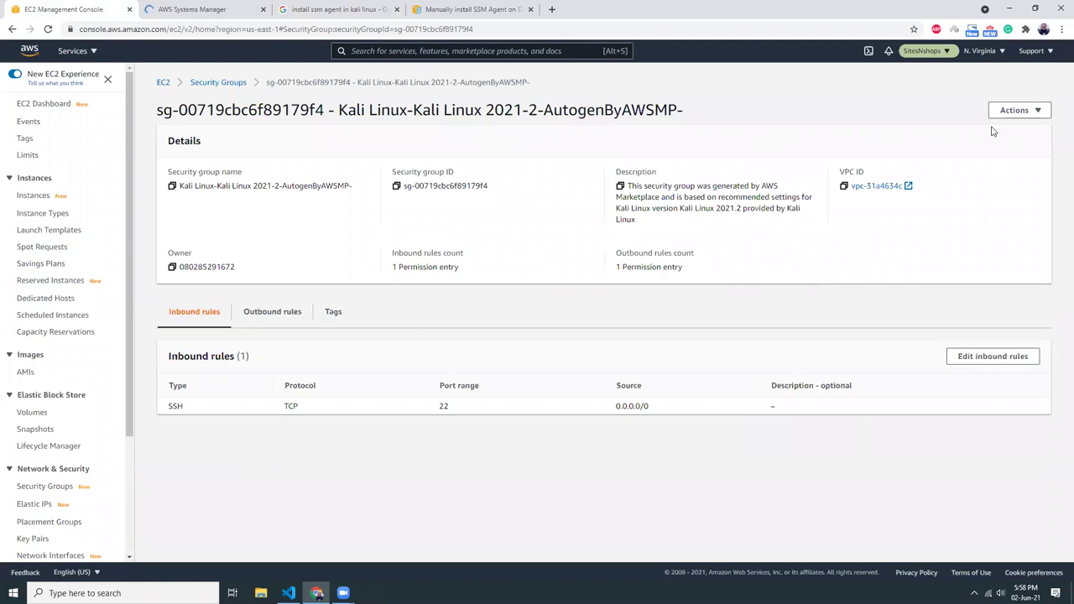
- Delete the SSH inbound rule from the Kali Linux security group, save the rules and dismiss the notification
{"action": "left_click", "coordinate": [1013, 358]}
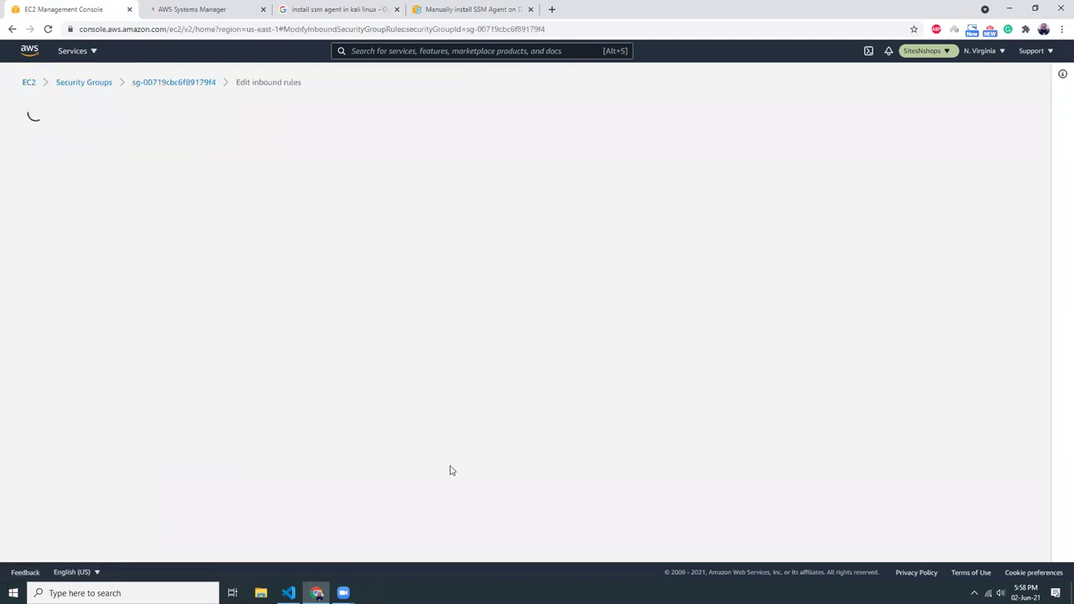
{"action": "left_click", "coordinate": [989, 221]}
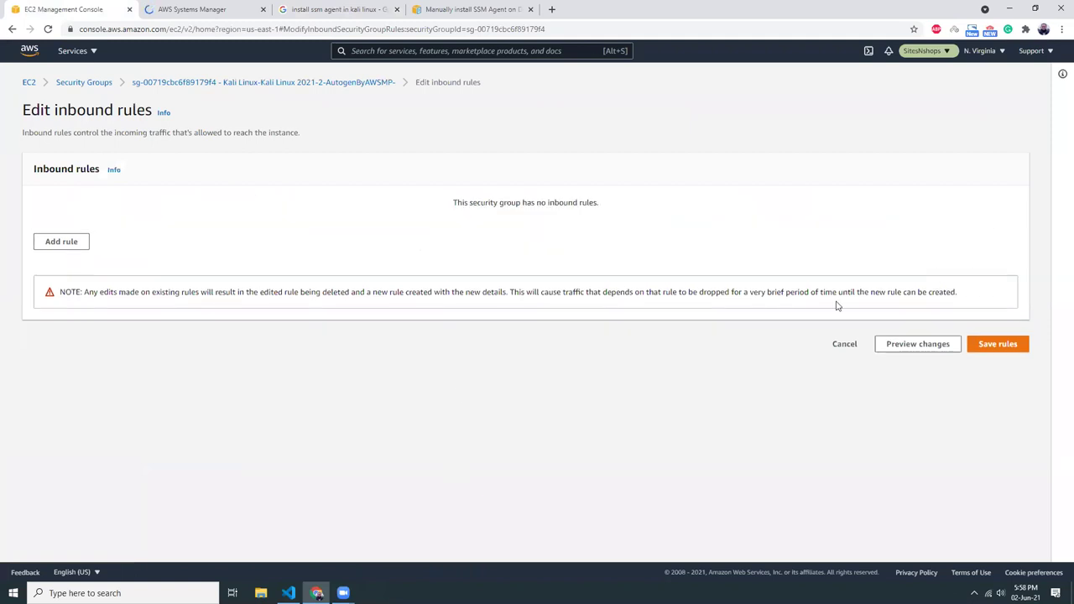
{"action": "left_click", "coordinate": [1002, 347]}
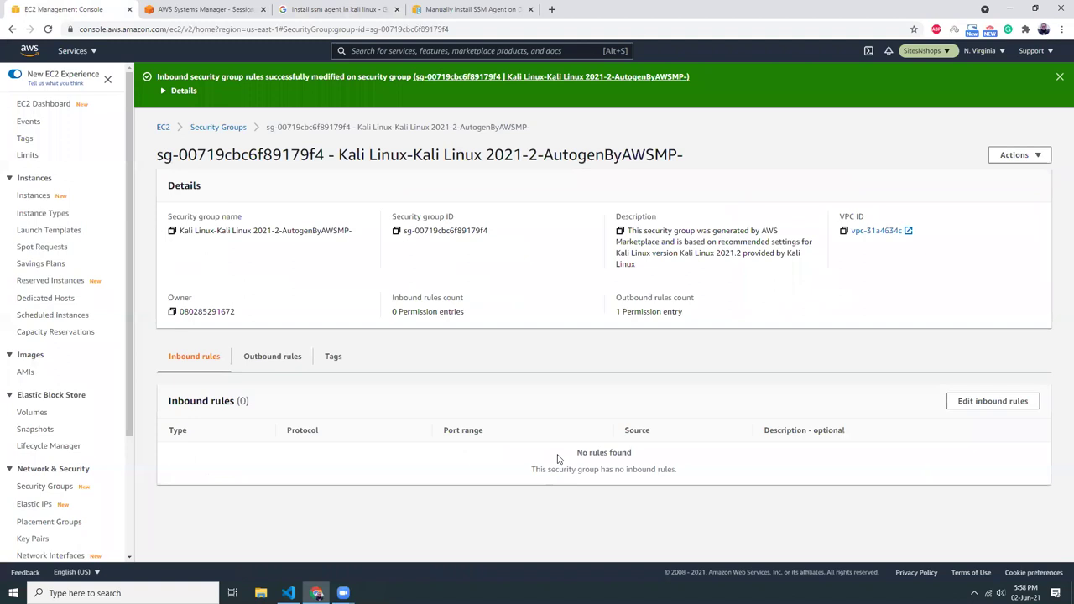
{"action": "left_click", "coordinate": [1059, 76]}
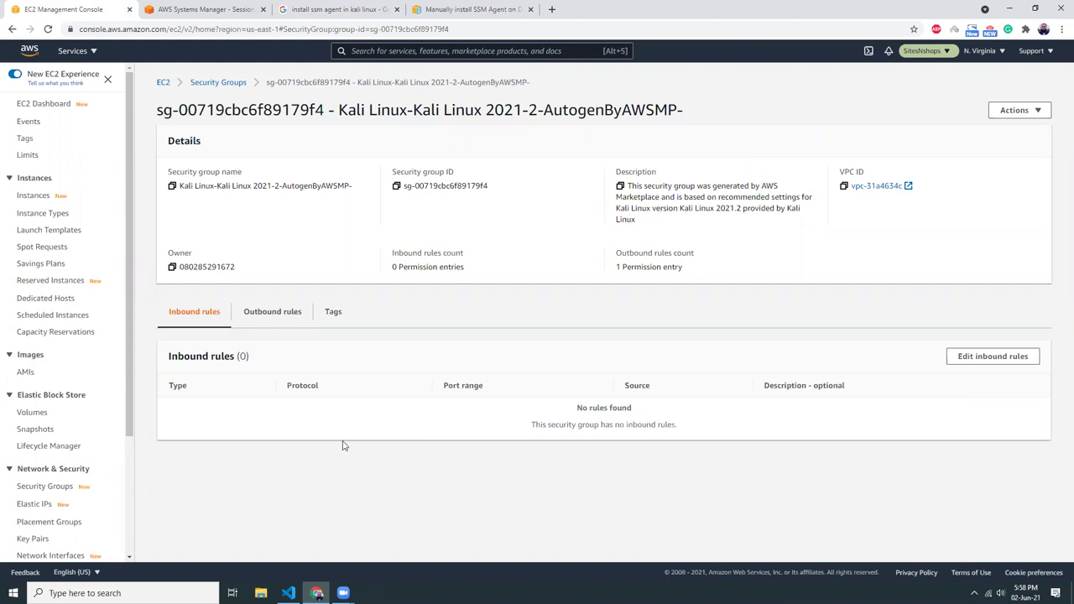
- View the Session Manager terminal with the page enlarged, and go back to the security group page
{"action": "left_click", "coordinate": [201, 10]}
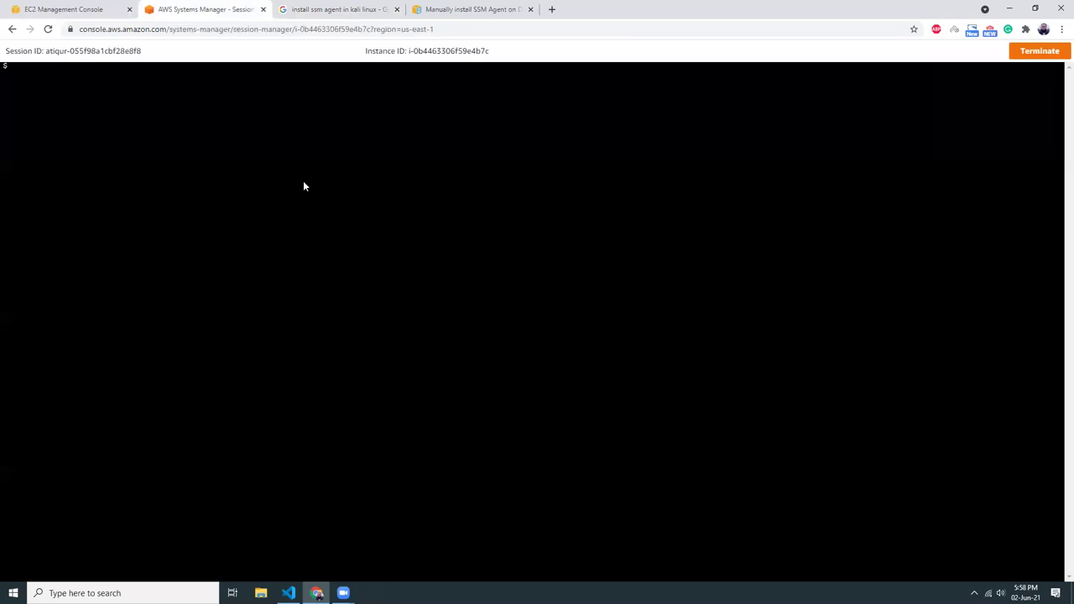
{"action": "double_click", "coordinate": [273, 236]}
{"action": "key", "text": "ctrl+plus"}
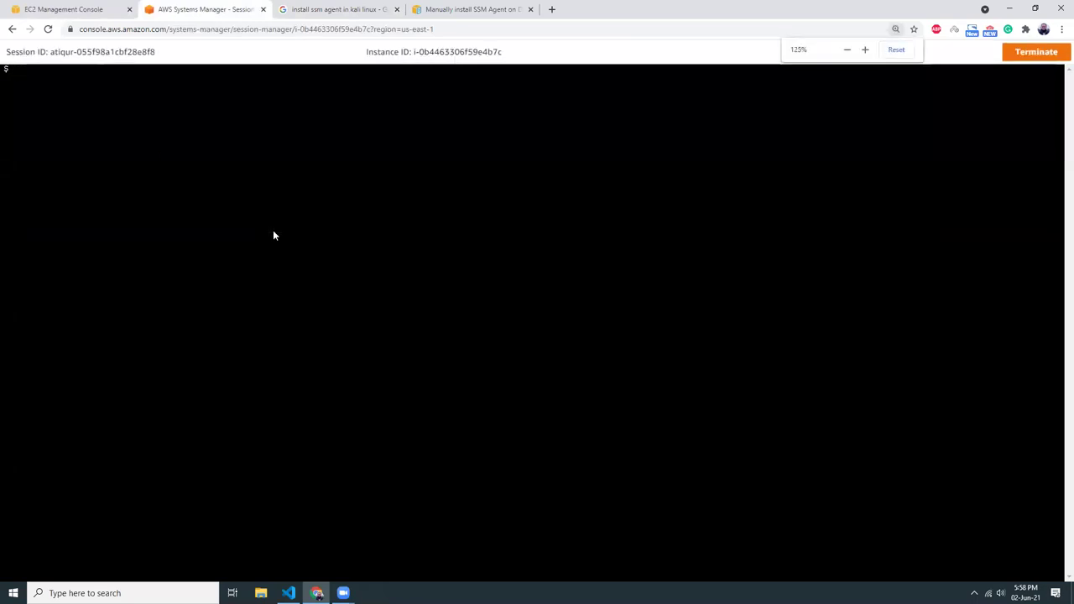
{"action": "key", "text": "ctrl+plus"}
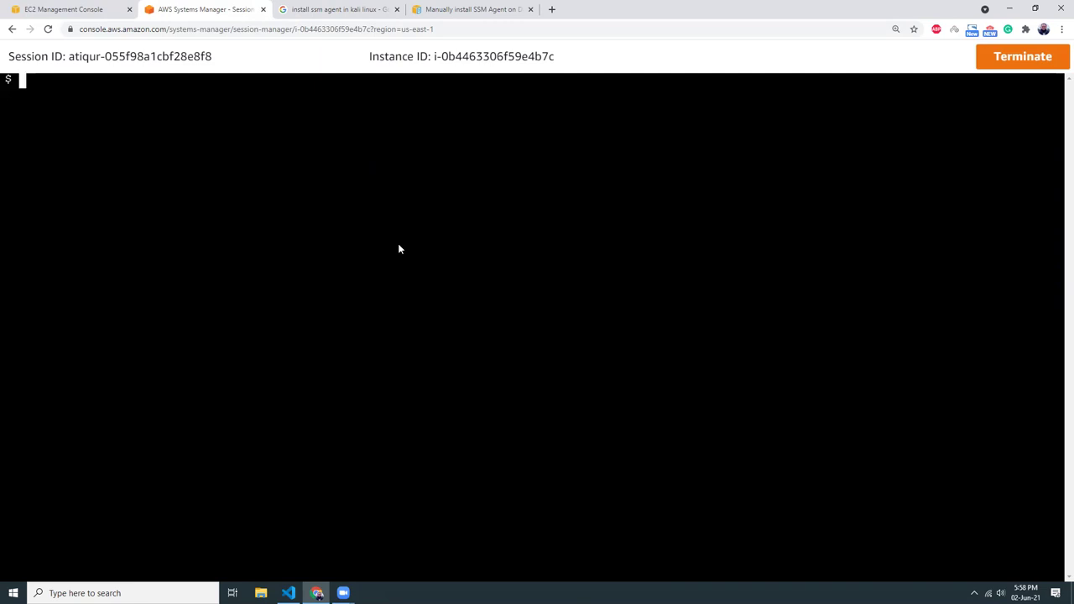
{"action": "key", "text": "ctrl+shift+Tab"}
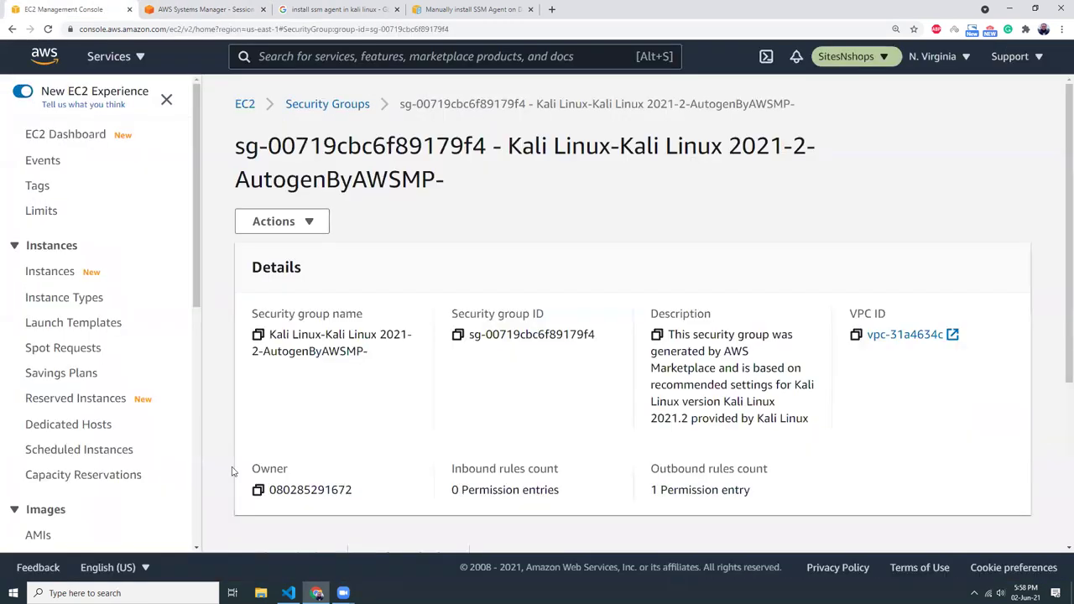
- Review the inbound rules of the Kali Linux security group
{"action": "scroll", "coordinate": [486, 409], "scroll_direction": "down", "scroll_amount": 1}
{"action": "scroll", "coordinate": [487, 411], "scroll_direction": "down", "scroll_amount": 3}
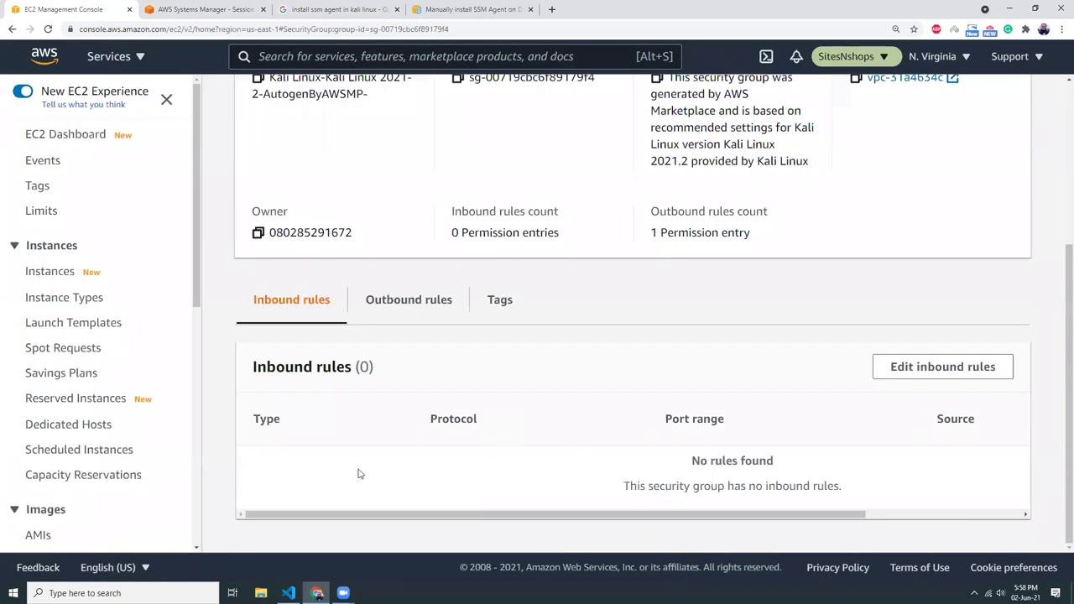
{"action": "scroll", "coordinate": [450, 468], "scroll_direction": "up", "scroll_amount": 5}
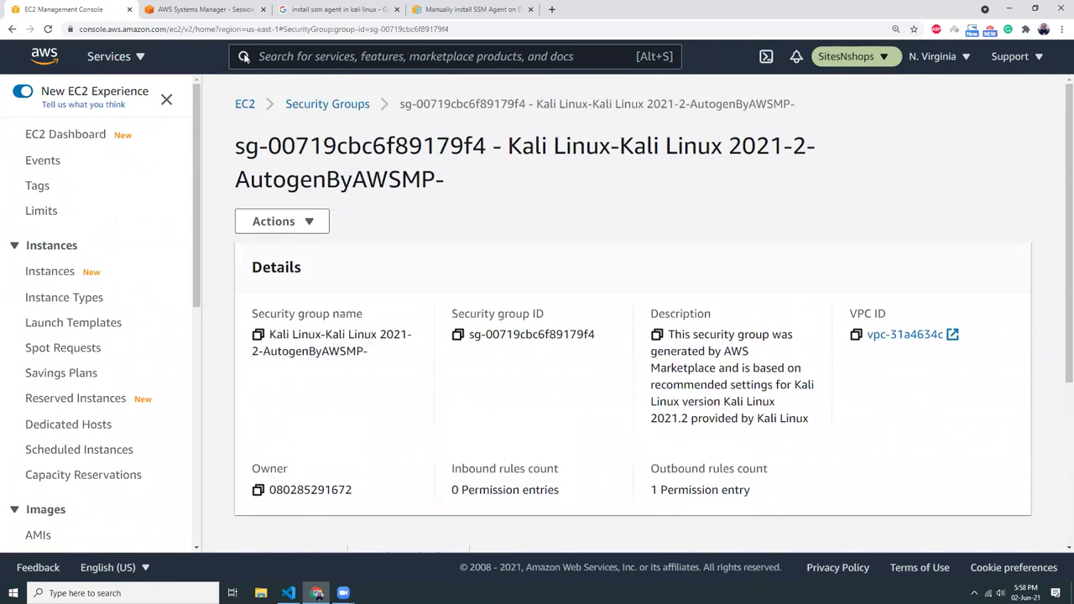
- In the Session Manager terminal, switch to root with "sudo su" and refresh the package lists with "apt update"
{"action": "left_click", "coordinate": [202, 9]}
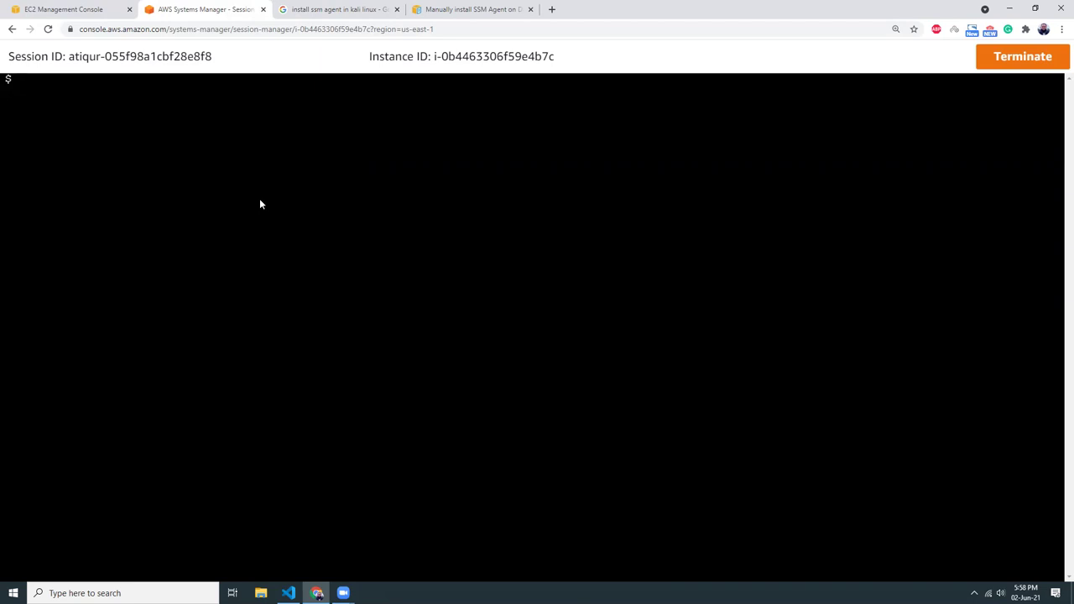
{"action": "type", "text": "sudo su"}
{"action": "key", "text": "Return"}
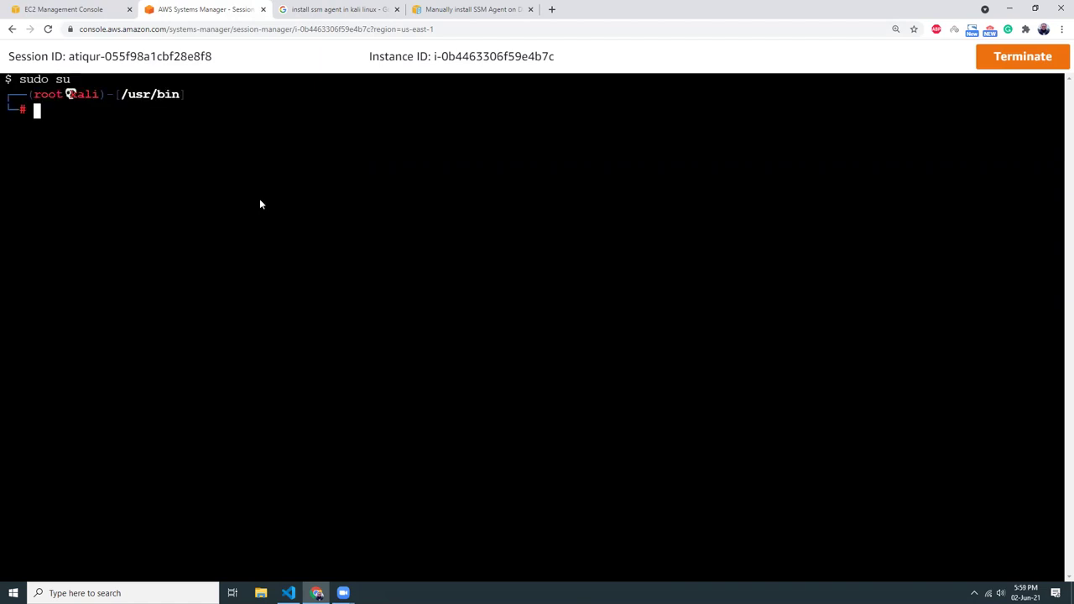
{"action": "type", "text": "apt update"}
{"action": "key", "text": "Return"}
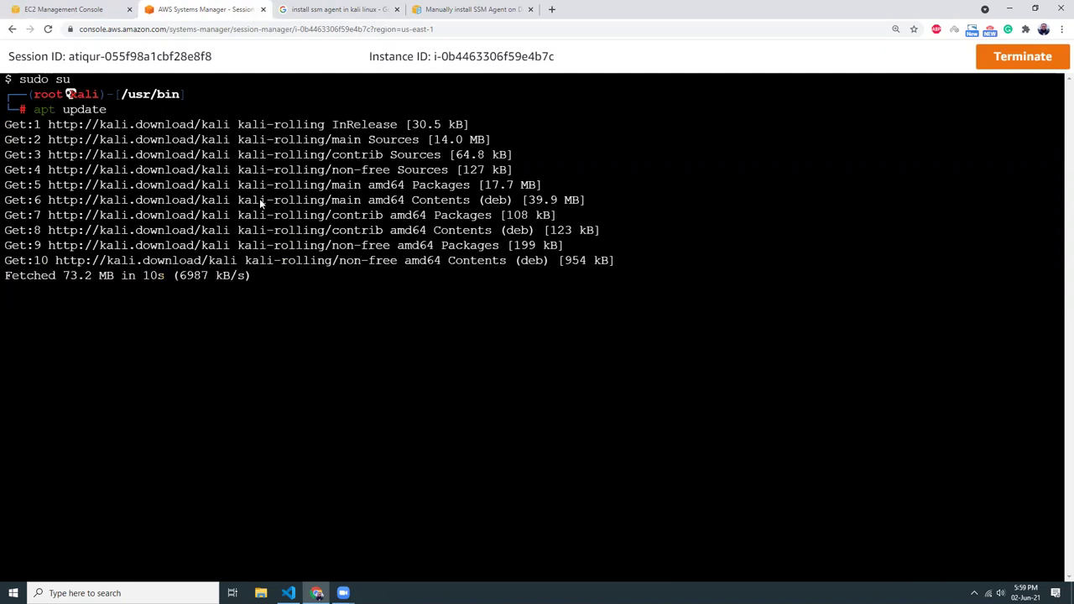
- Search Google for "kali linux", open the kali.org site, and look in on the package update in the Session Manager terminal
{"action": "left_click", "coordinate": [401, 15]}
{"action": "left_click", "coordinate": [351, 34]}
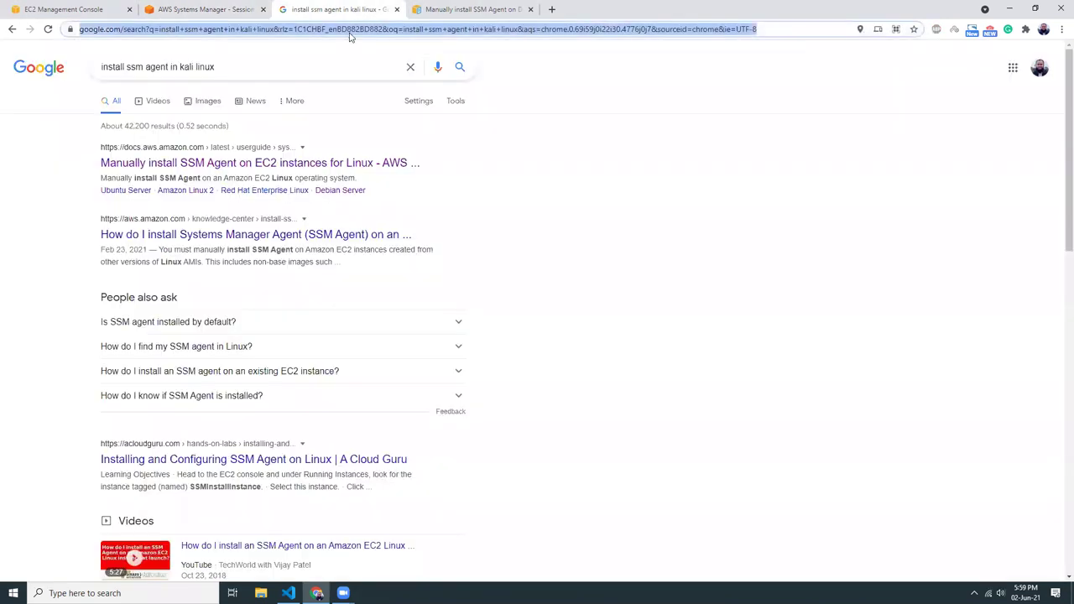
{"action": "type", "text": "kali linu"}
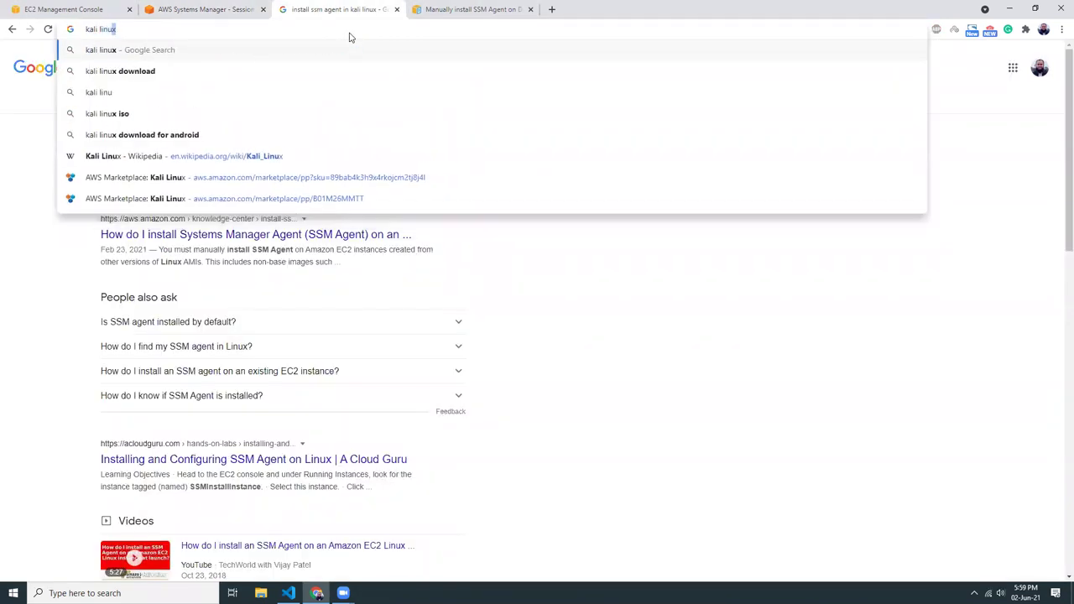
{"action": "key", "text": "Return"}
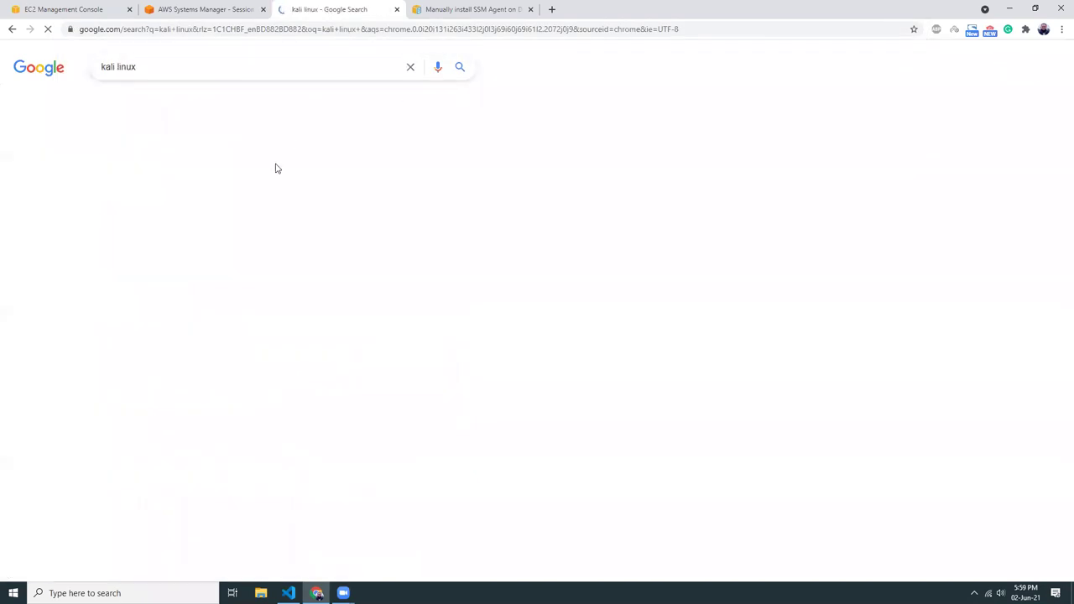
{"action": "left_click", "coordinate": [233, 169]}
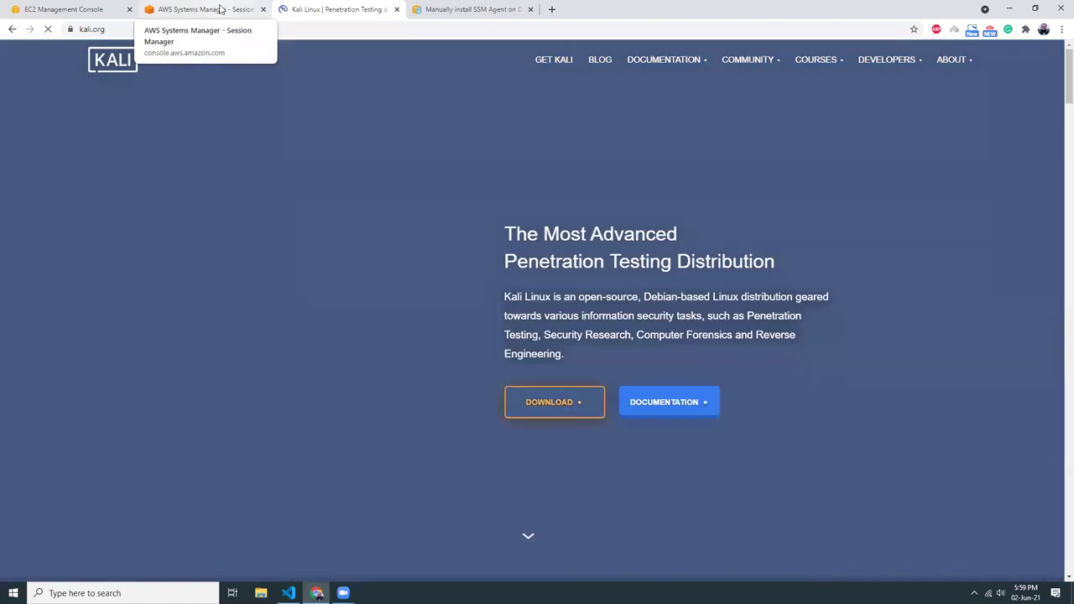
{"action": "left_click", "coordinate": [221, 8]}
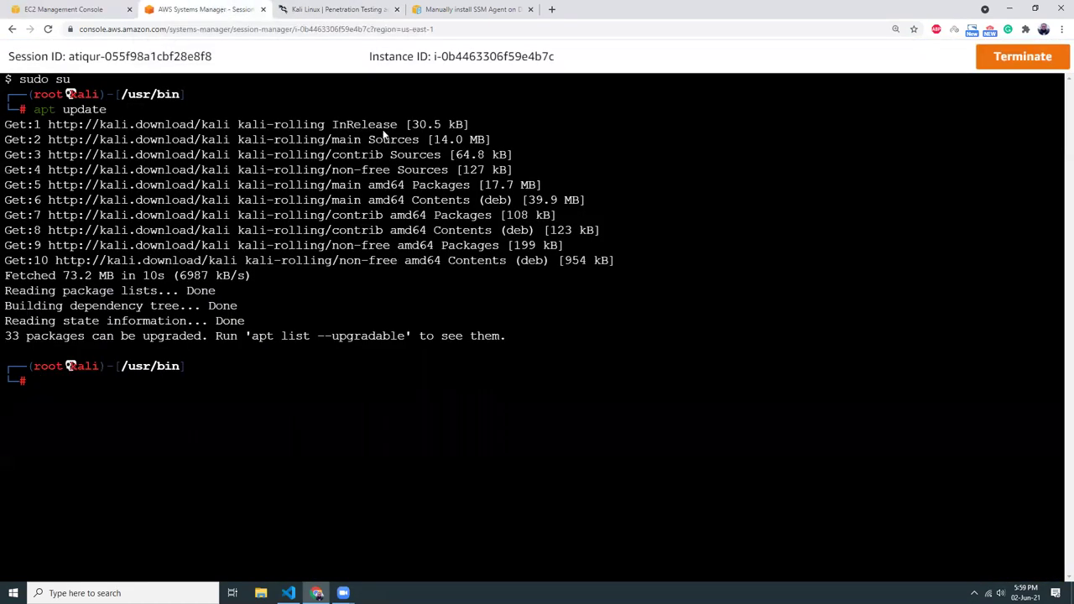
{"action": "left_click", "coordinate": [368, 12]}
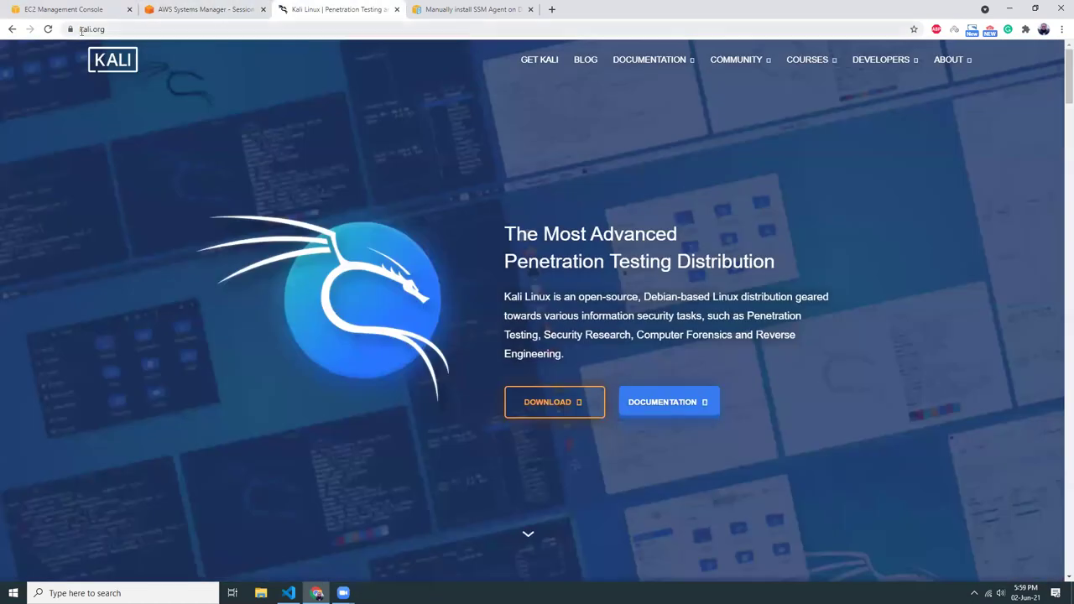
- Open the Kali Tools documentation from the Kali site and go to its tools listing
{"action": "mouse_move", "coordinate": [682, 61]}
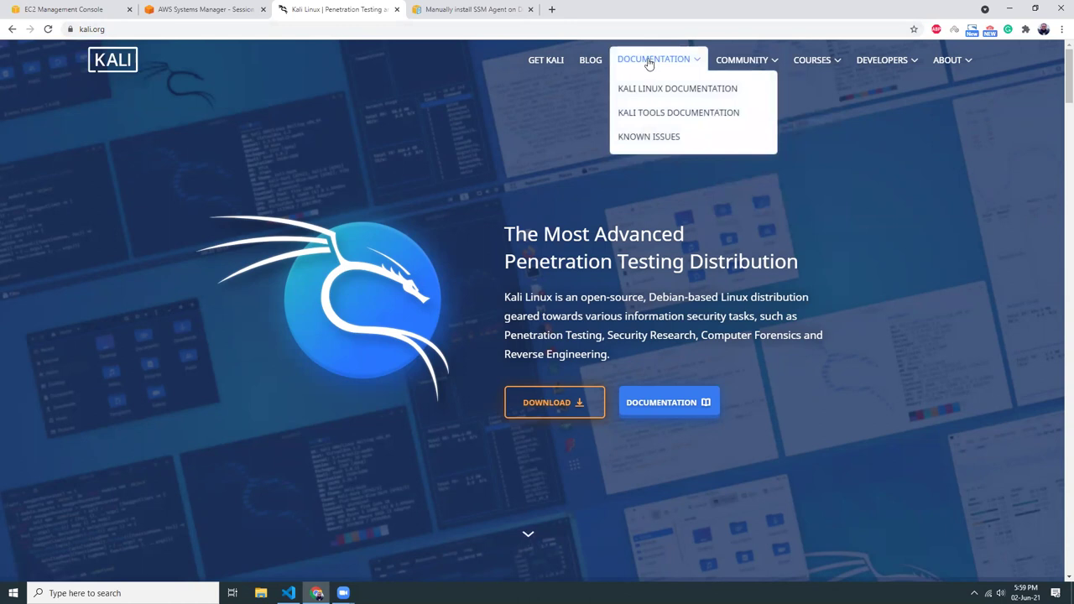
{"action": "left_click", "coordinate": [663, 117]}
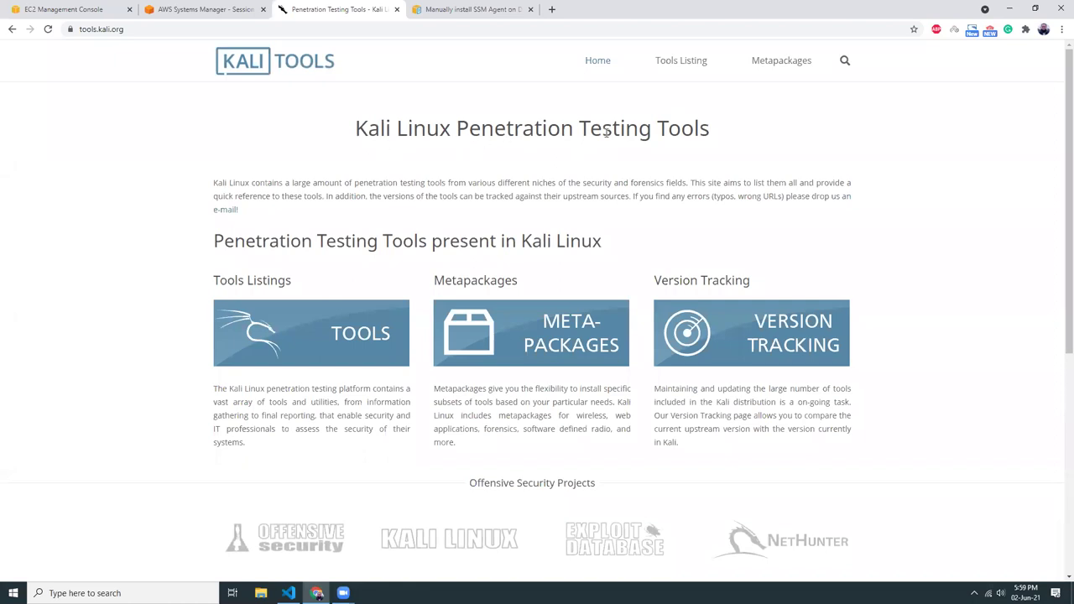
{"action": "scroll", "coordinate": [113, 286], "scroll_direction": "down", "scroll_amount": 1}
{"action": "left_click", "coordinate": [308, 283]}
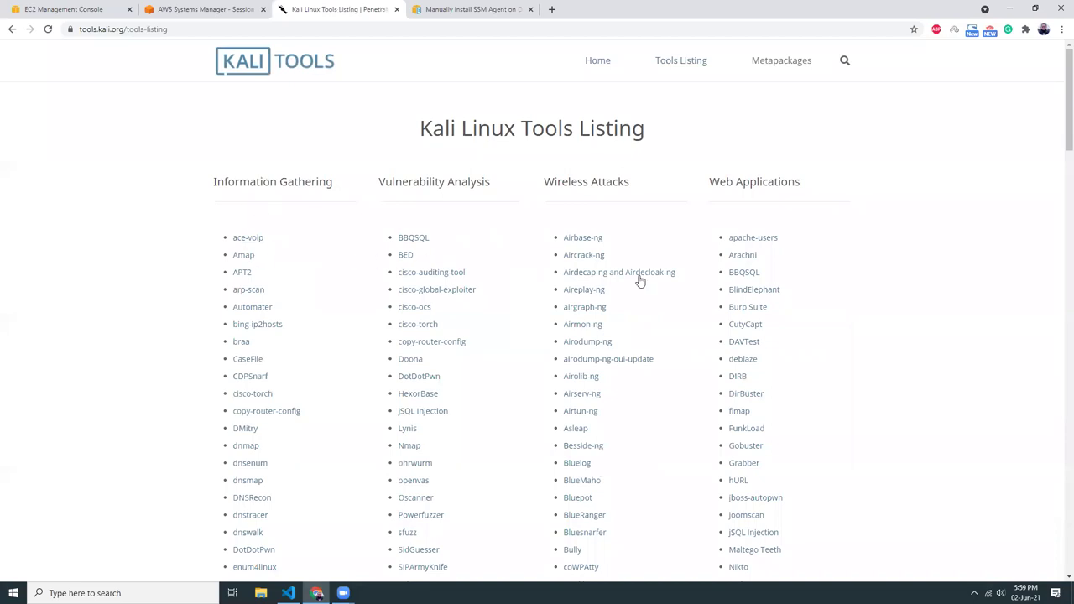
- Open the WPScan page from the Web Applications tools and read its package description
{"action": "scroll", "coordinate": [743, 298], "scroll_direction": "down", "scroll_amount": 2}
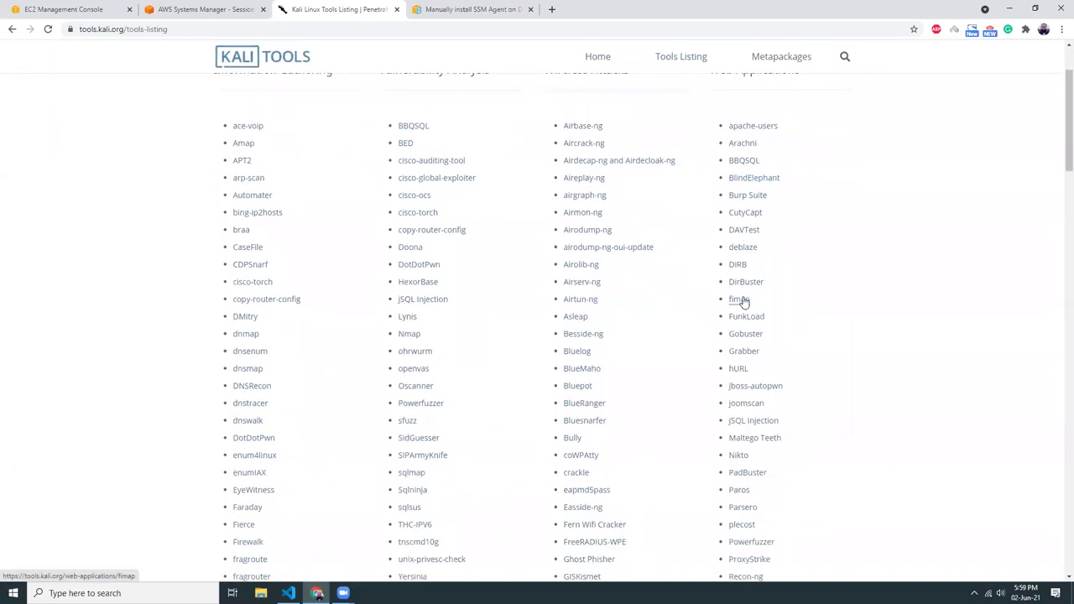
{"action": "scroll", "coordinate": [743, 298], "scroll_direction": "down", "scroll_amount": 4}
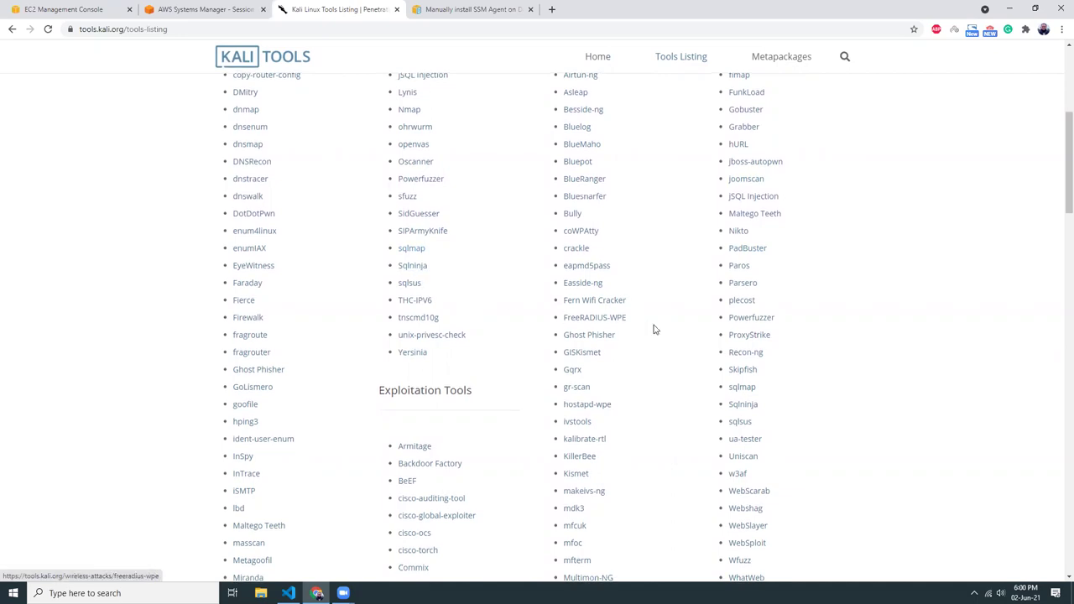
{"action": "scroll", "coordinate": [638, 323], "scroll_direction": "down", "scroll_amount": 3}
{"action": "left_click", "coordinate": [744, 375]}
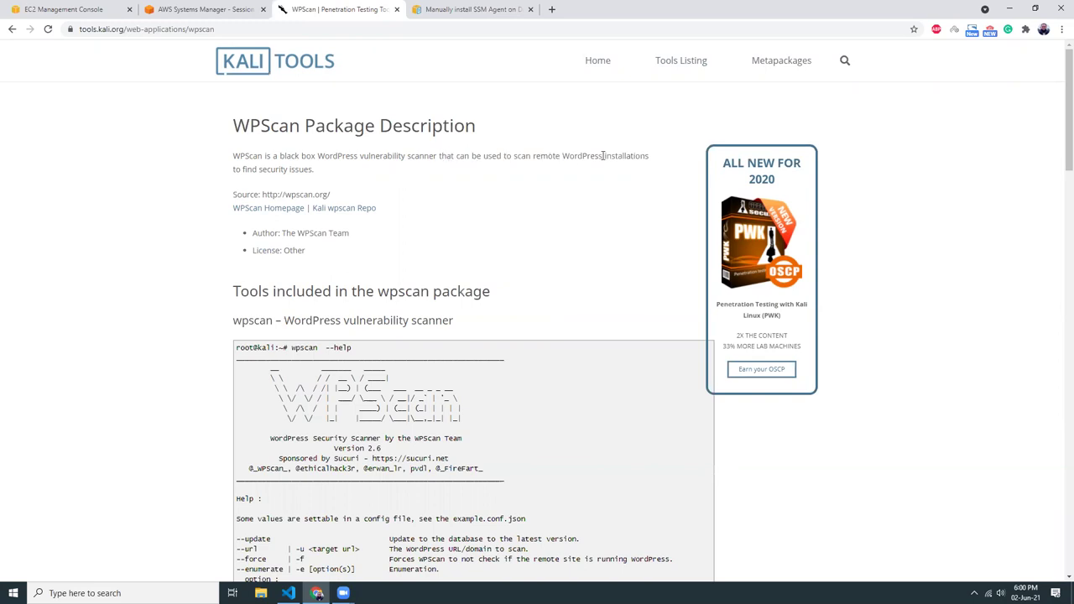
{"action": "triple_click", "coordinate": [644, 154]}
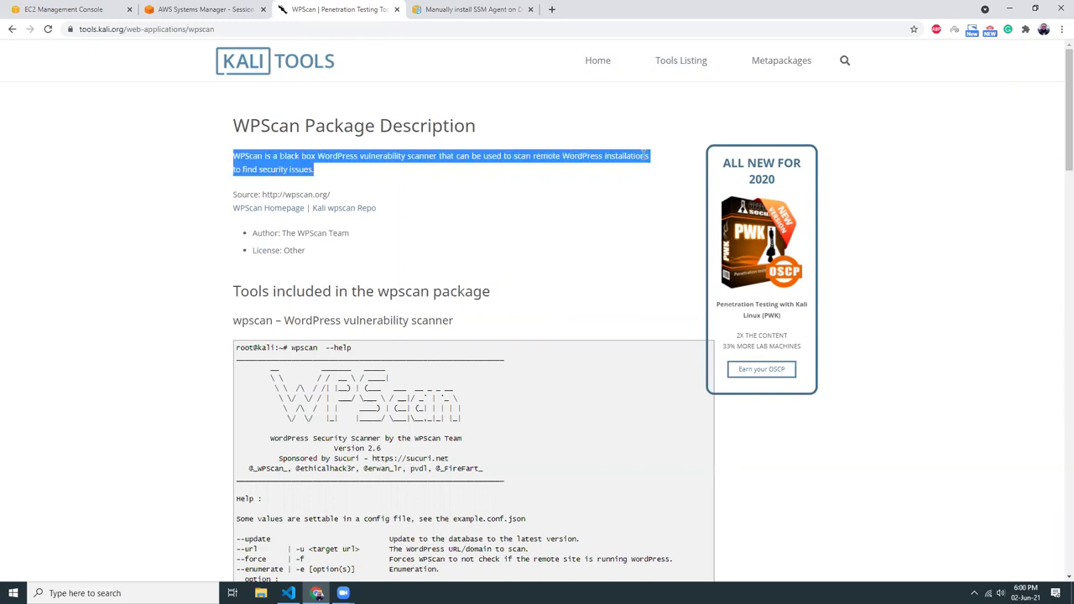
{"action": "left_click", "coordinate": [539, 167]}
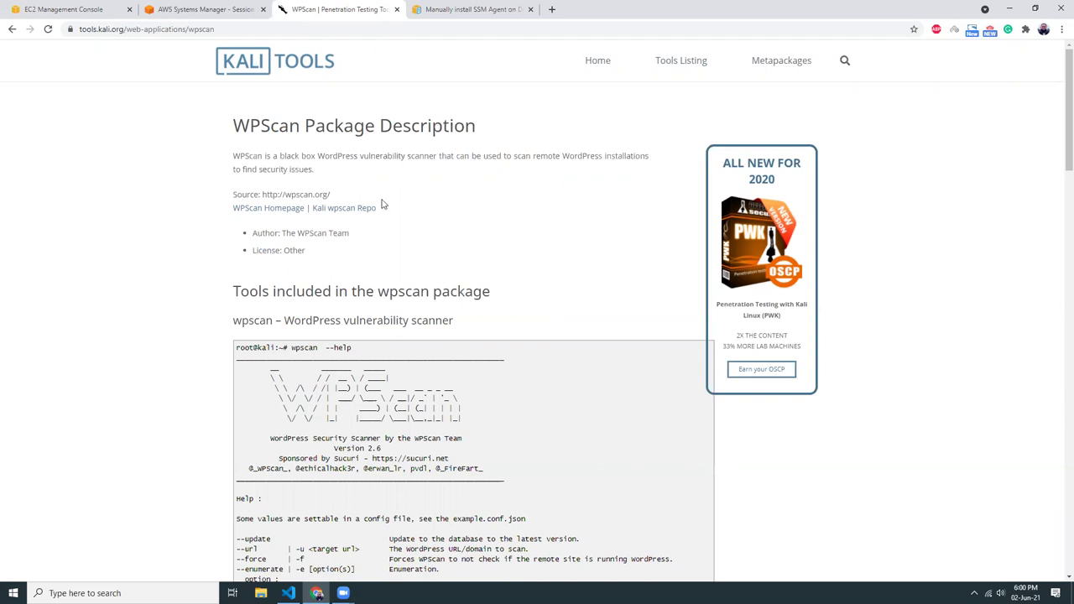
- Run "wpscan --help" in the Session Manager terminal and look through the listed options
{"action": "key", "text": "ctrl+shift+Tab"}
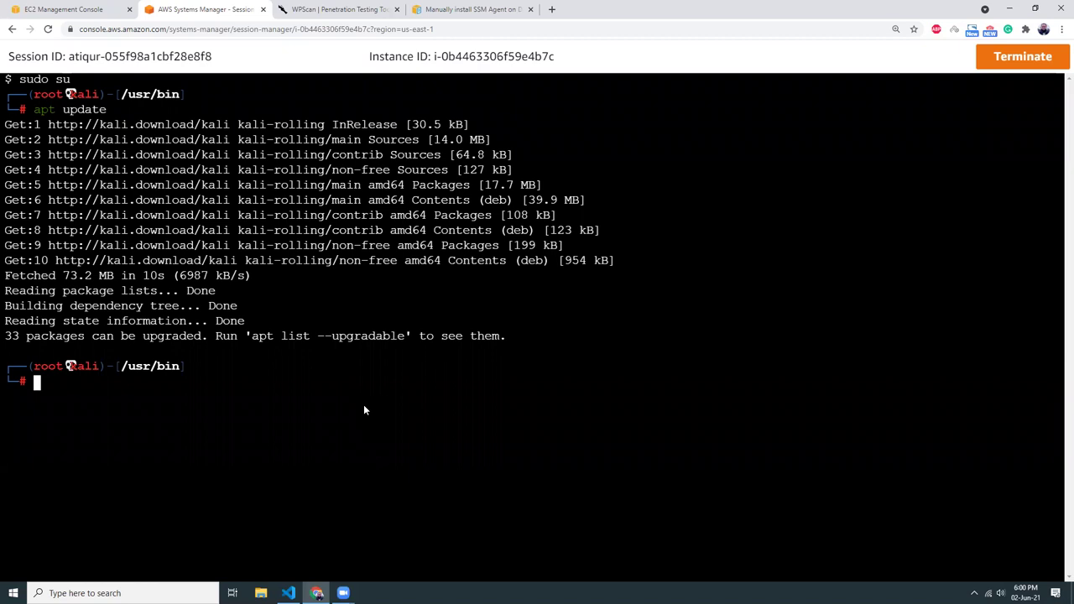
{"action": "type", "text": "wpscan --help"}
{"action": "key", "text": "Return"}
{"action": "left_click", "coordinate": [316, 9]}
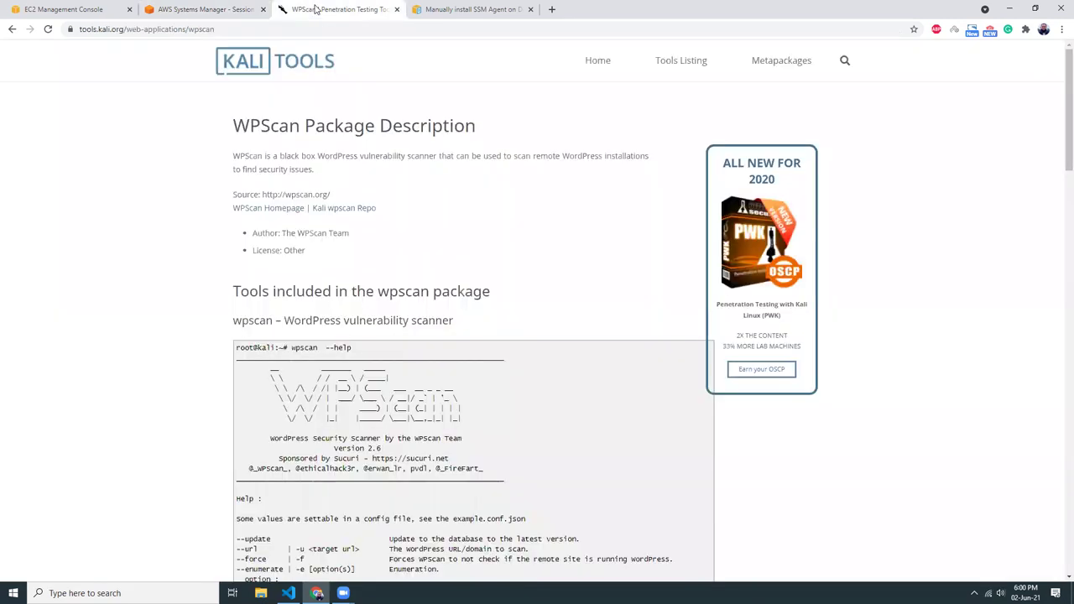
{"action": "left_click", "coordinate": [206, 9]}
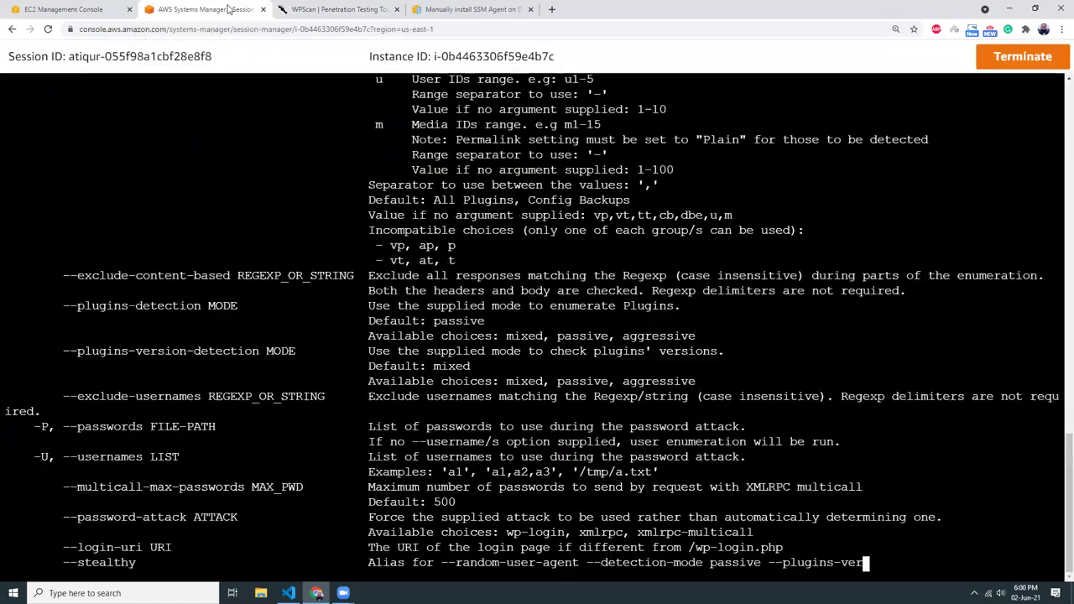
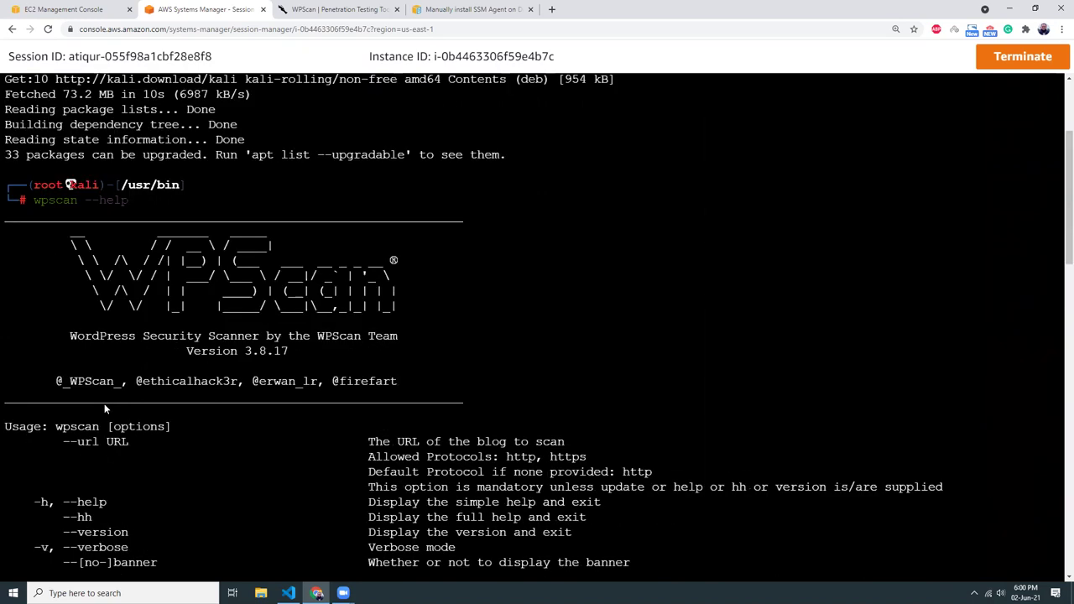
{"action": "scroll", "coordinate": [100, 427], "scroll_direction": "down", "scroll_amount": 2}
{"action": "scroll", "coordinate": [102, 348], "scroll_direction": "down", "scroll_amount": 15}
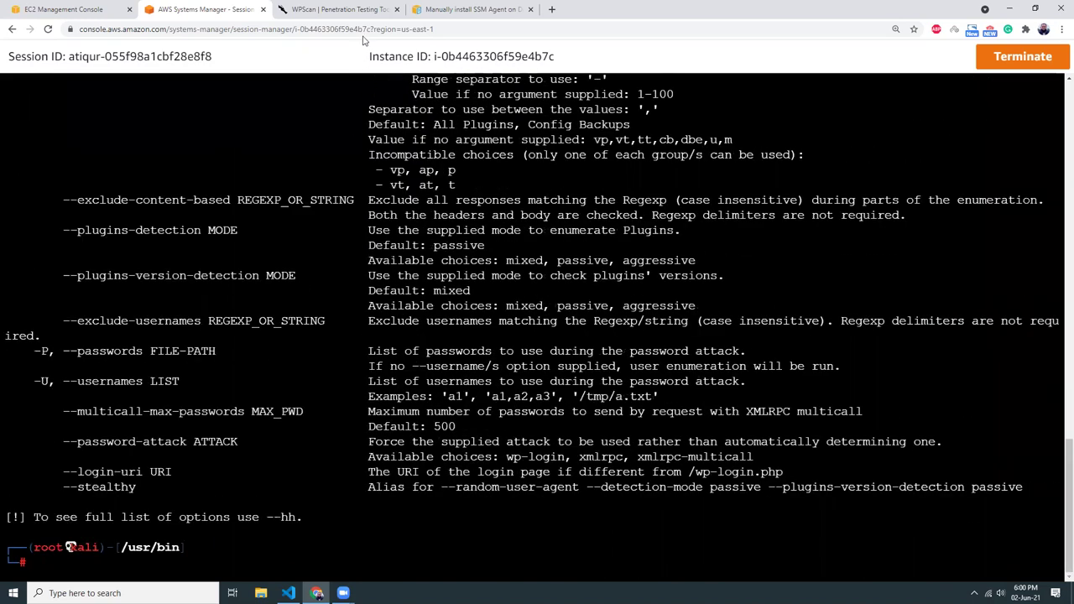
- Read the command options on the Kali Tools WPScan page, including the target URL option
{"action": "left_click", "coordinate": [335, 10]}
{"action": "scroll", "coordinate": [194, 362], "scroll_direction": "down", "scroll_amount": 3}
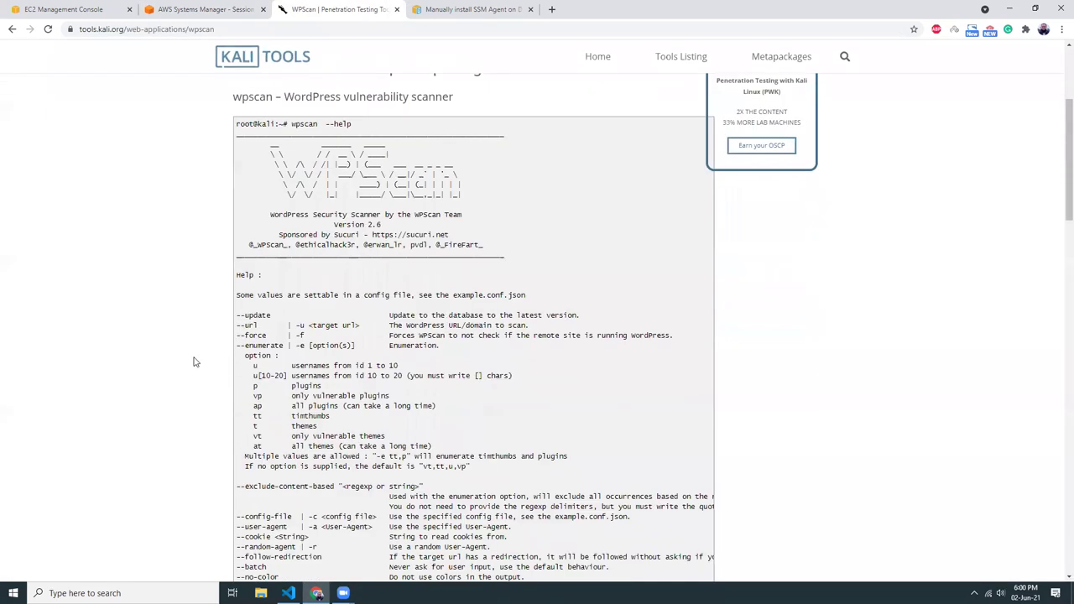
{"action": "scroll", "coordinate": [194, 361], "scroll_direction": "down", "scroll_amount": 3}
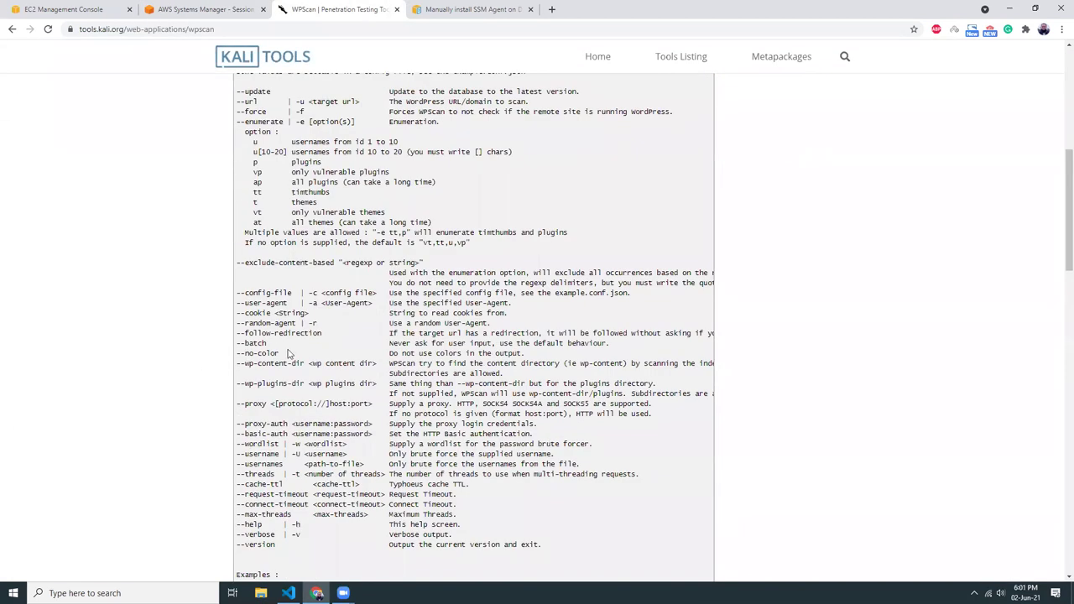
{"action": "left_click_drag", "start_coordinate": [238, 101], "coordinate": [362, 102]}
{"action": "scroll", "coordinate": [317, 287], "scroll_direction": "down", "scroll_amount": 2}
{"action": "scroll", "coordinate": [317, 291], "scroll_direction": "down", "scroll_amount": 4}
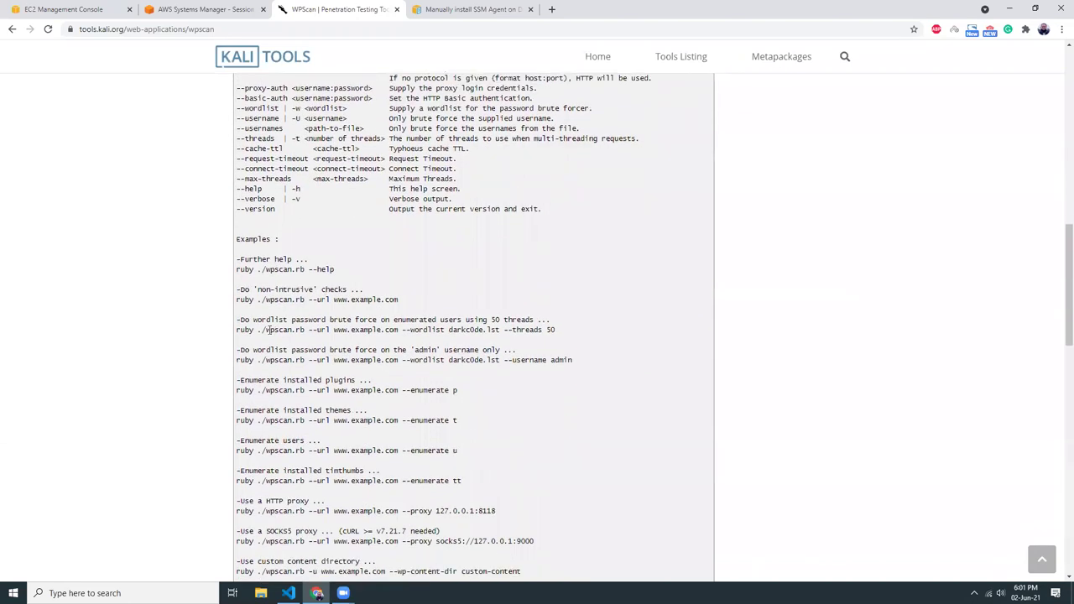
- Examine the WPScan example commands for enumerating installed plugins and for wordlist password brute force with 50 threads
{"action": "left_click_drag", "start_coordinate": [310, 390], "coordinate": [397, 390]}
{"action": "double_click", "coordinate": [422, 391]}
{"action": "left_click", "coordinate": [277, 397]}
{"action": "double_click", "coordinate": [242, 380]}
{"action": "left_click_drag", "start_coordinate": [303, 383], "coordinate": [352, 383]}
{"action": "left_click", "coordinate": [350, 383]}
{"action": "scroll", "coordinate": [350, 383], "scroll_direction": "down", "scroll_amount": 1}
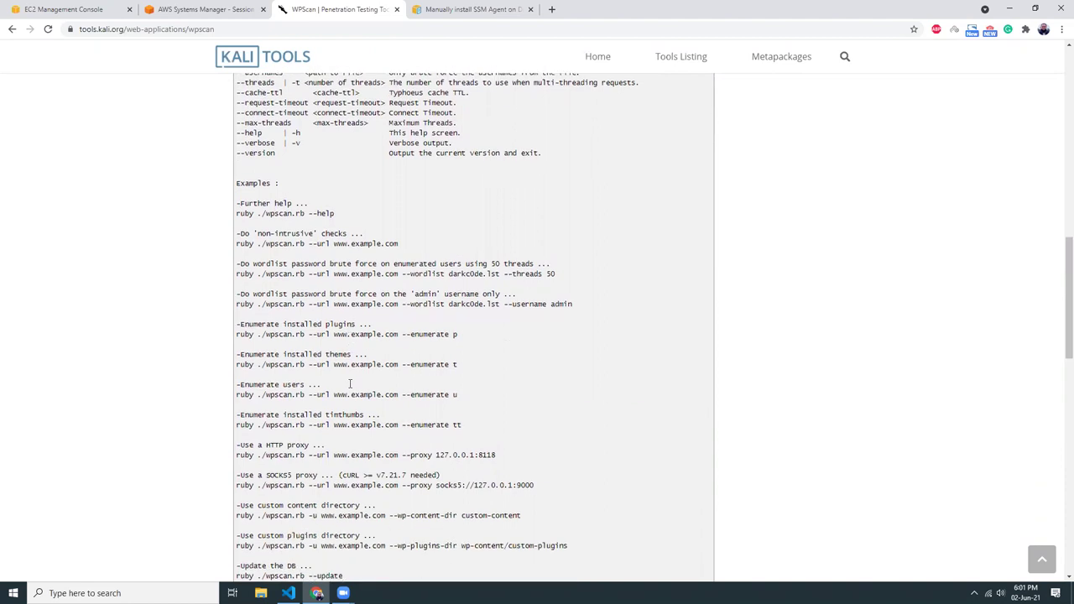
{"action": "left_click_drag", "start_coordinate": [244, 264], "coordinate": [342, 274]}
{"action": "left_click", "coordinate": [537, 265]}
{"action": "left_click", "coordinate": [344, 275]}
- Examine the WPScan example commands for debug output, an HTTP proxy, and enumerating installed timthumbs and users
{"action": "scroll", "coordinate": [353, 376], "scroll_direction": "down", "scroll_amount": 1}
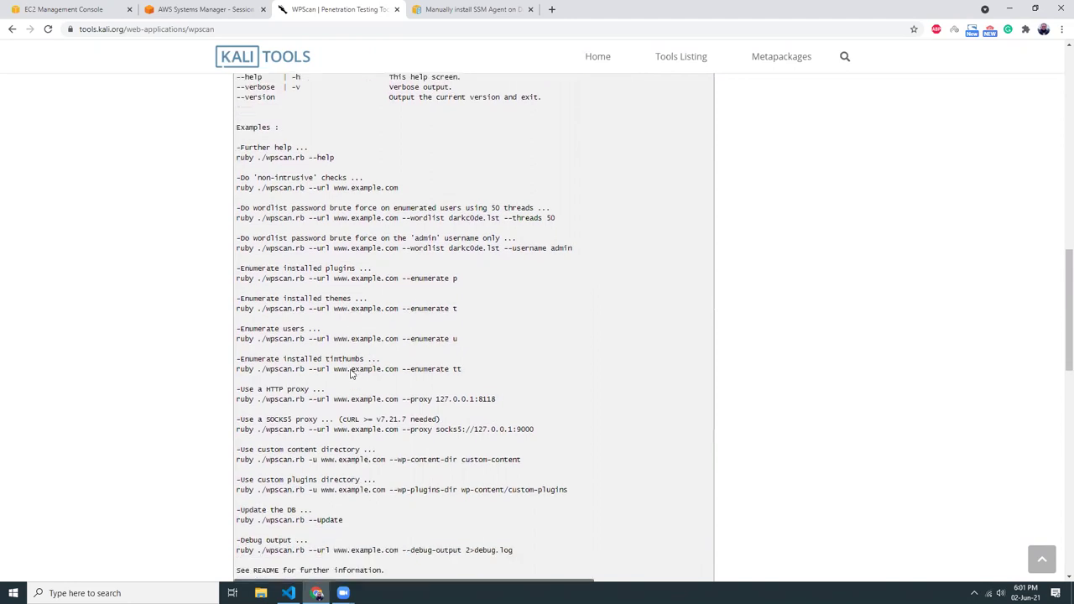
{"action": "scroll", "coordinate": [347, 370], "scroll_direction": "down", "scroll_amount": 1}
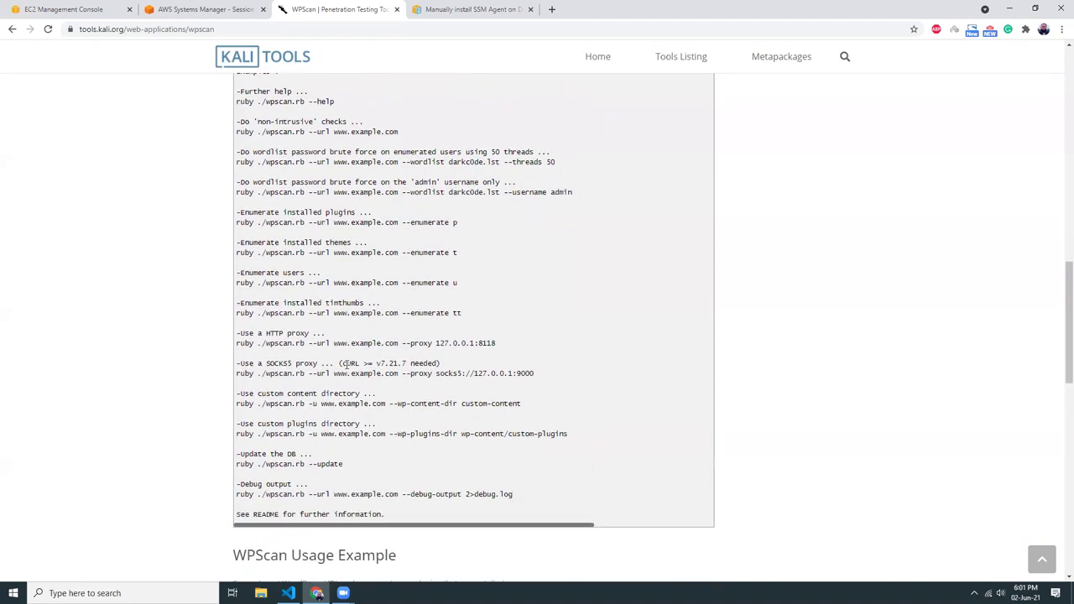
{"action": "left_click_drag", "start_coordinate": [249, 485], "coordinate": [294, 485]}
{"action": "left_click", "coordinate": [304, 495]}
{"action": "left_click_drag", "start_coordinate": [270, 333], "coordinate": [325, 333]}
{"action": "left_click_drag", "start_coordinate": [282, 302], "coordinate": [325, 303]}
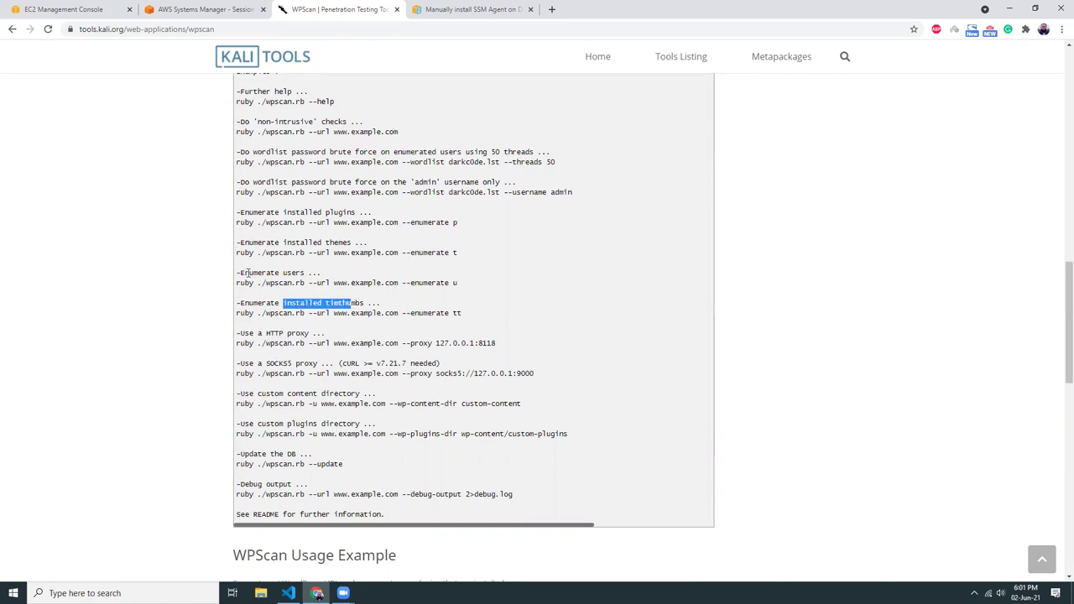
{"action": "left_click_drag", "start_coordinate": [249, 273], "coordinate": [294, 273]}
{"action": "left_click", "coordinate": [320, 281]}
{"action": "left_click_drag", "start_coordinate": [409, 282], "coordinate": [447, 283]}
{"action": "left_click", "coordinate": [409, 321]}
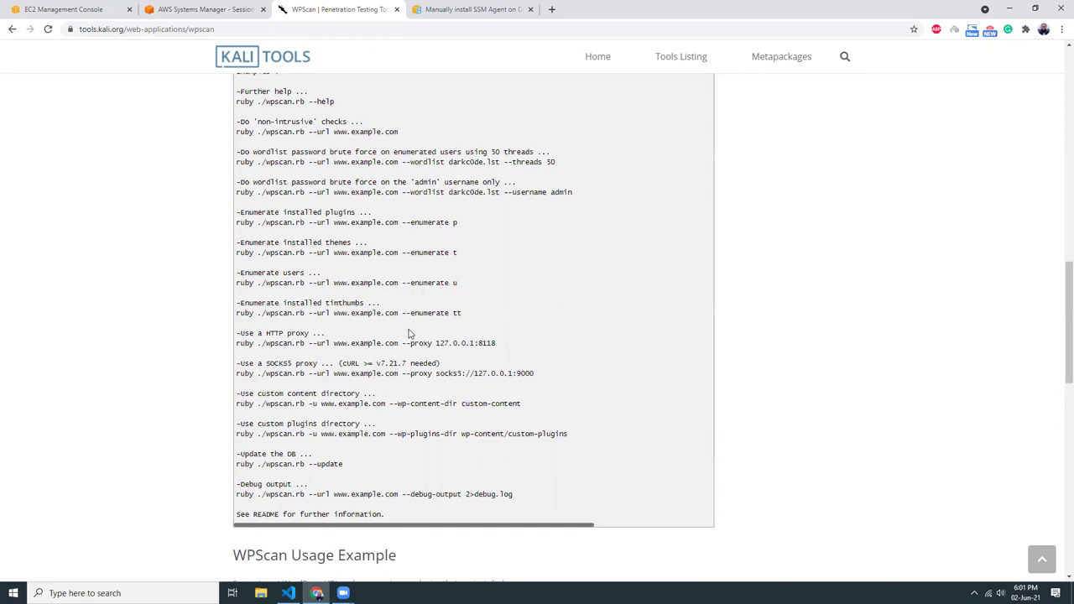
- Skim the WPScan Usage Example section and return to the list of example commands
{"action": "scroll", "coordinate": [410, 333], "scroll_direction": "down", "scroll_amount": 3}
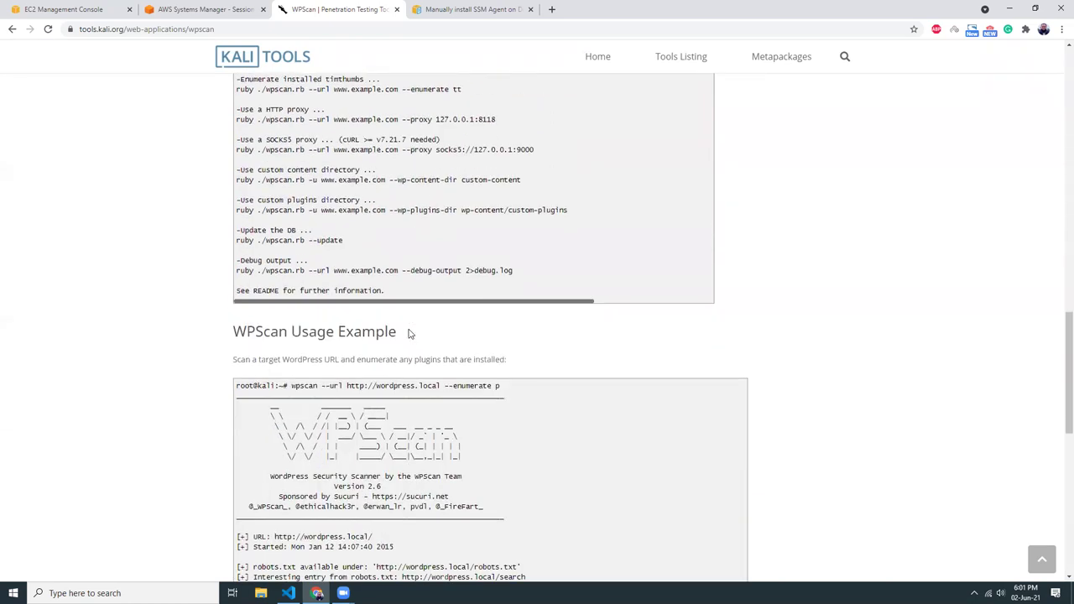
{"action": "scroll", "coordinate": [410, 333], "scroll_direction": "down", "scroll_amount": 5}
{"action": "scroll", "coordinate": [409, 332], "scroll_direction": "up", "scroll_amount": 6}
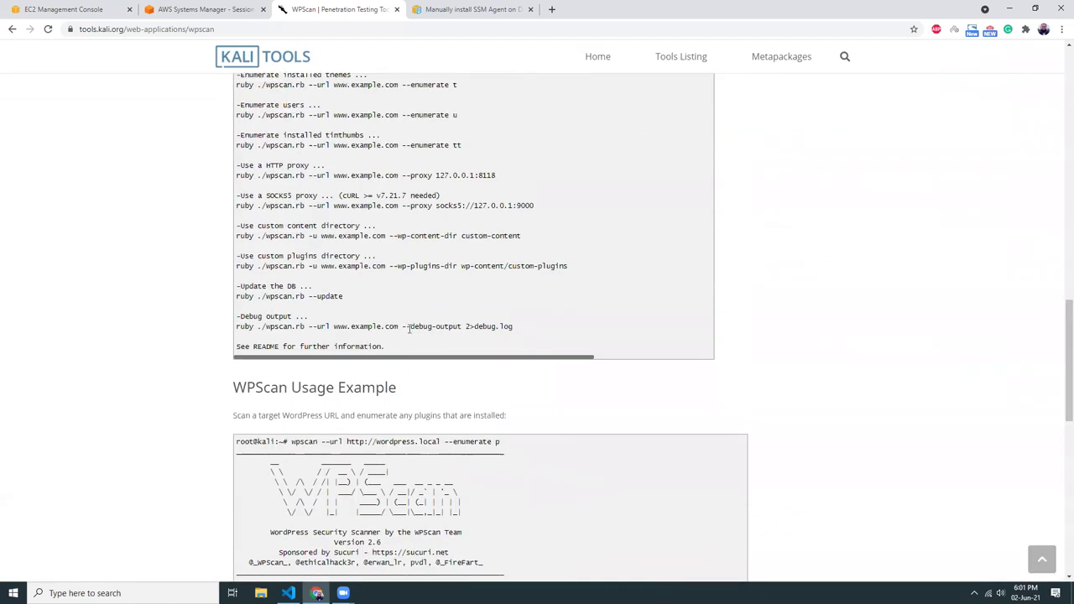
{"action": "scroll", "coordinate": [410, 328], "scroll_direction": "up", "scroll_amount": 3}
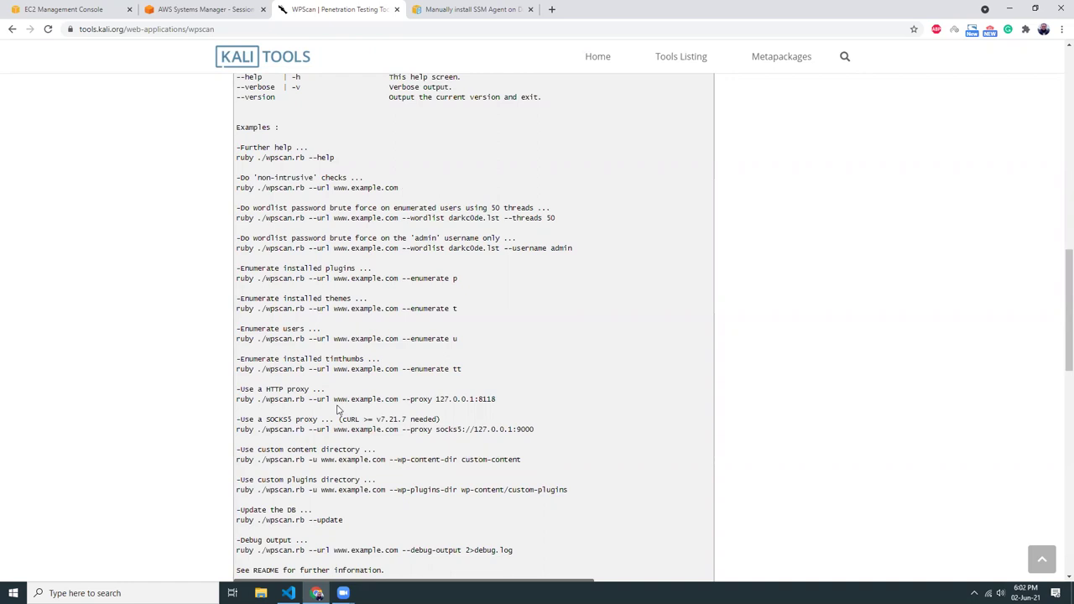
- Open the WPScan homepage from the Kali Tools package page in a new tab and skim the scanner's overview
{"action": "scroll", "coordinate": [338, 408], "scroll_direction": "down", "scroll_amount": 1}
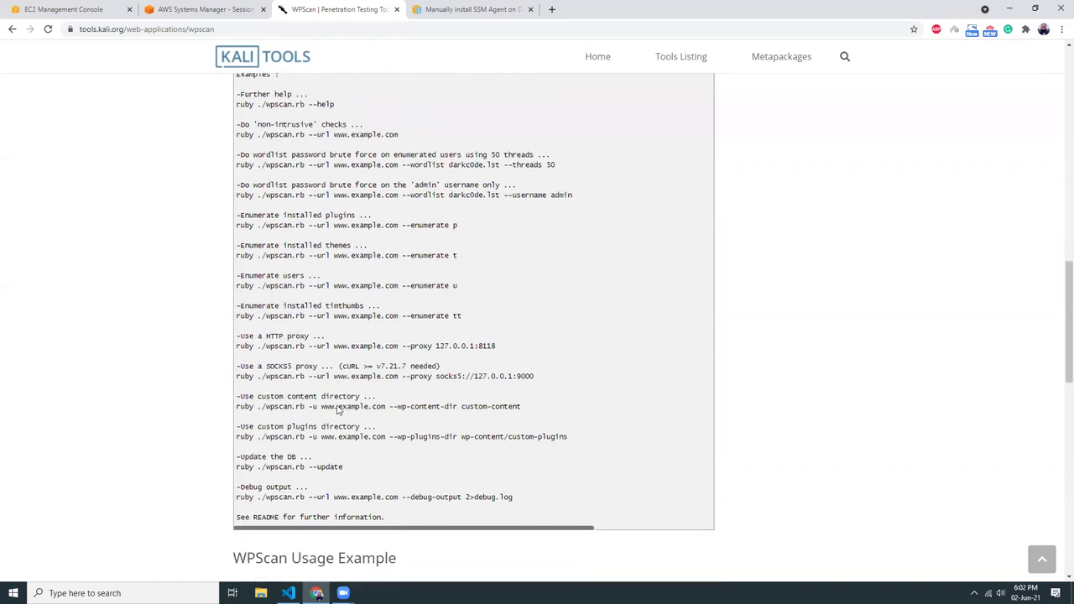
{"action": "scroll", "coordinate": [338, 406], "scroll_direction": "up", "scroll_amount": 15}
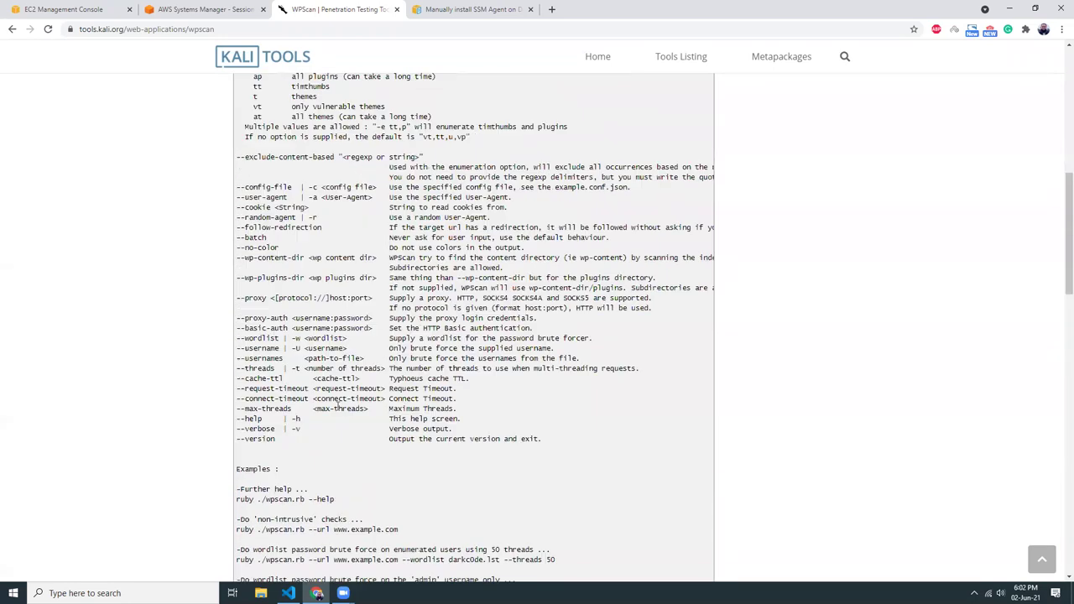
{"action": "left_click", "coordinate": [287, 209], "text": "ctrl"}
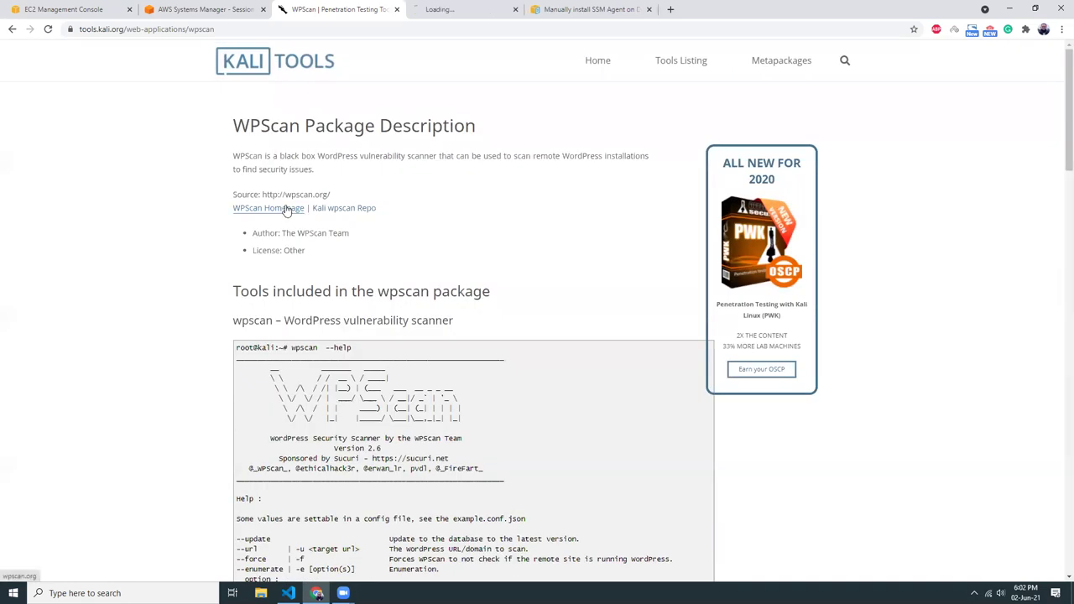
{"action": "left_click", "coordinate": [438, 10]}
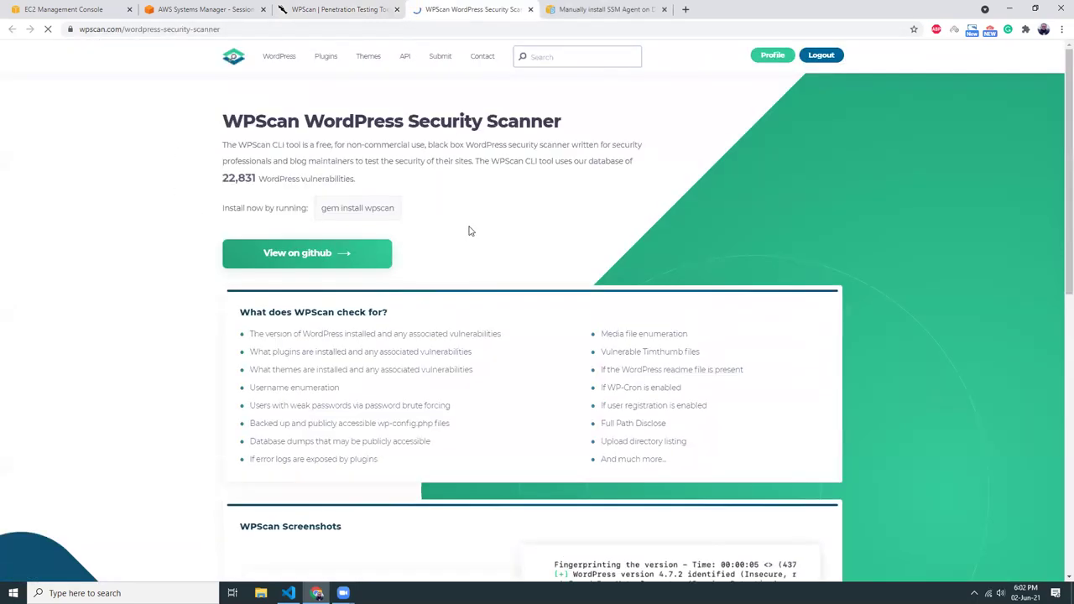
{"action": "scroll", "coordinate": [470, 232], "scroll_direction": "down", "scroll_amount": 8}
{"action": "scroll", "coordinate": [434, 217], "scroll_direction": "up", "scroll_amount": 8}
{"action": "scroll", "coordinate": [360, 352], "scroll_direction": "down", "scroll_amount": 4}
{"action": "scroll", "coordinate": [360, 353], "scroll_direction": "up", "scroll_amount": 4}
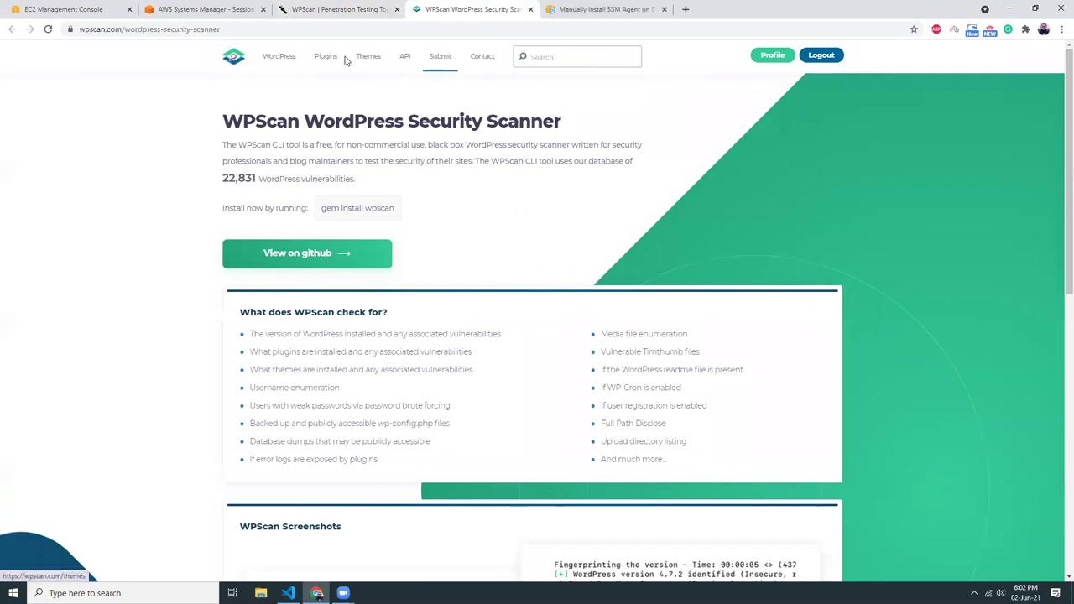
- Browse WPScan's list of WordPress vulnerabilities and open its list of plugin vulnerabilities
{"action": "left_click", "coordinate": [281, 57]}
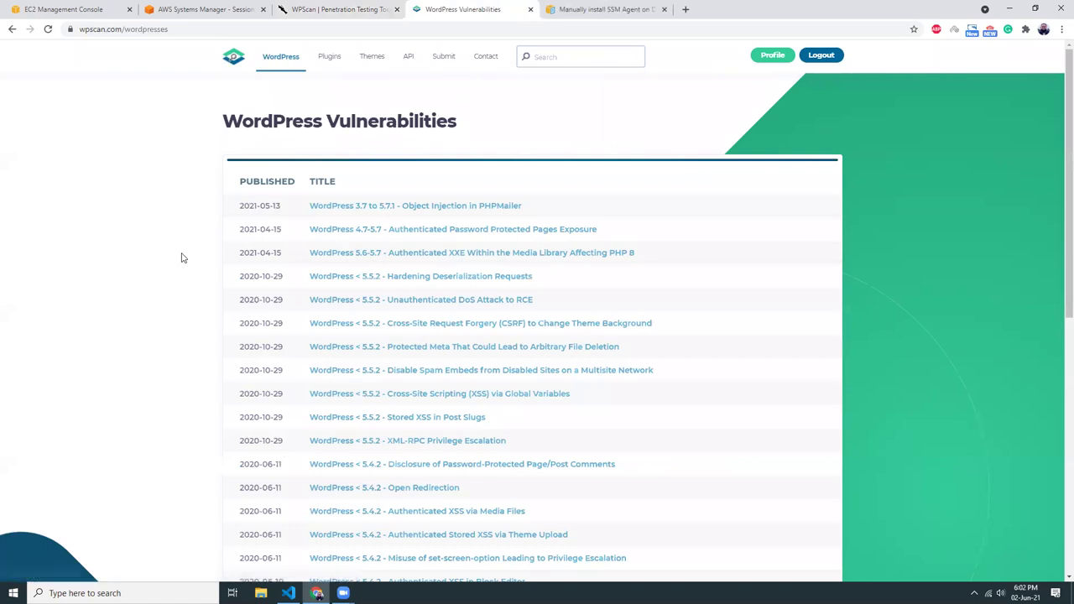
{"action": "scroll", "coordinate": [181, 260], "scroll_direction": "down", "scroll_amount": 6}
{"action": "scroll", "coordinate": [182, 260], "scroll_direction": "up", "scroll_amount": 8}
{"action": "left_click", "coordinate": [329, 57]}
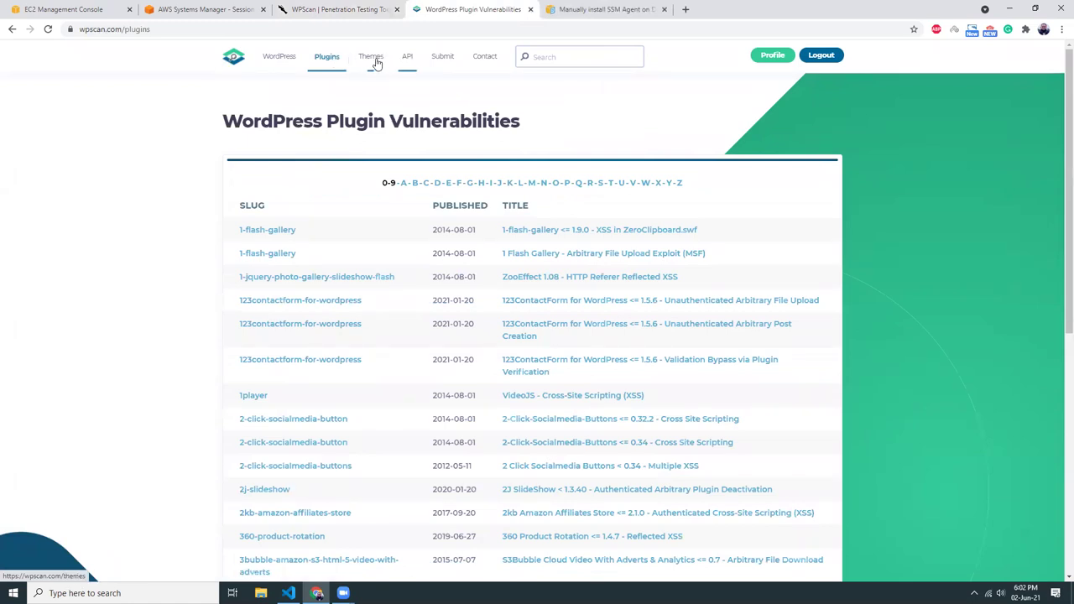
- Return to the WPScan home page and open the account profile in a separate background tab
{"action": "left_click", "coordinate": [260, 62]}
{"action": "left_click", "coordinate": [232, 57]}
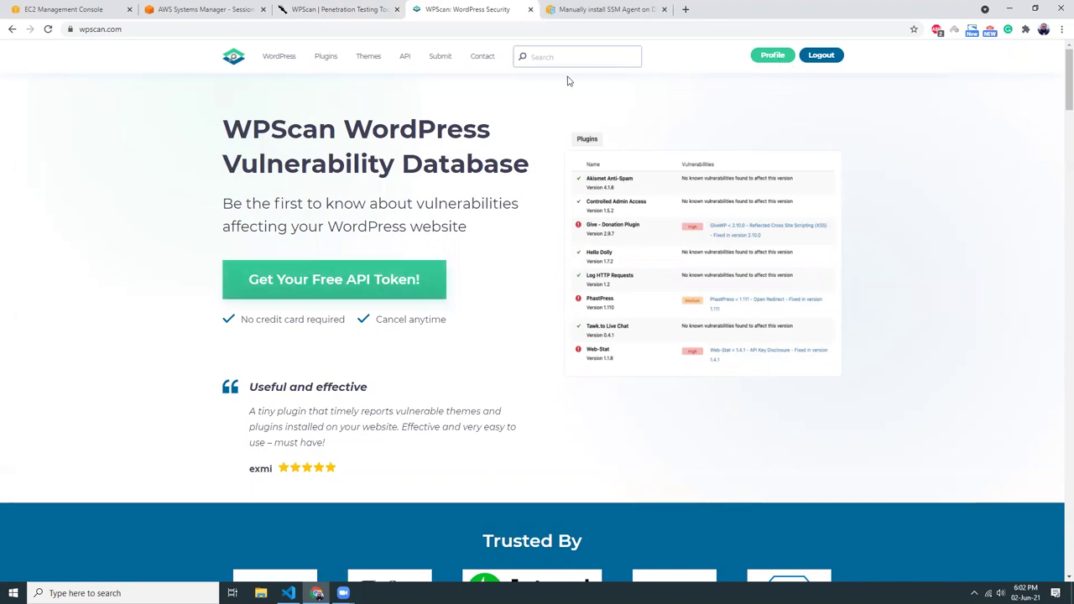
{"action": "middle_click", "coordinate": [771, 58]}
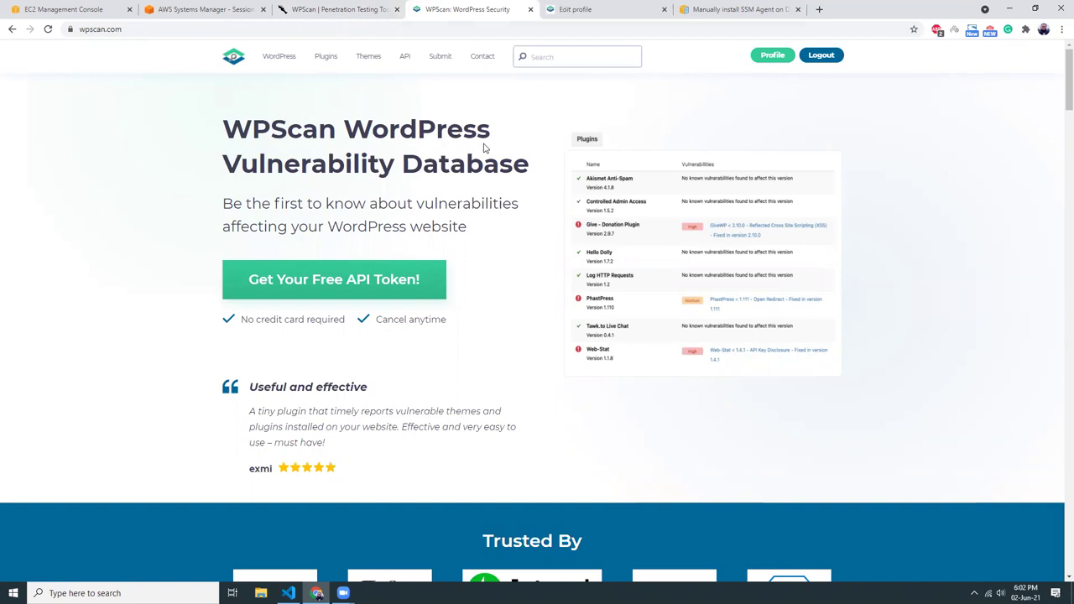
{"action": "scroll", "coordinate": [494, 231], "scroll_direction": "down", "scroll_amount": 3}
{"action": "scroll", "coordinate": [492, 233], "scroll_direction": "up", "scroll_amount": 3}
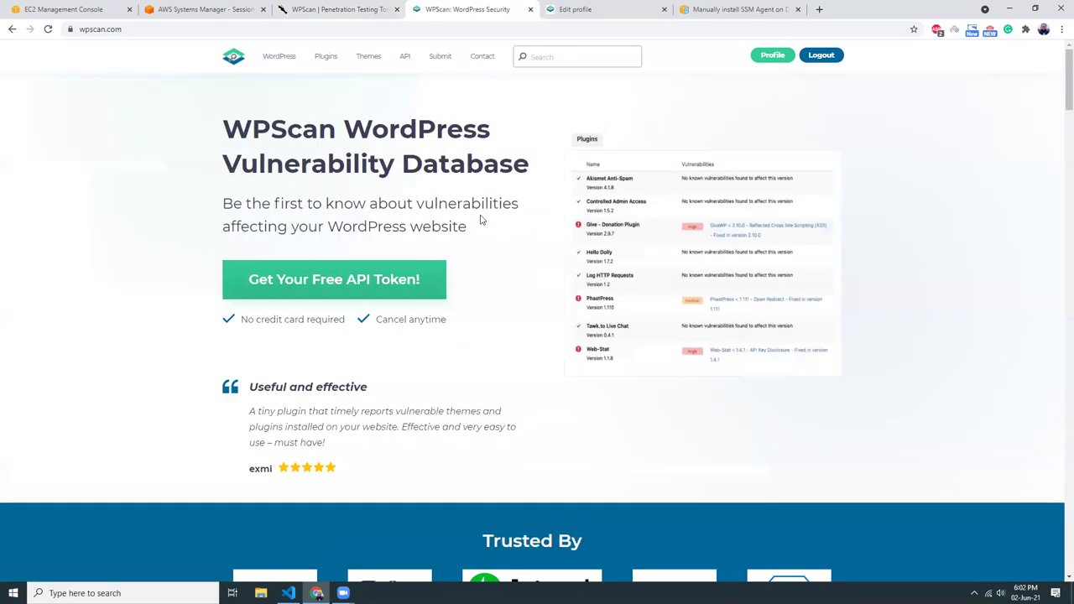
- Open the entry "WordPress 3.7 to 5.7.1 - Object Injection in PHPMailer" from the WordPress vulnerabilities list and review its description and affected versions
{"action": "left_click", "coordinate": [288, 57]}
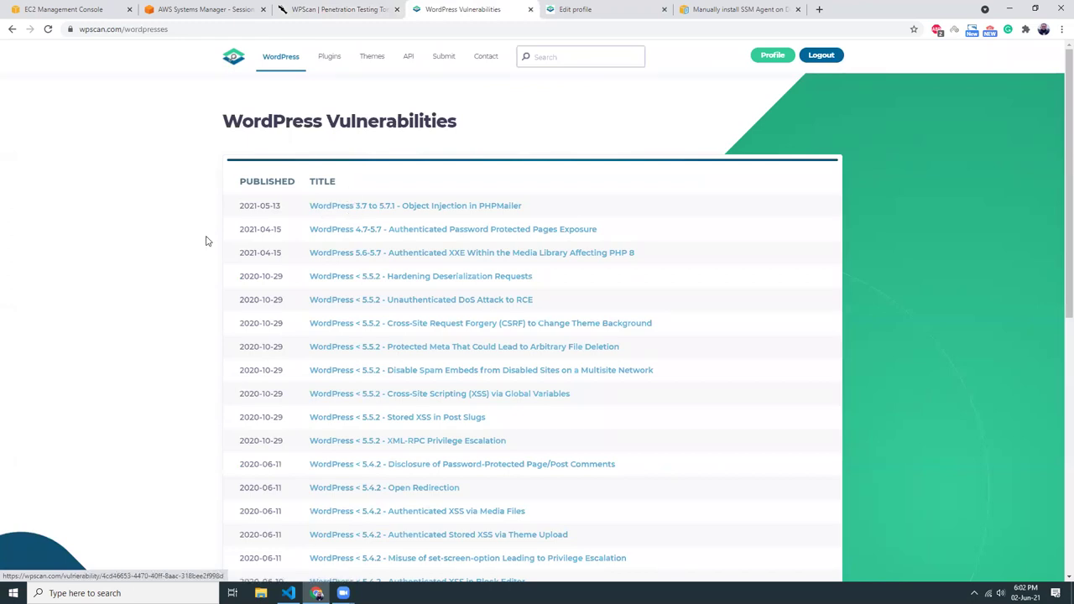
{"action": "scroll", "coordinate": [206, 240], "scroll_direction": "down", "scroll_amount": 5}
{"action": "scroll", "coordinate": [207, 240], "scroll_direction": "up", "scroll_amount": 5}
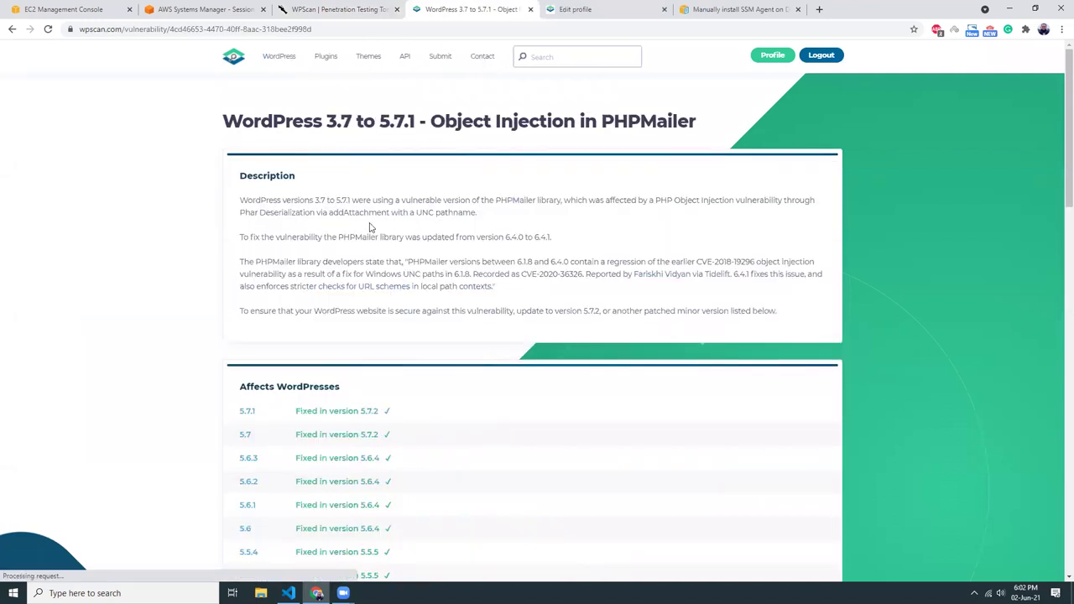
{"action": "scroll", "coordinate": [369, 226], "scroll_direction": "down", "scroll_amount": 4}
{"action": "scroll", "coordinate": [372, 231], "scroll_direction": "up", "scroll_amount": 3}
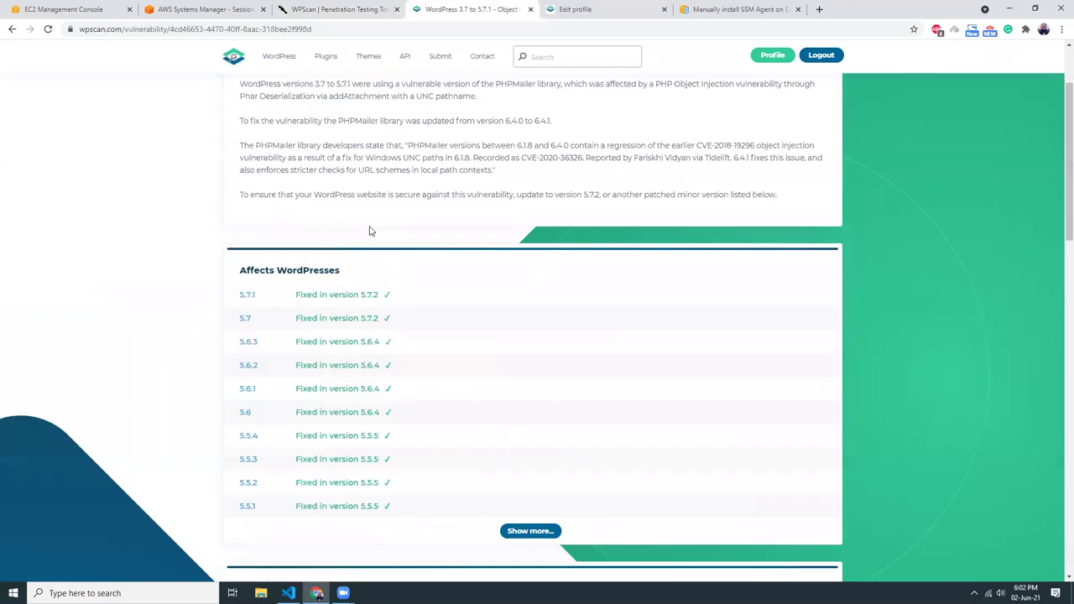
{"action": "scroll", "coordinate": [372, 231], "scroll_direction": "up", "scroll_amount": 2}
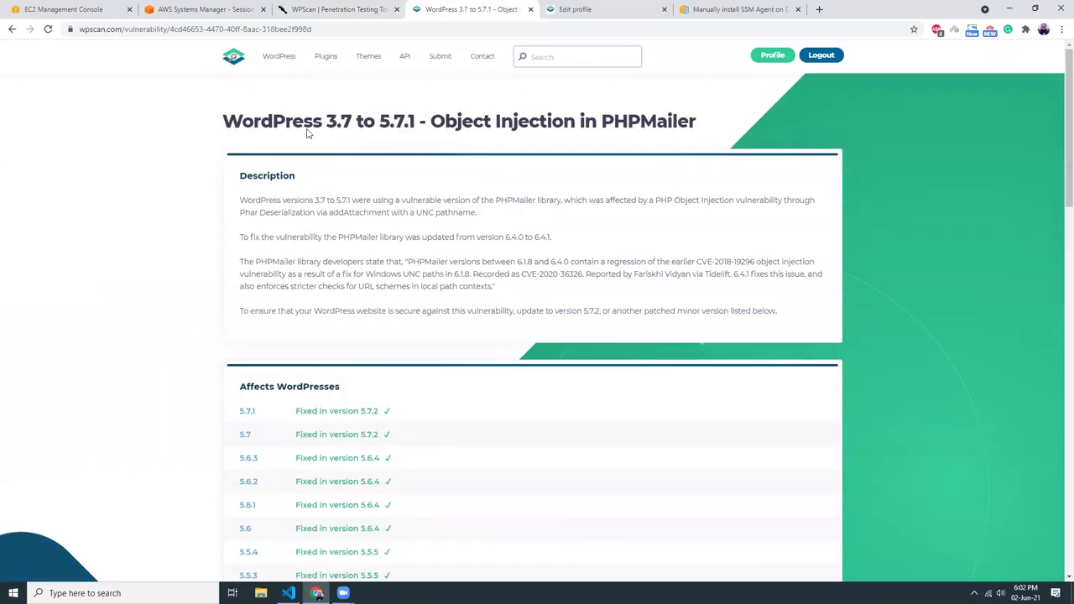
- Return to the WPScan home page and skim its services, security researcher, pricing and FAQ sections
{"action": "left_click", "coordinate": [242, 58]}
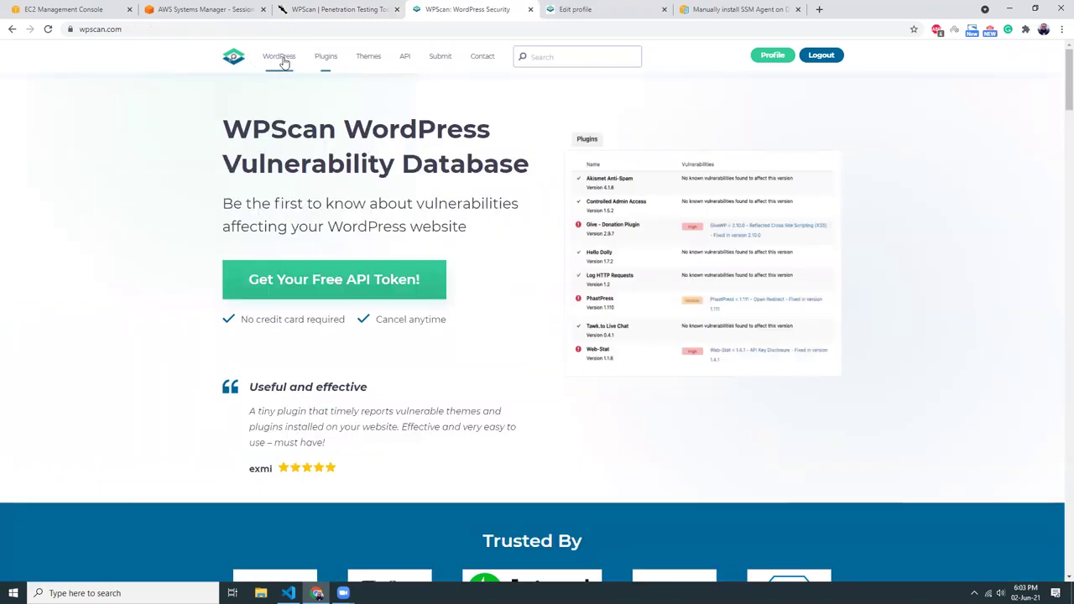
{"action": "scroll", "coordinate": [398, 242], "scroll_direction": "down", "scroll_amount": 6}
{"action": "scroll", "coordinate": [398, 242], "scroll_direction": "down", "scroll_amount": 7}
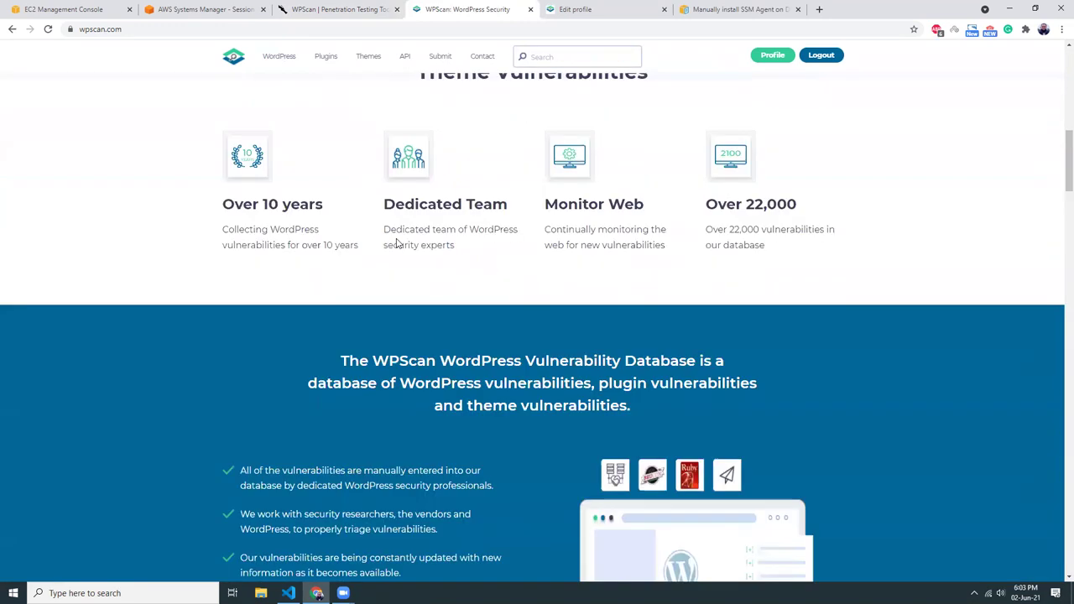
{"action": "scroll", "coordinate": [398, 238], "scroll_direction": "down", "scroll_amount": 9}
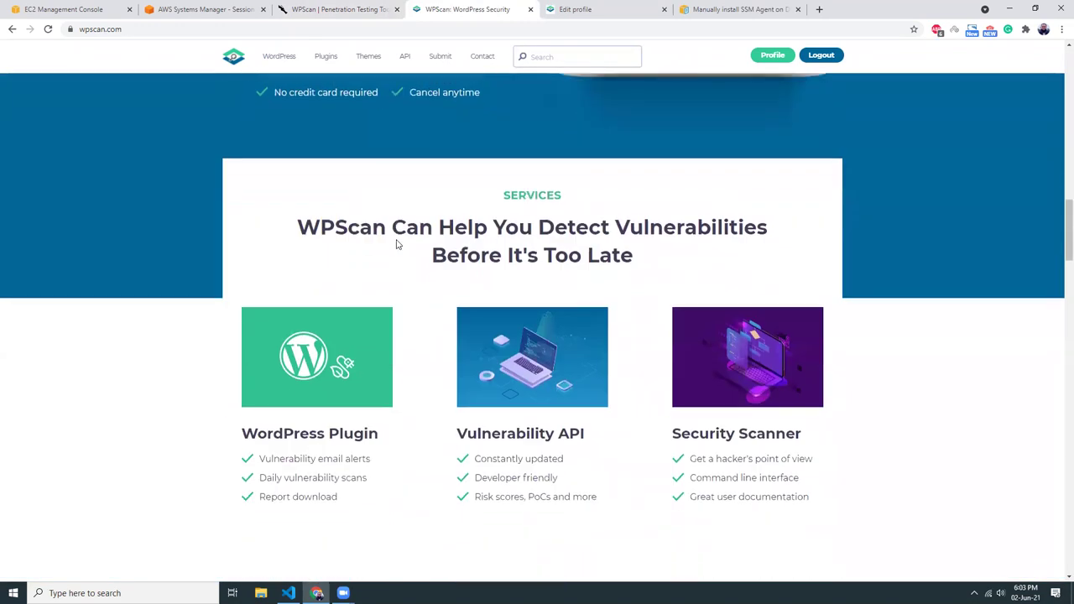
{"action": "scroll", "coordinate": [398, 243], "scroll_direction": "down", "scroll_amount": 4}
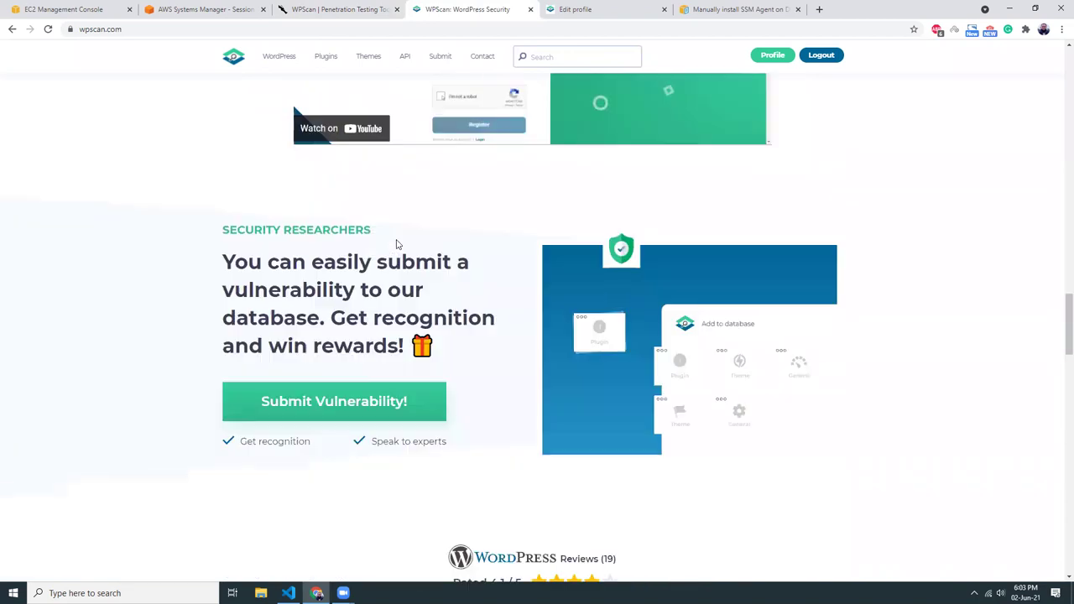
{"action": "scroll", "coordinate": [397, 243], "scroll_direction": "down", "scroll_amount": 12}
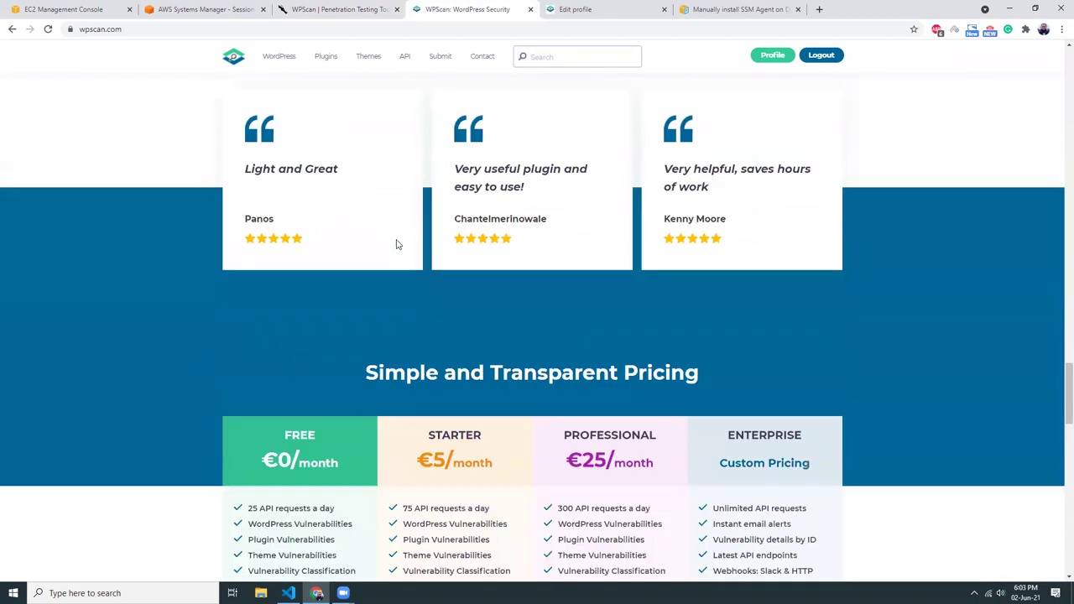
{"action": "scroll", "coordinate": [398, 242], "scroll_direction": "down", "scroll_amount": 4}
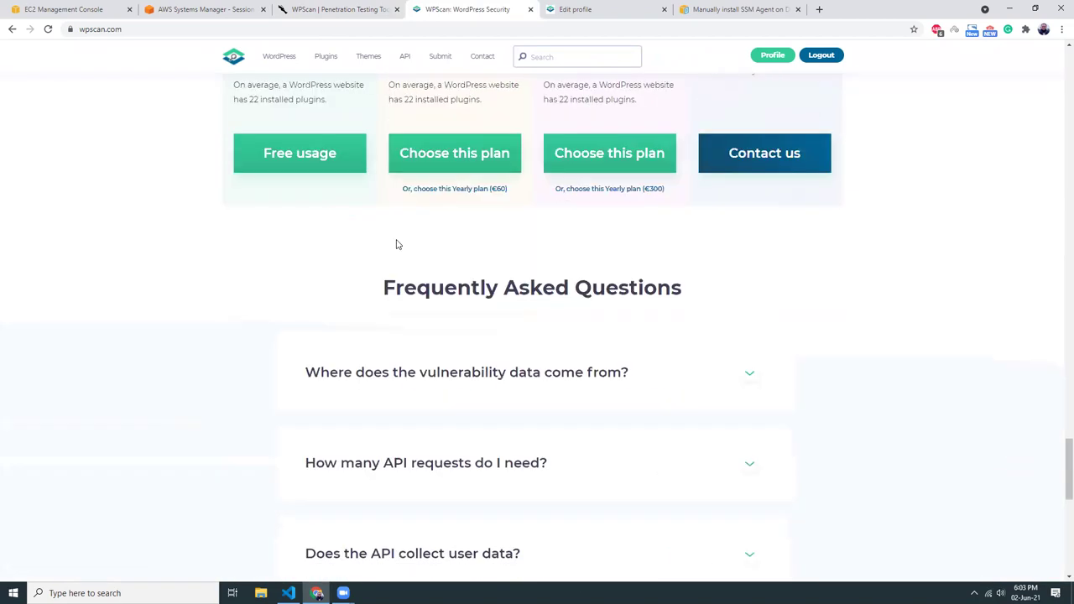
{"action": "scroll", "coordinate": [398, 245], "scroll_direction": "down", "scroll_amount": 4}
{"action": "scroll", "coordinate": [398, 244], "scroll_direction": "up", "scroll_amount": 5}
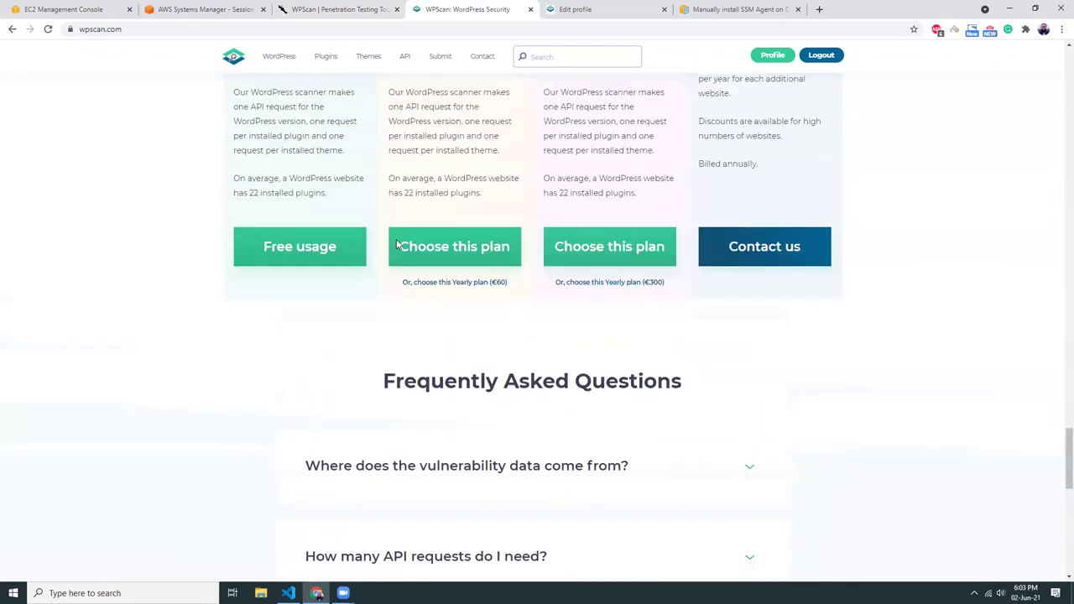
{"action": "scroll", "coordinate": [397, 244], "scroll_direction": "up", "scroll_amount": 20}
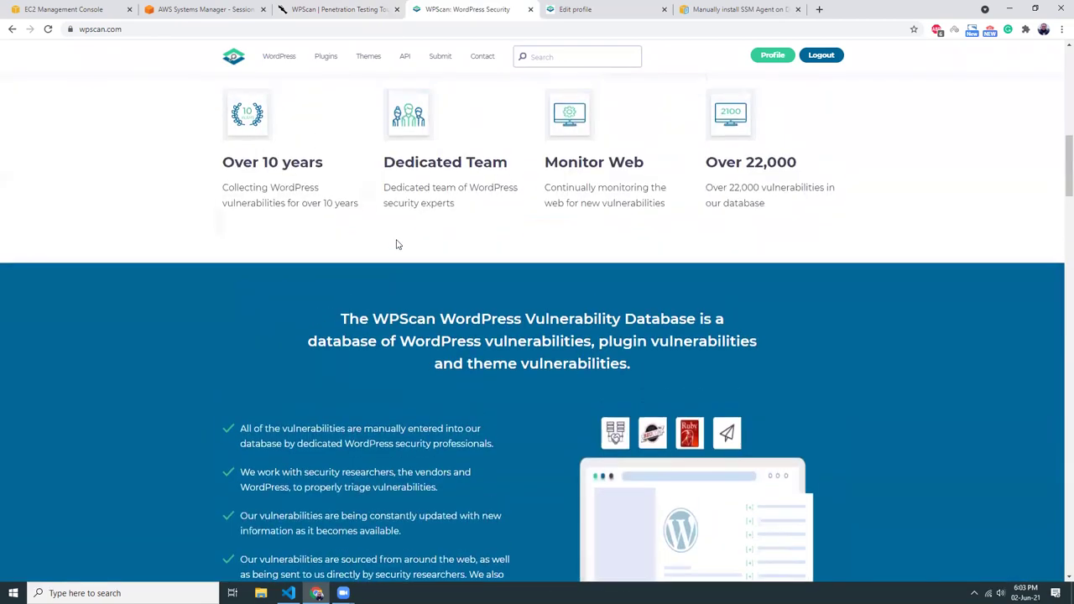
{"action": "scroll", "coordinate": [397, 244], "scroll_direction": "up", "scroll_amount": 3}
- Open the WPScan account profile and look through its API token, plan and API usage statistics sections
{"action": "left_click", "coordinate": [772, 56]}
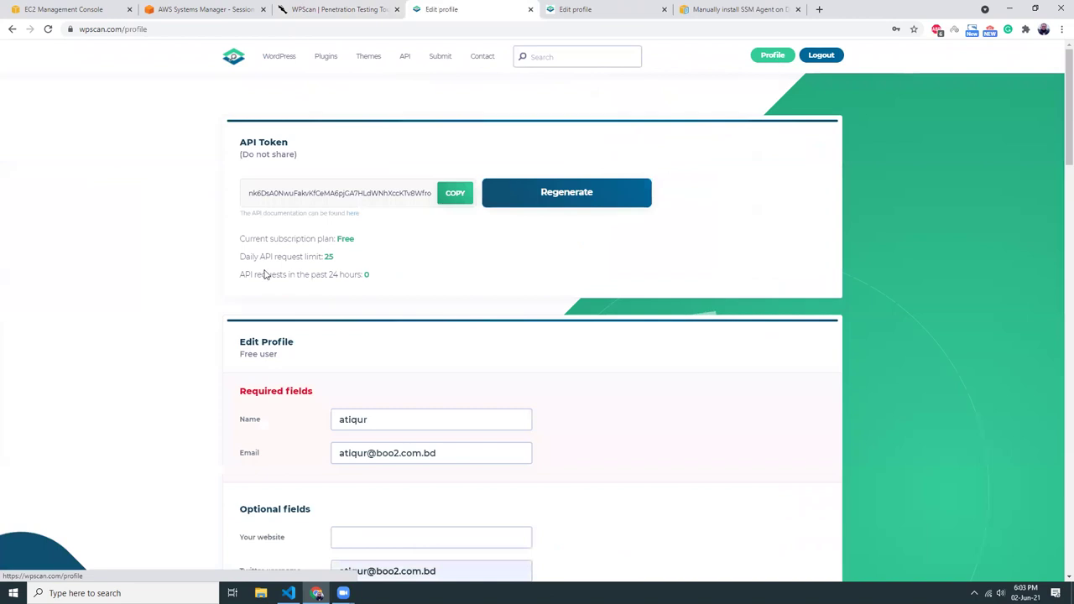
{"action": "scroll", "coordinate": [184, 283], "scroll_direction": "down", "scroll_amount": 9}
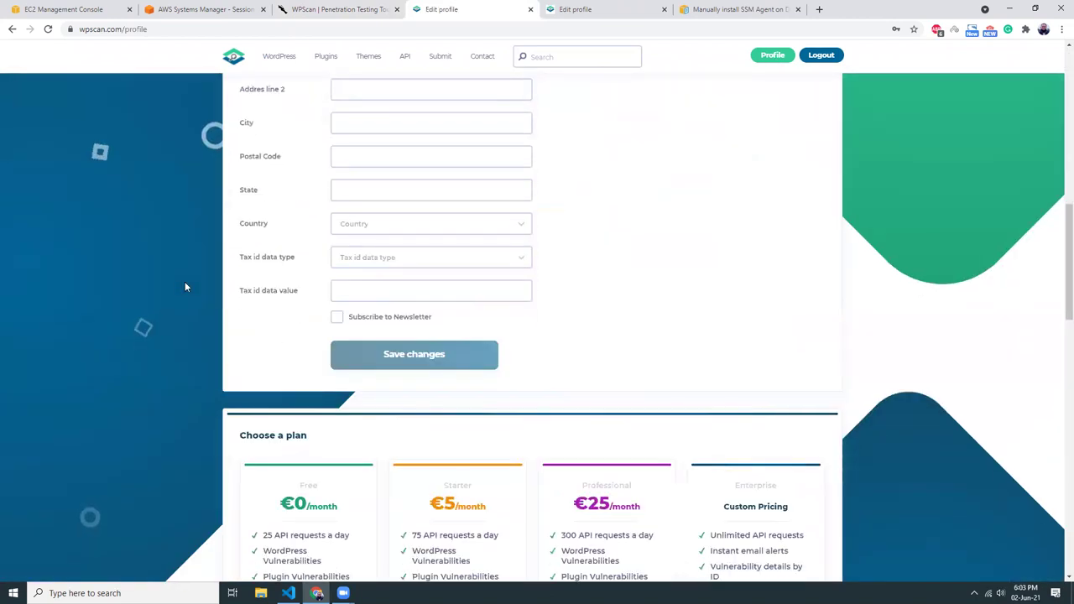
{"action": "scroll", "coordinate": [185, 287], "scroll_direction": "down", "scroll_amount": 5}
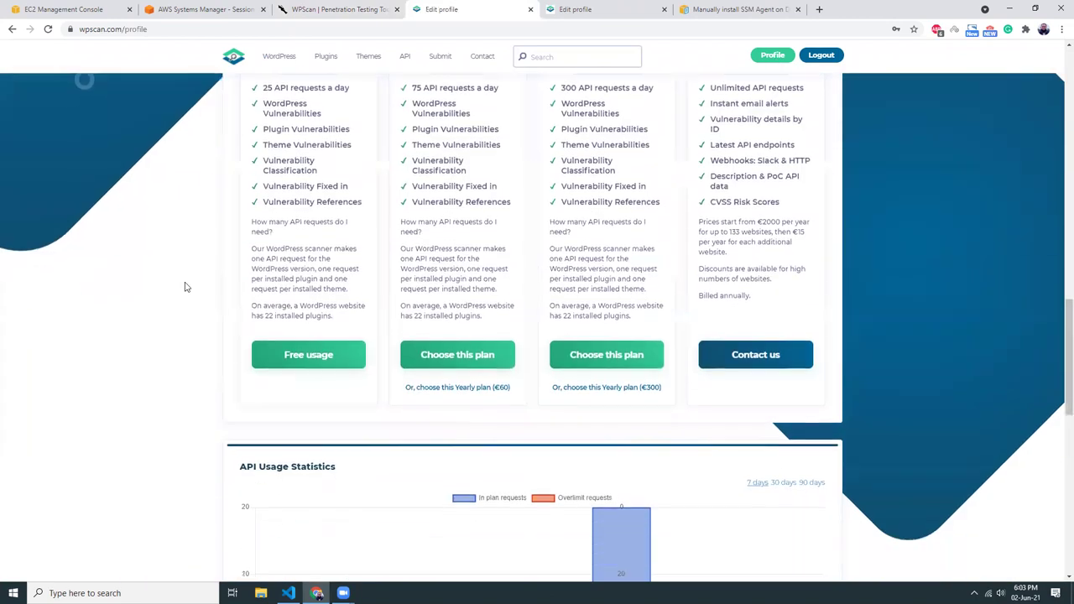
{"action": "scroll", "coordinate": [186, 287], "scroll_direction": "down", "scroll_amount": 4}
{"action": "scroll", "coordinate": [187, 287], "scroll_direction": "down", "scroll_amount": 4}
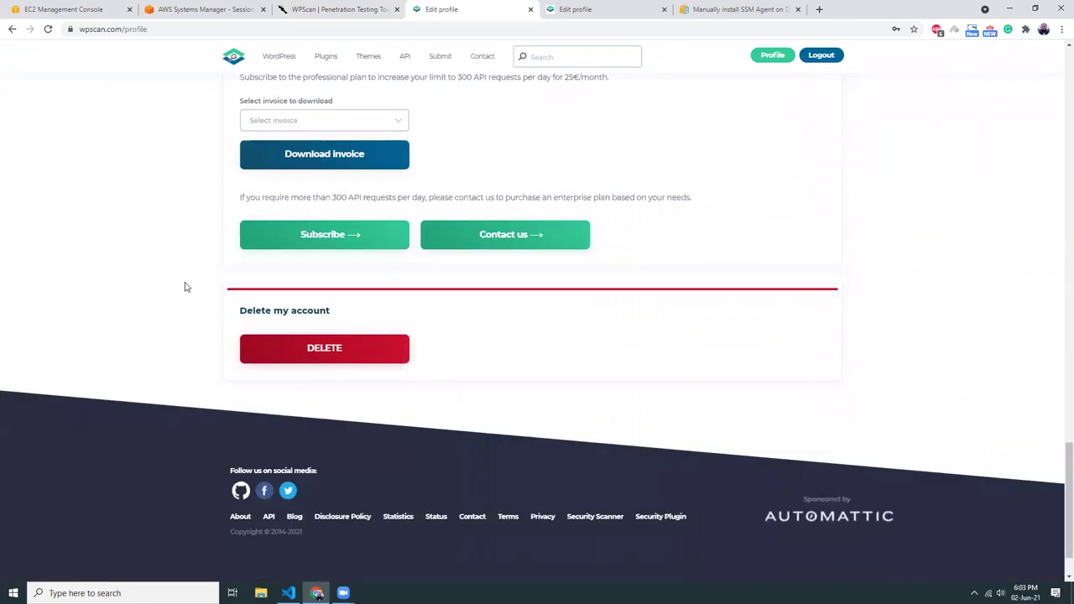
{"action": "scroll", "coordinate": [186, 287], "scroll_direction": "up", "scroll_amount": 5}
{"action": "scroll", "coordinate": [186, 287], "scroll_direction": "up", "scroll_amount": 10}
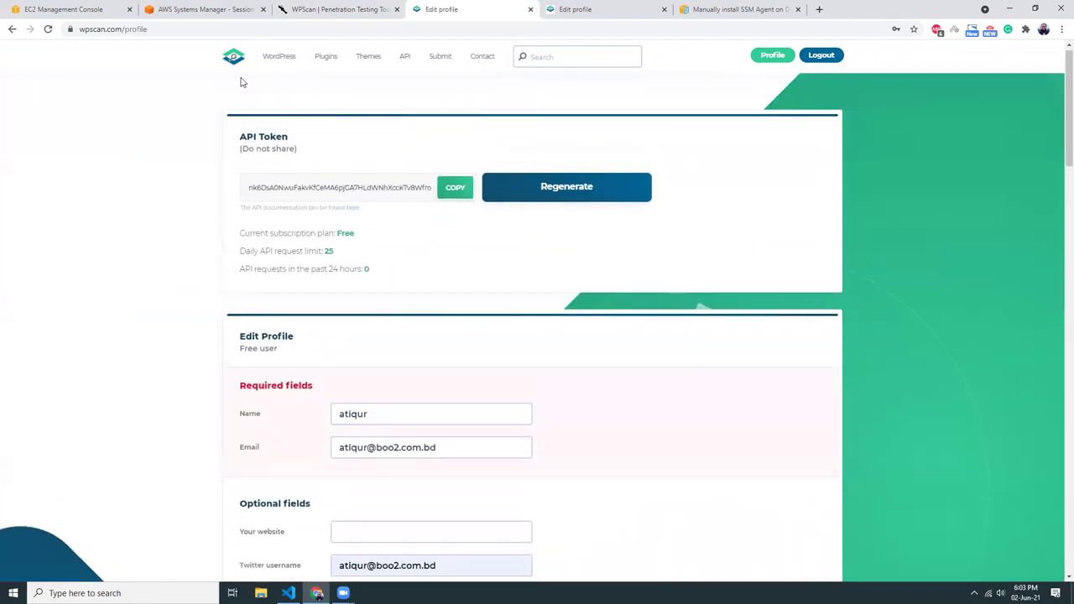
- Search Google in a new tab for "wpscan find vulnerabilities"
{"action": "key", "text": "ctrl+l"}
{"action": "left_click", "coordinate": [767, 12]}
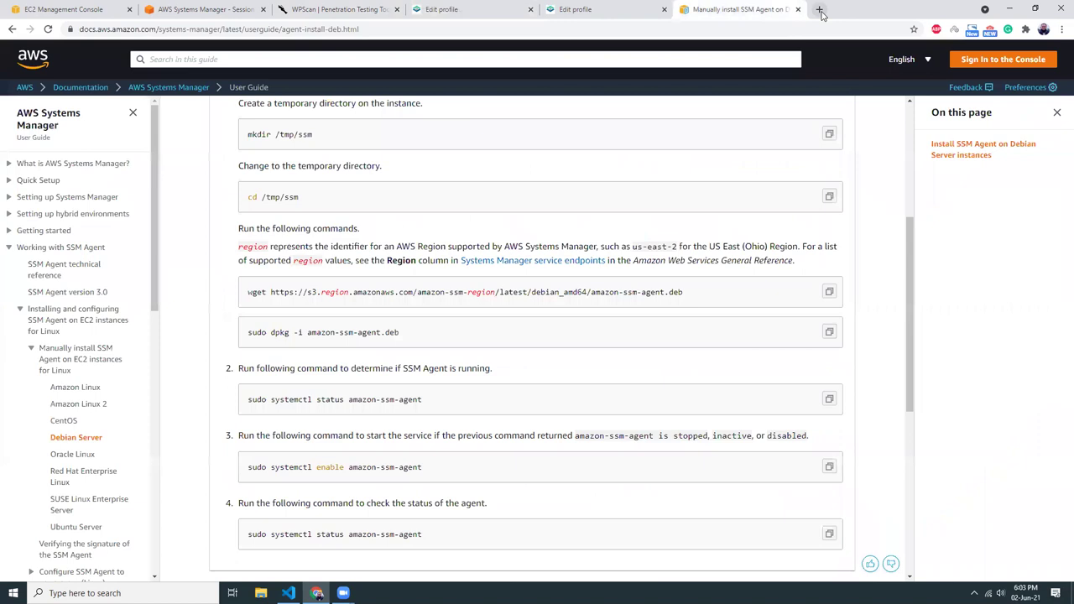
{"action": "left_click", "coordinate": [819, 9]}
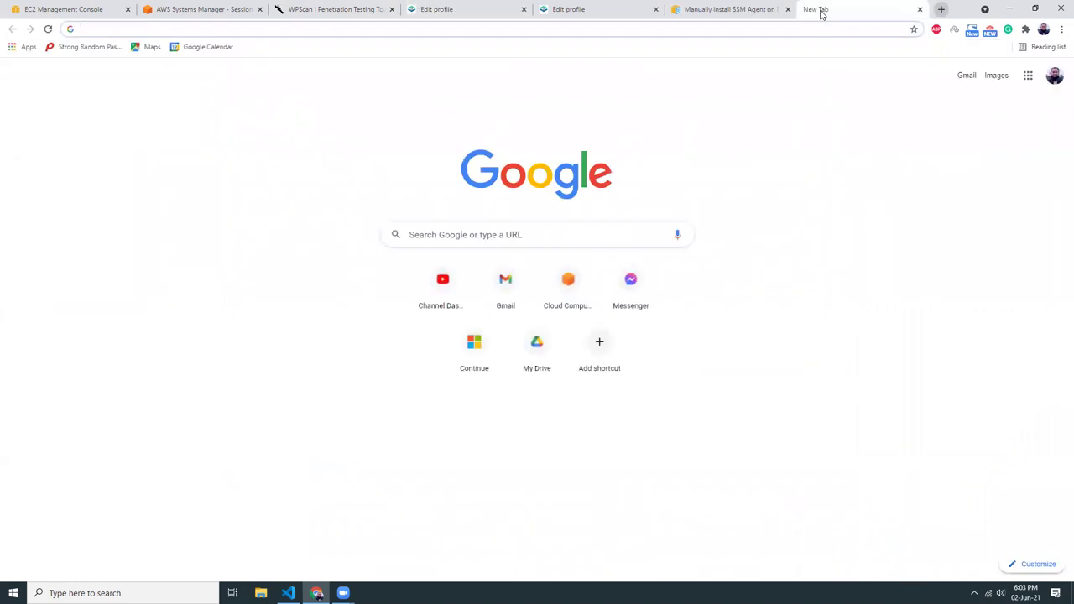
{"action": "type", "text": "wpscan"}
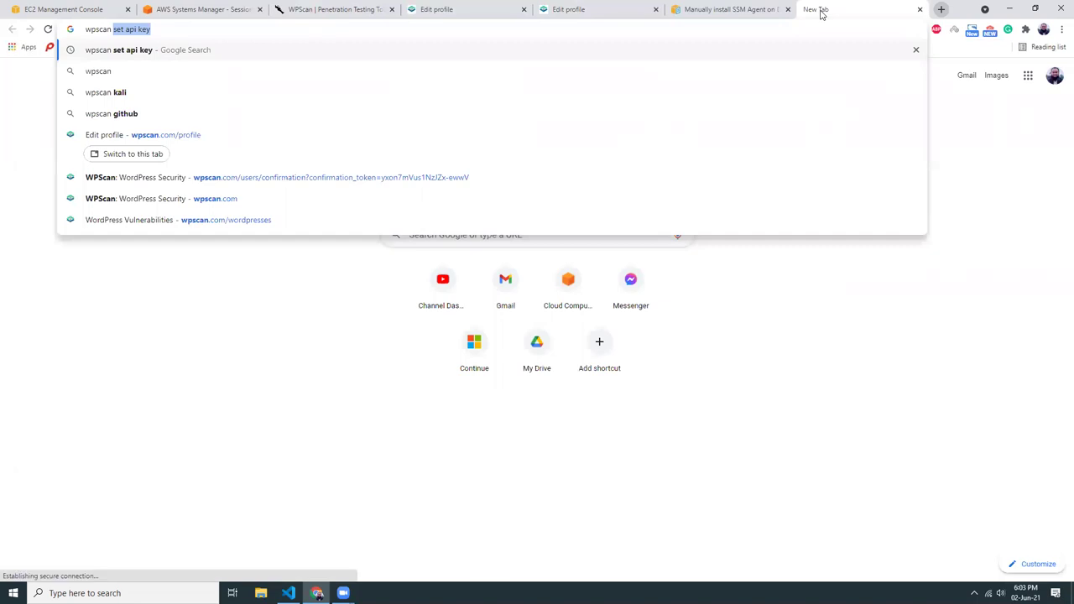
{"action": "type", "text": " find"}
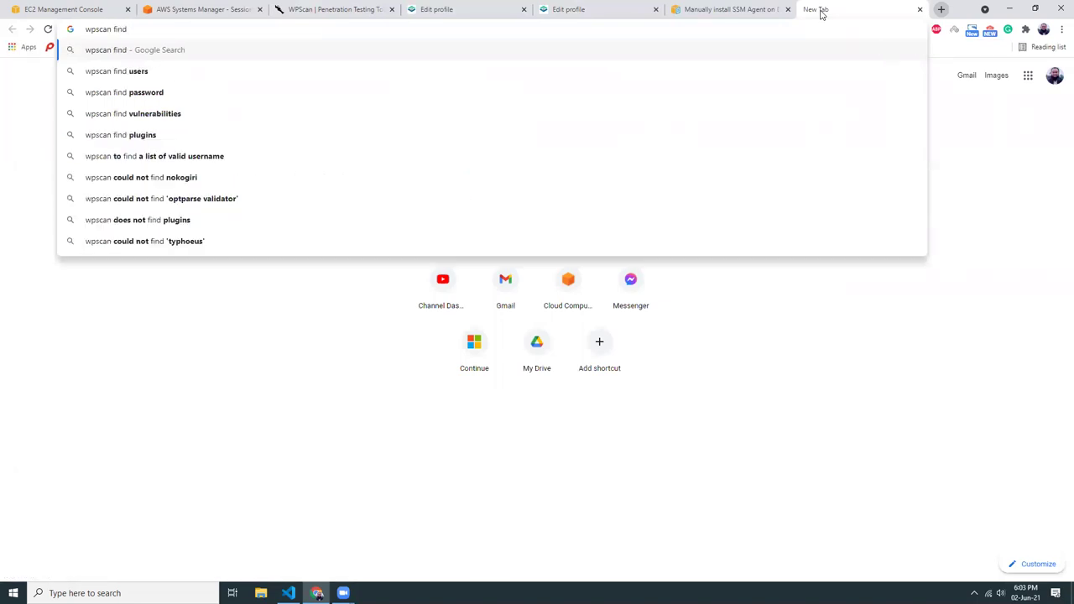
{"action": "key", "text": "Down"}
{"action": "key", "text": "Down"}
{"action": "key", "text": "Down"}
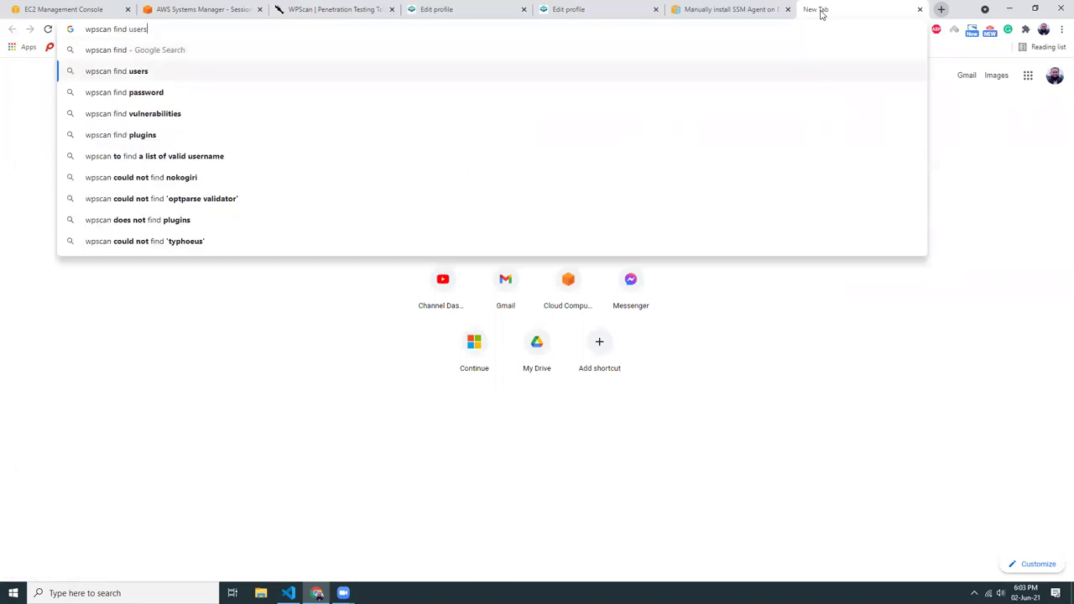
{"action": "key", "text": "Return"}
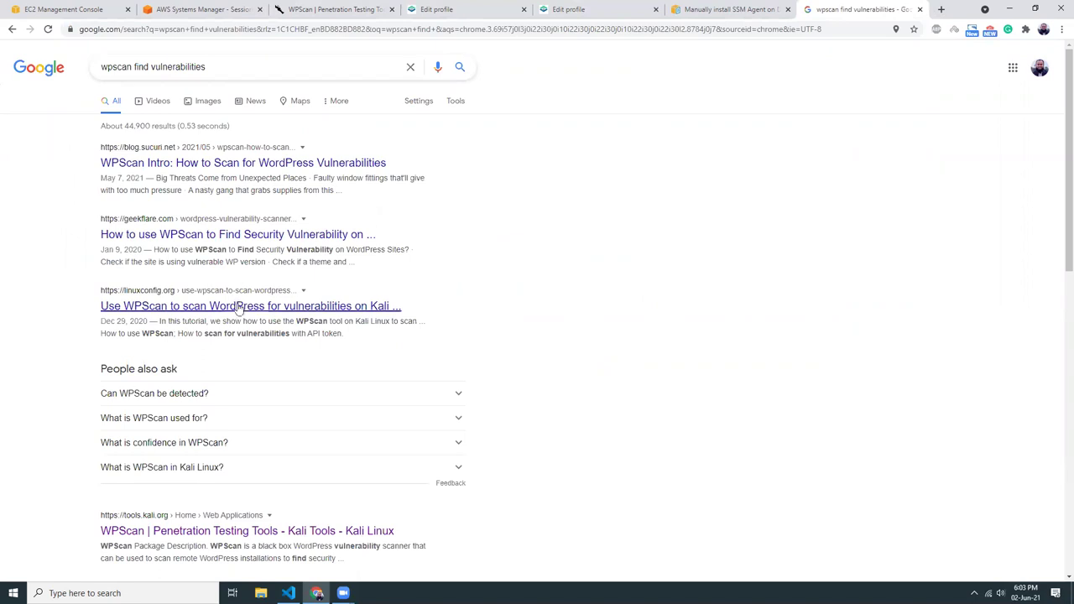
- Refine the Google search to "wpscan find vulnerabilities plugins"
{"action": "left_click", "coordinate": [228, 65]}
{"action": "type", "text": "plugins"}
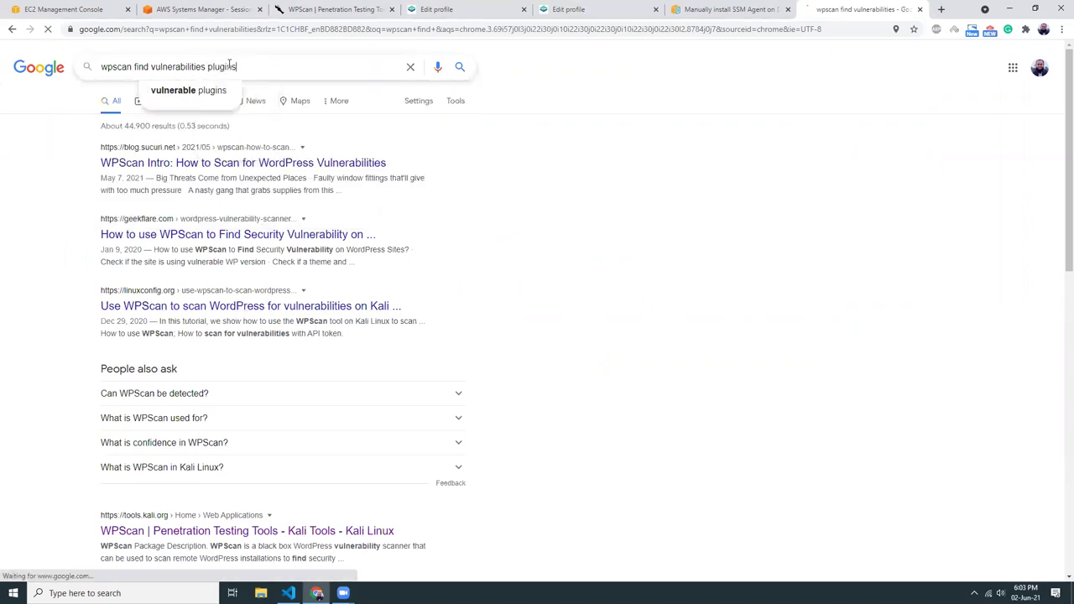
{"action": "key", "text": "Return"}
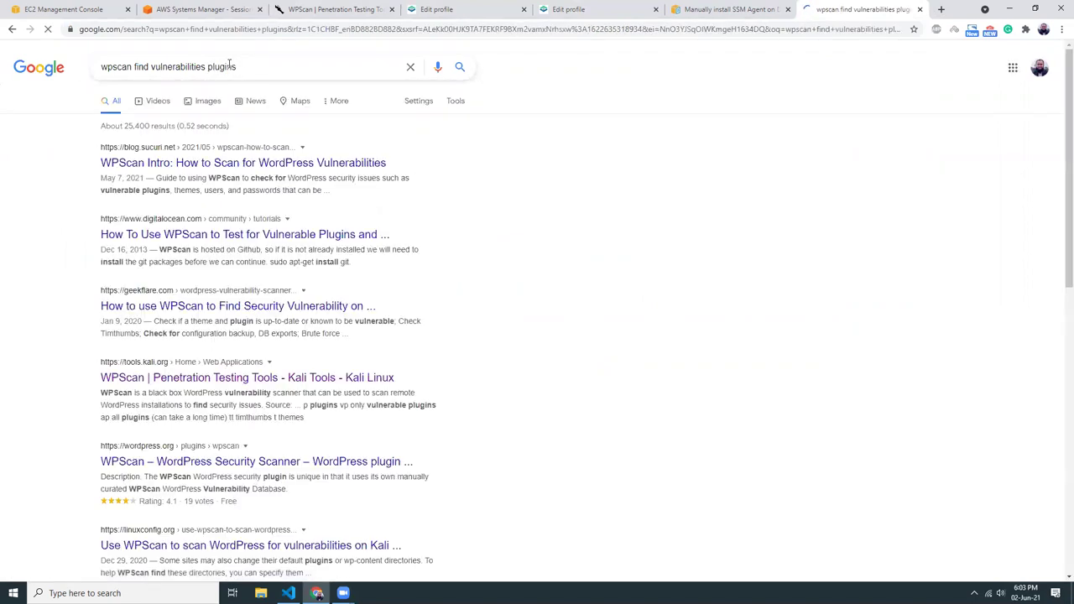
- Look through the Google results and open the wpscan.com result, "WPScan: WordPress Security"
{"action": "left_click", "coordinate": [213, 166]}
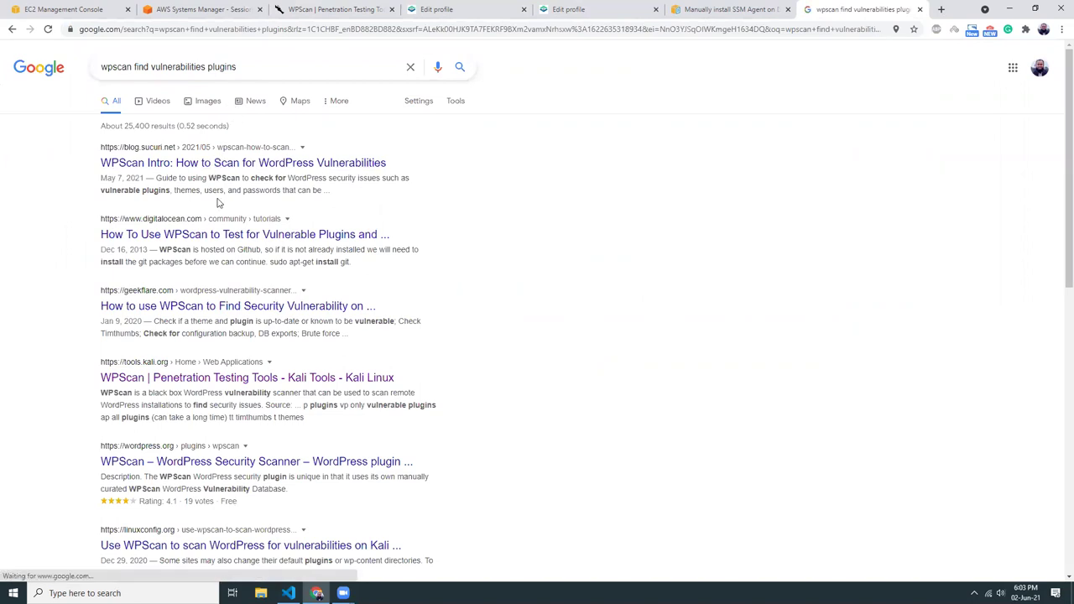
{"action": "scroll", "coordinate": [217, 202], "scroll_direction": "down", "scroll_amount": 3}
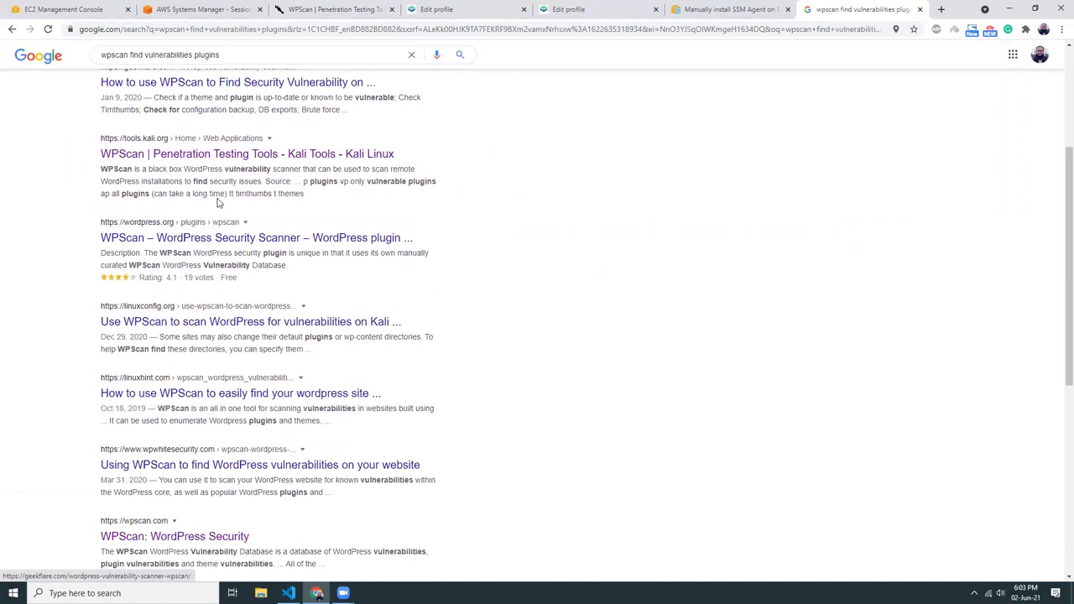
{"action": "scroll", "coordinate": [216, 202], "scroll_direction": "down", "scroll_amount": 3}
{"action": "left_click", "coordinate": [235, 313]}
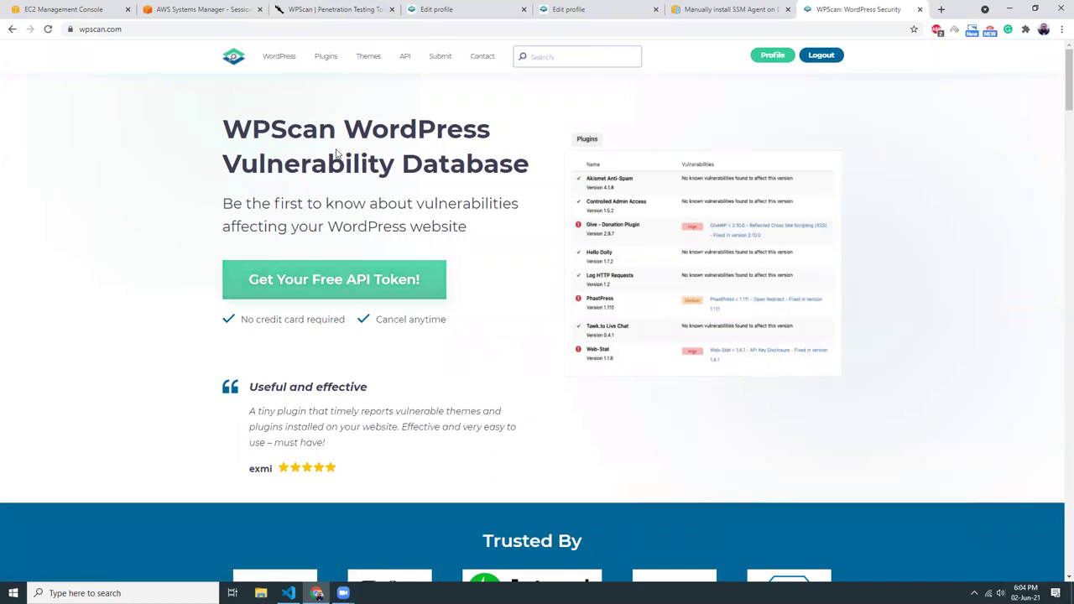
- View WPScan's WordPress plugin vulnerabilities list and skim its WordPress vulnerabilities list
{"action": "left_click", "coordinate": [328, 64]}
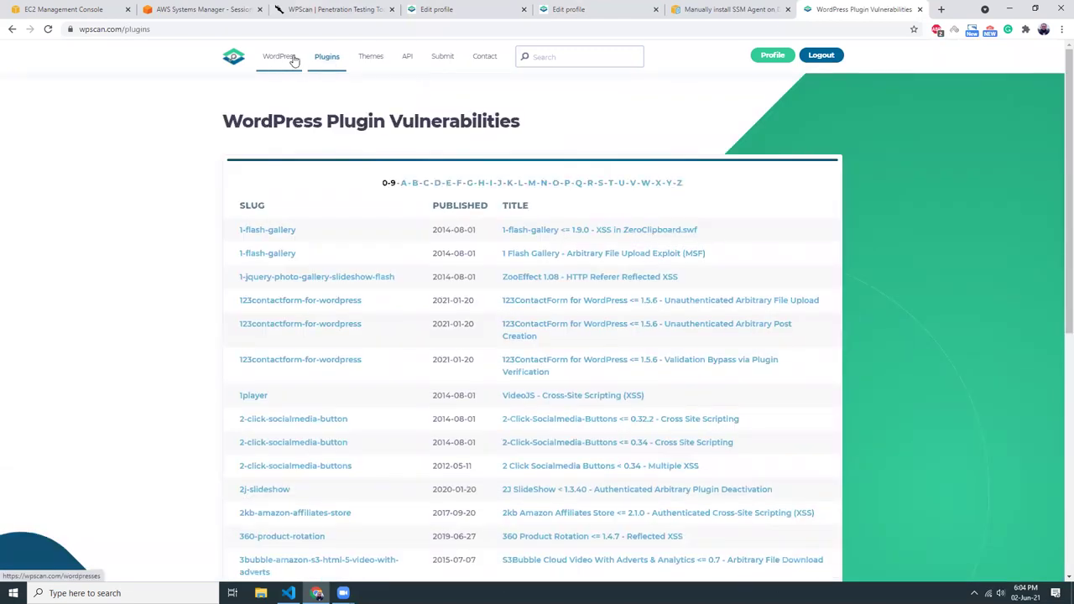
{"action": "left_click", "coordinate": [294, 60]}
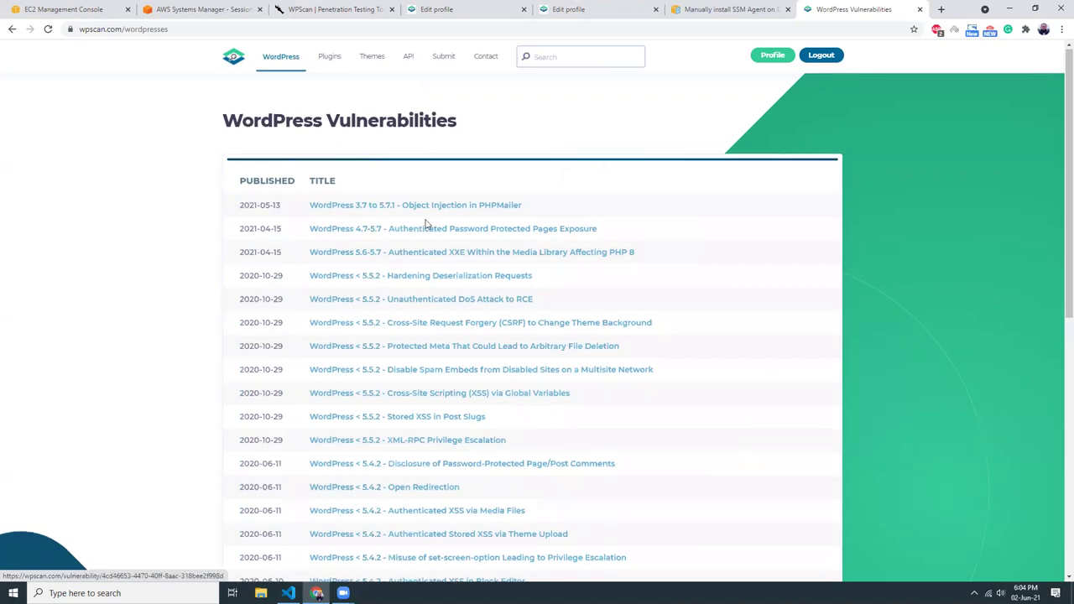
{"action": "scroll", "coordinate": [427, 224], "scroll_direction": "down", "scroll_amount": 4}
{"action": "scroll", "coordinate": [427, 223], "scroll_direction": "up", "scroll_amount": 4}
- Search Google for "wpscan in github" and open the wpscanteam/wpscan repository
{"action": "left_click", "coordinate": [408, 30]}
{"action": "type", "text": "wpscan"}
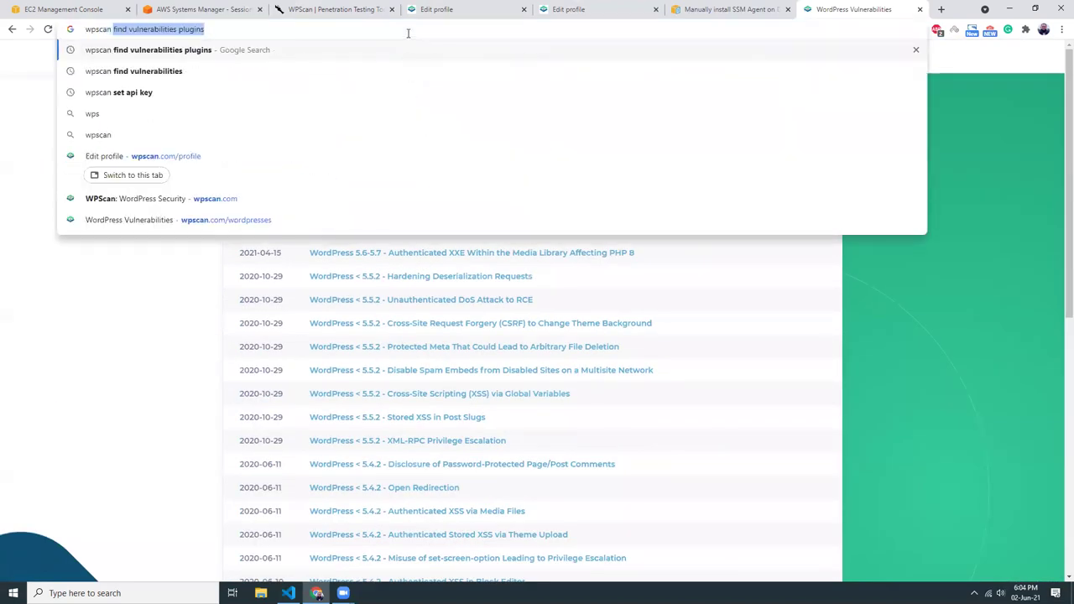
{"action": "type", "text": " in github"}
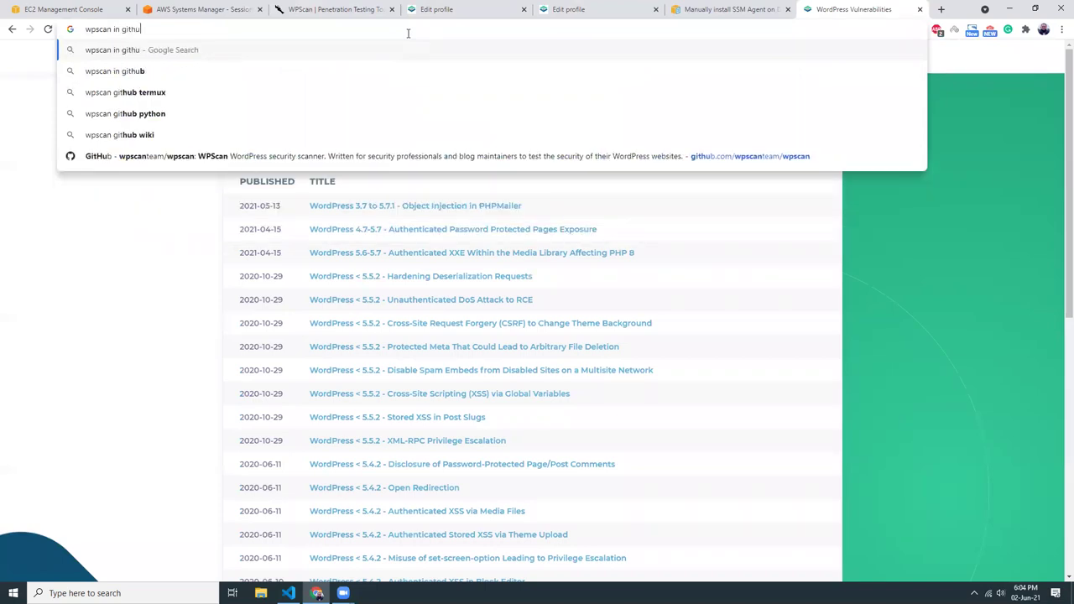
{"action": "key", "text": "Return"}
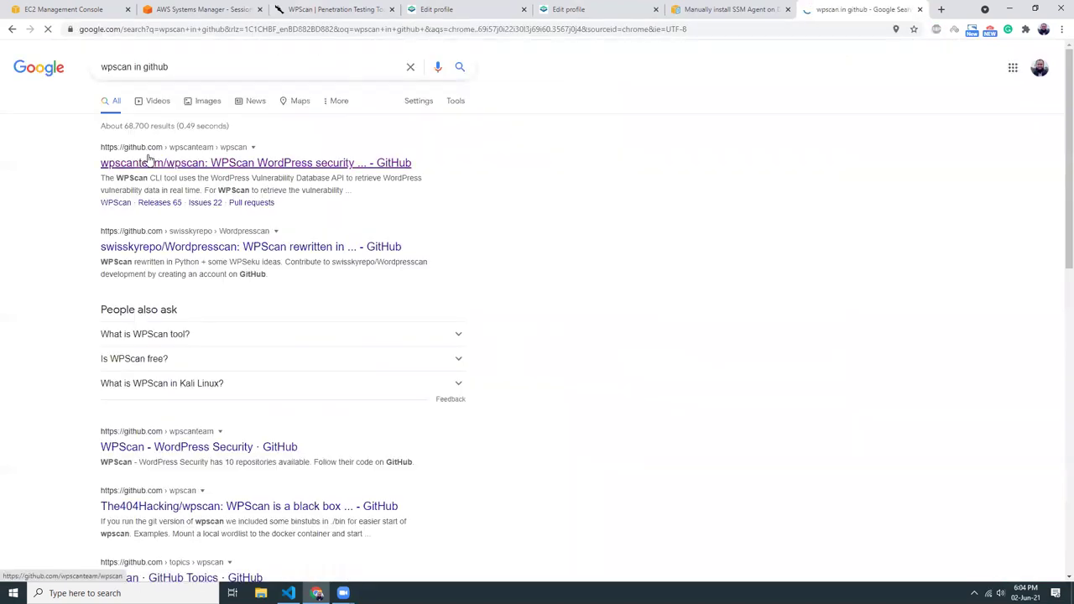
{"action": "left_click", "coordinate": [148, 162]}
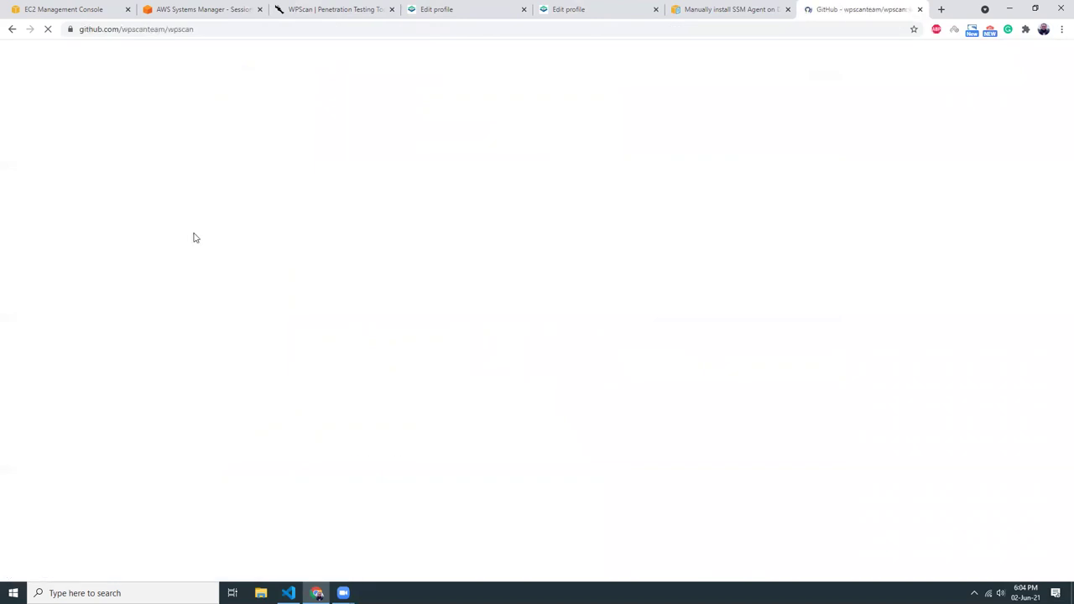
- Read through the repository's README, covering the install, Docker, usage, vulnerability database API, API token, username enumeration and license sections
{"action": "scroll", "coordinate": [166, 260], "scroll_direction": "down", "scroll_amount": 14}
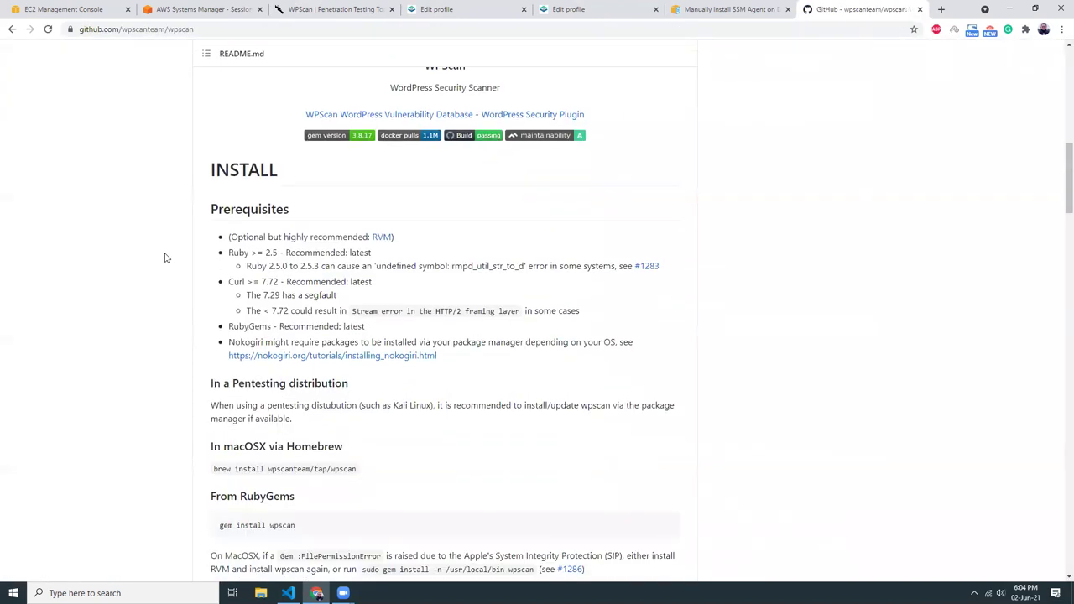
{"action": "scroll", "coordinate": [165, 260], "scroll_direction": "down", "scroll_amount": 2}
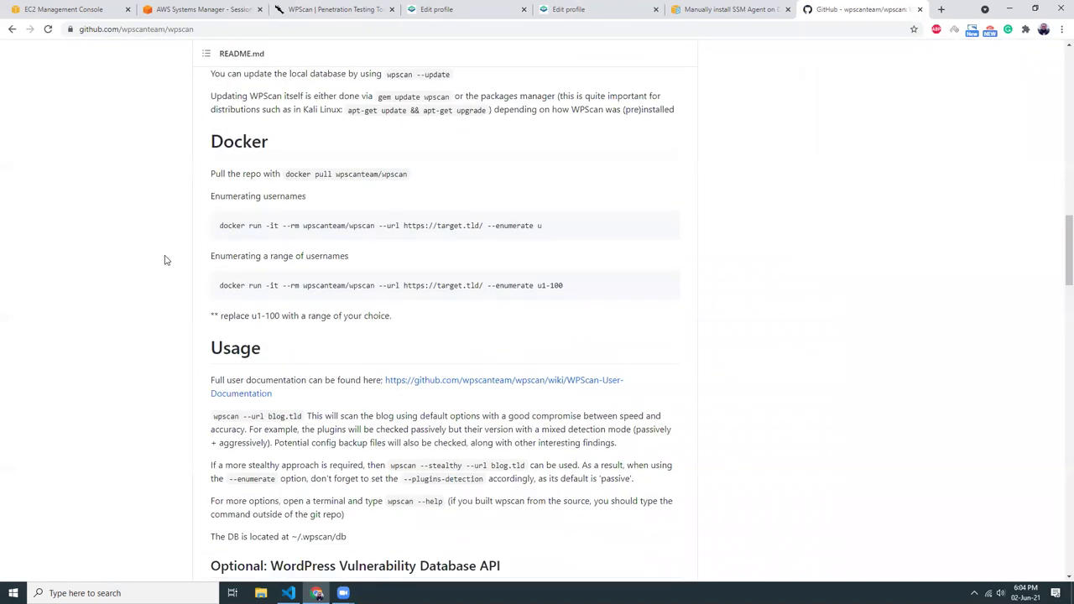
{"action": "scroll", "coordinate": [165, 260], "scroll_direction": "down", "scroll_amount": 4}
{"action": "scroll", "coordinate": [166, 260], "scroll_direction": "down", "scroll_amount": 7}
{"action": "scroll", "coordinate": [166, 260], "scroll_direction": "down", "scroll_amount": 7}
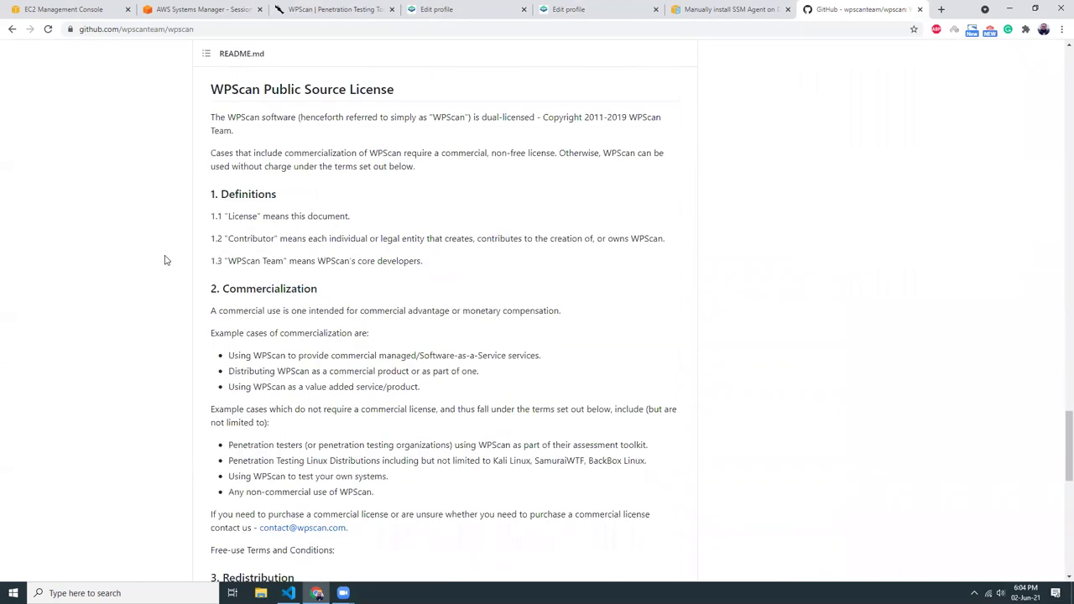
{"action": "scroll", "coordinate": [165, 260], "scroll_direction": "down", "scroll_amount": 8}
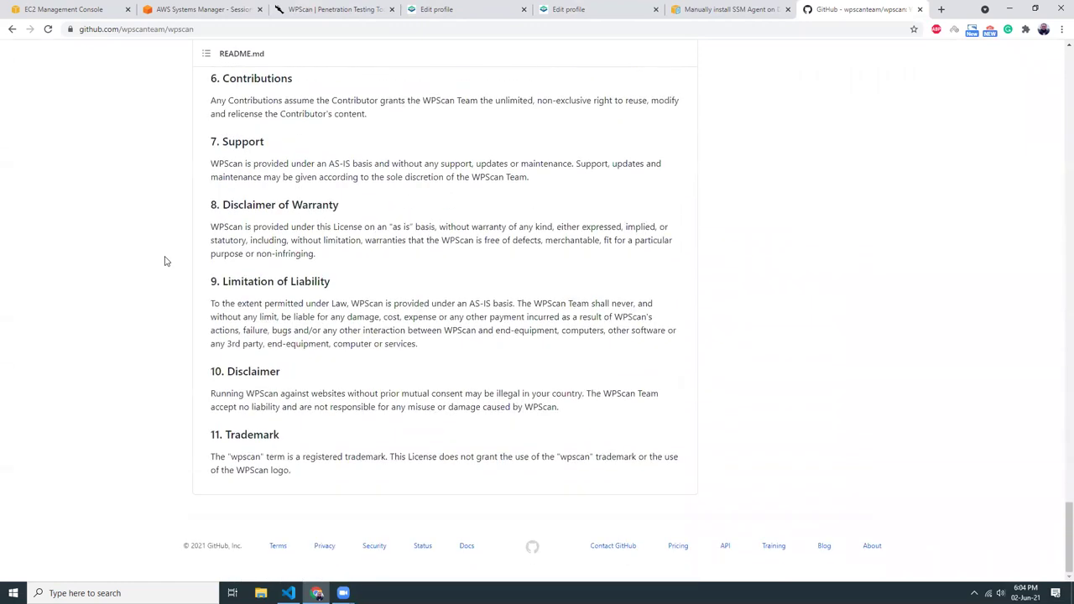
{"action": "scroll", "coordinate": [165, 261], "scroll_direction": "up", "scroll_amount": 13}
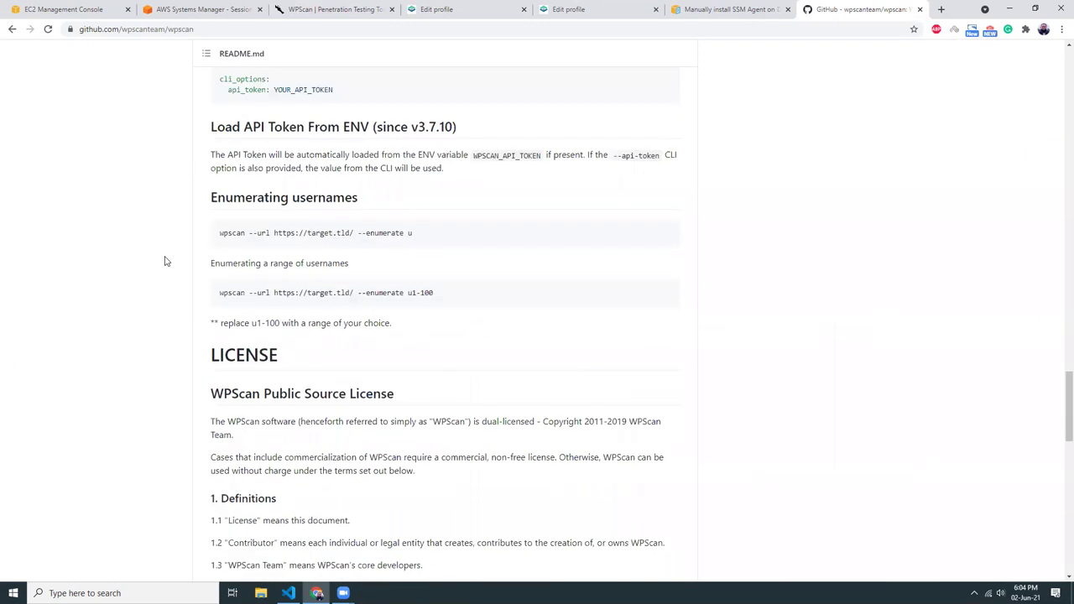
{"action": "scroll", "coordinate": [165, 261], "scroll_direction": "up", "scroll_amount": 5}
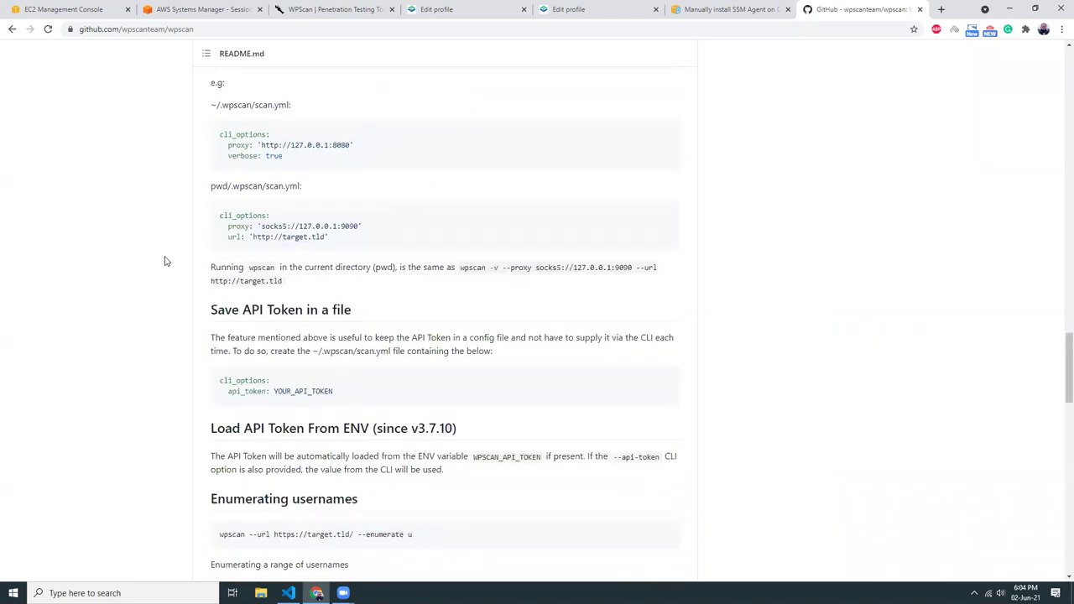
{"action": "scroll", "coordinate": [166, 261], "scroll_direction": "up", "scroll_amount": 3}
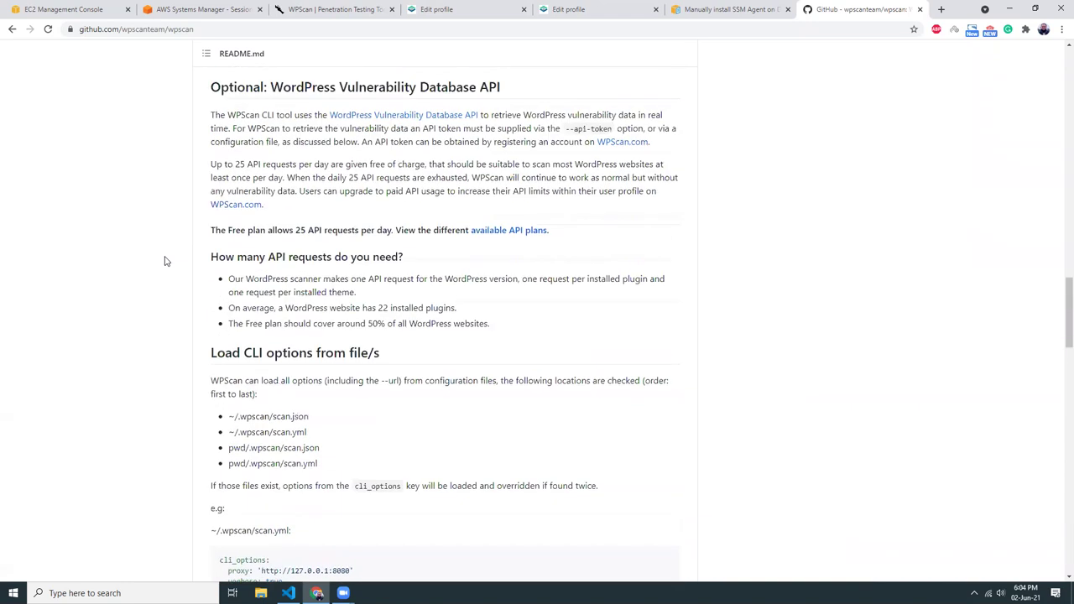
{"action": "scroll", "coordinate": [166, 261], "scroll_direction": "up", "scroll_amount": 4}
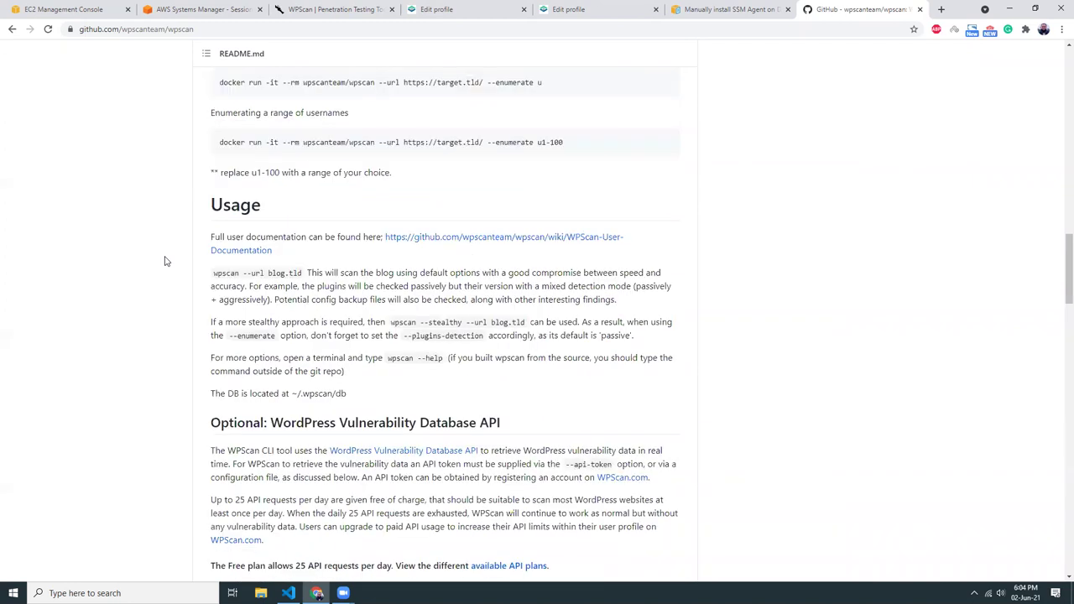
{"action": "scroll", "coordinate": [165, 261], "scroll_direction": "up", "scroll_amount": 5}
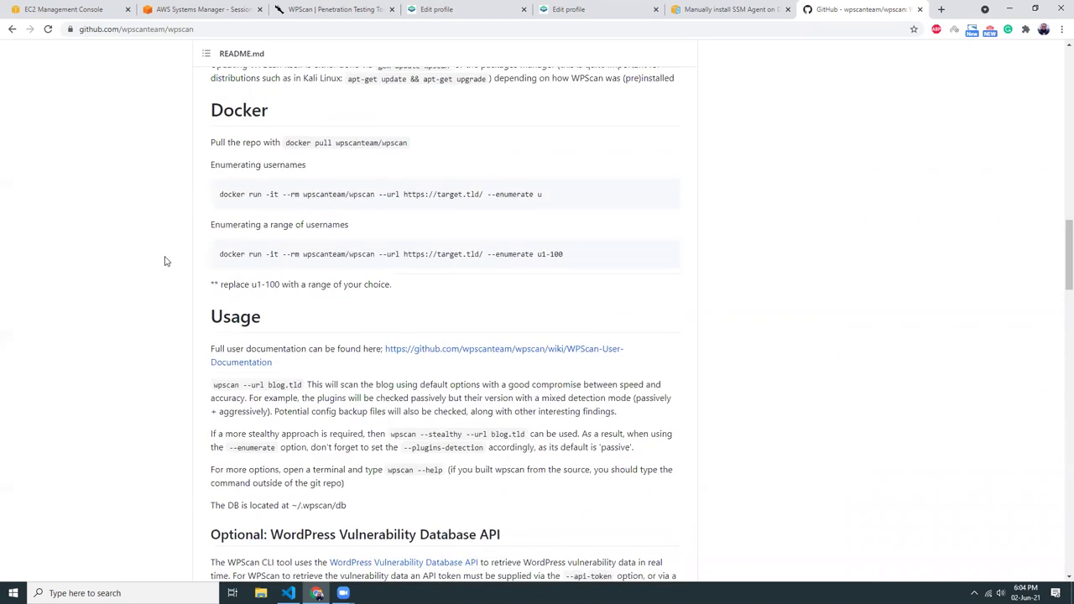